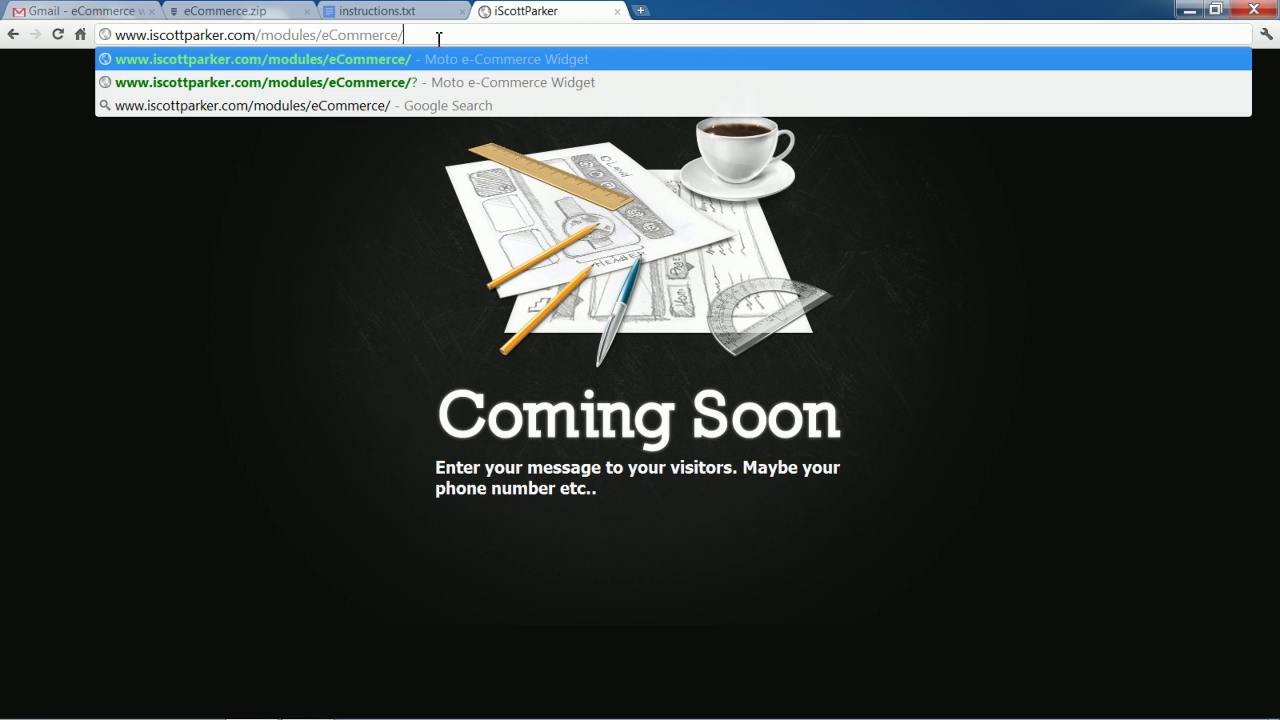
# Install the e-Commerce Widget from /modules/eCommerce/ and launch the Control Panel
pyautogui.press('Return')
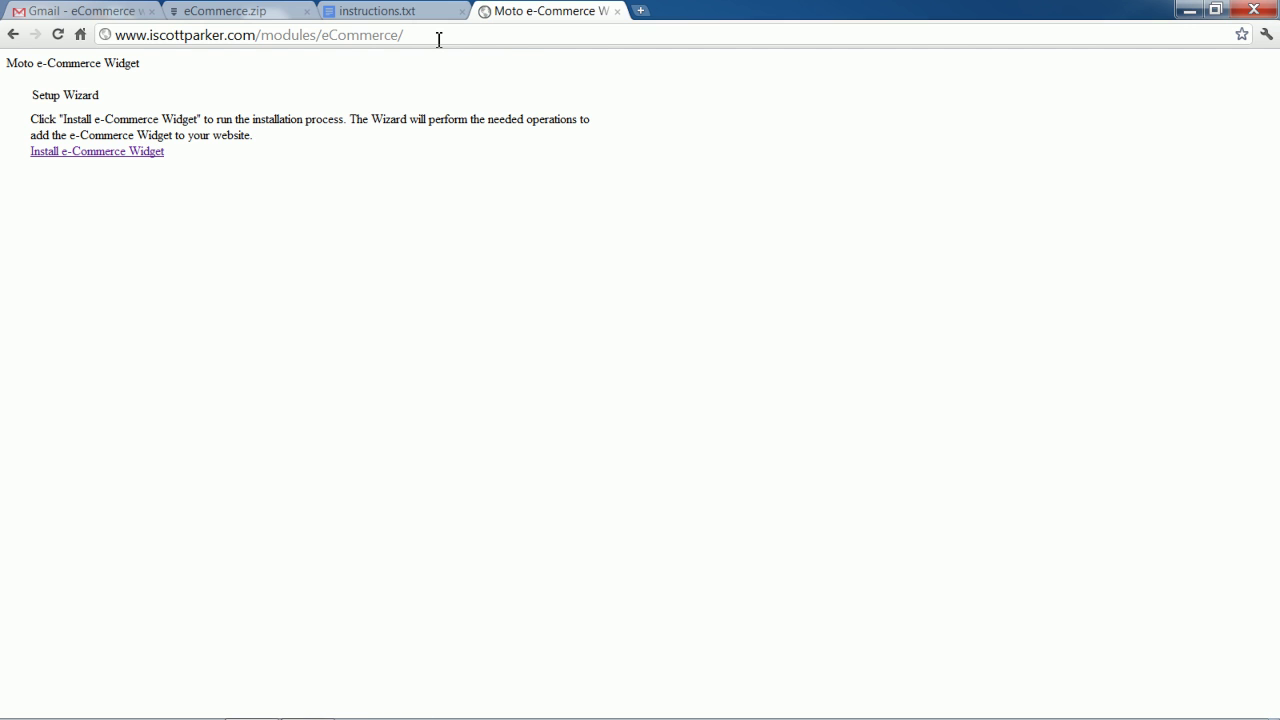
pyautogui.click(102, 154)
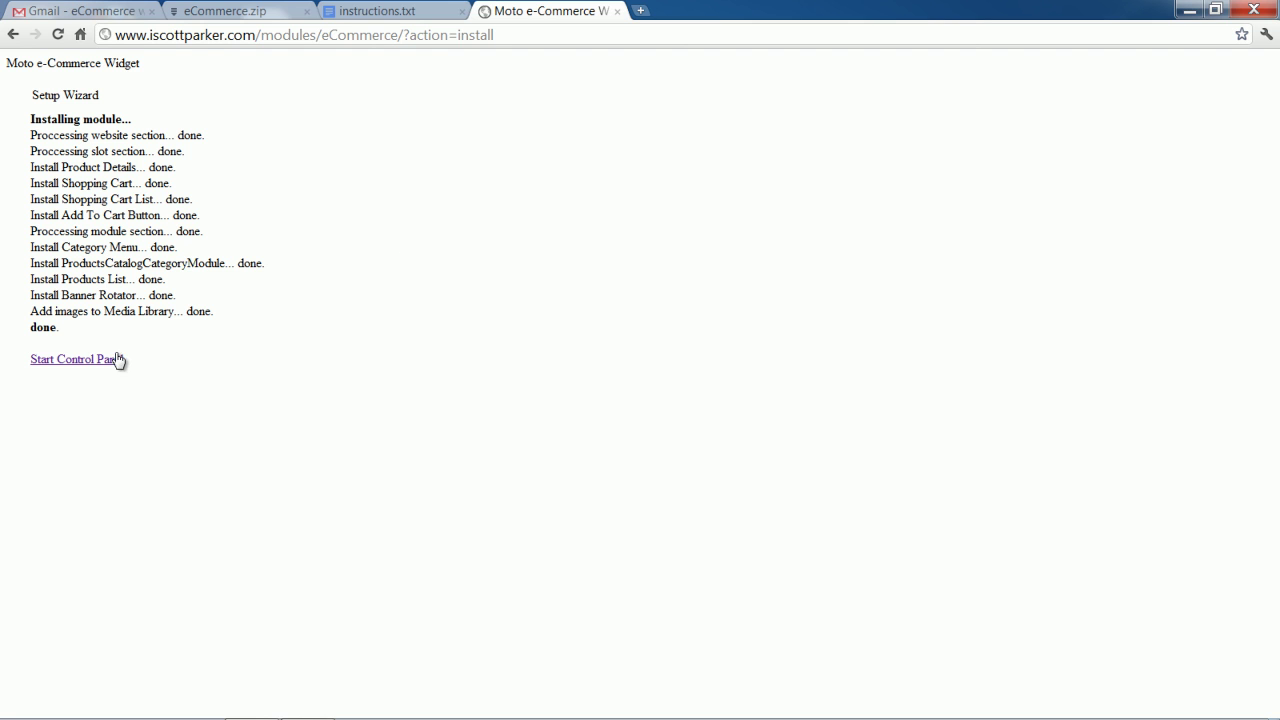
pyautogui.click(72, 360)
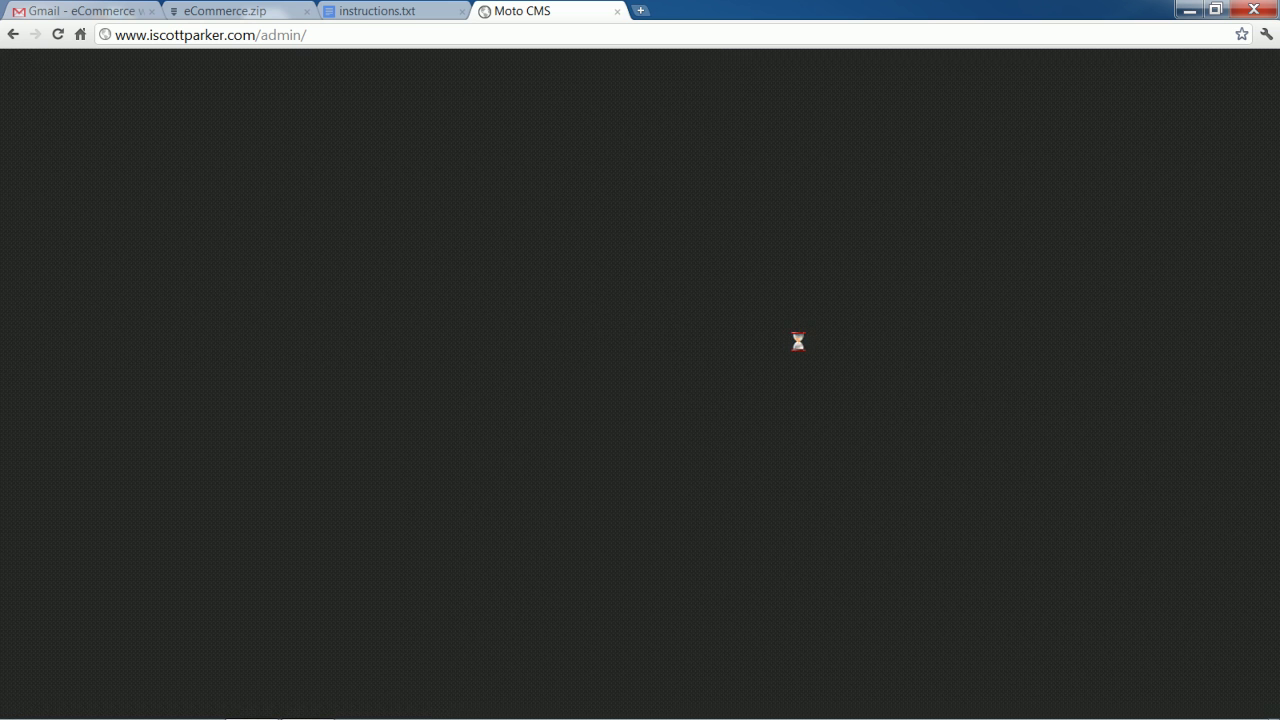
# Log in to the Moto CMS control panel with the admin username and password
pyautogui.write('sparker')
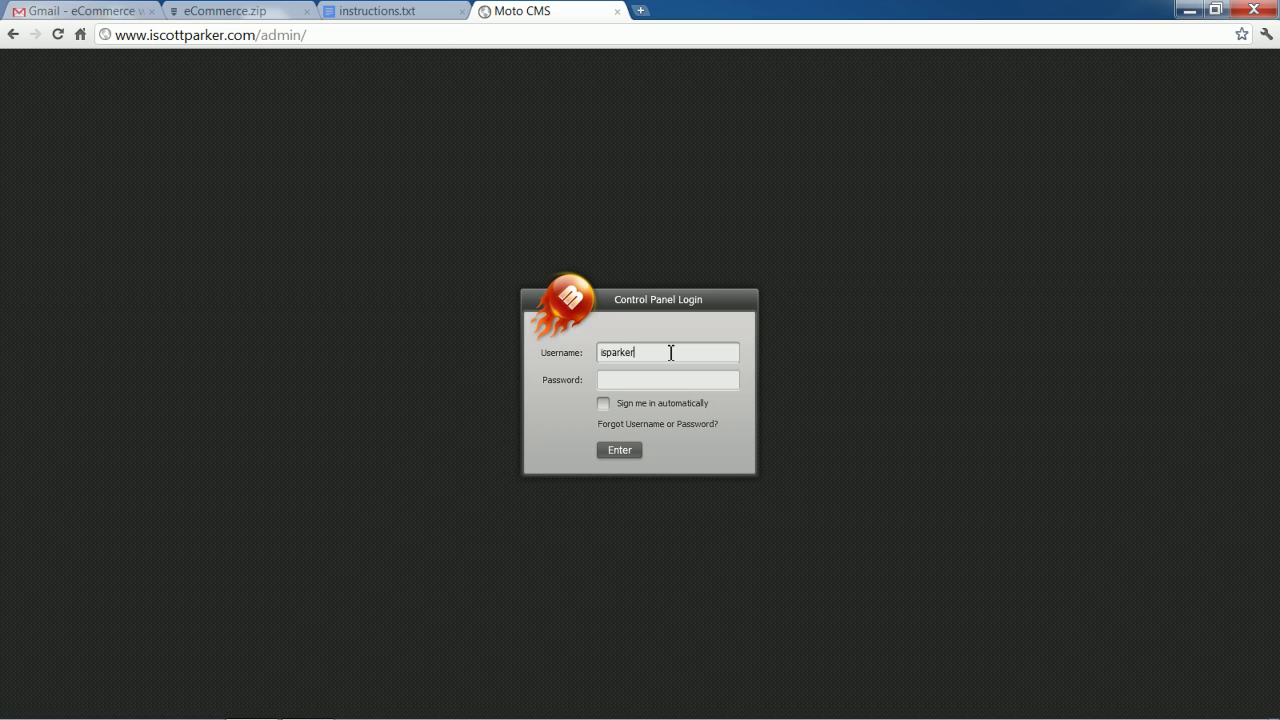
pyautogui.press('Tab')
pyautogui.write('*******')
pyautogui.press('Return')
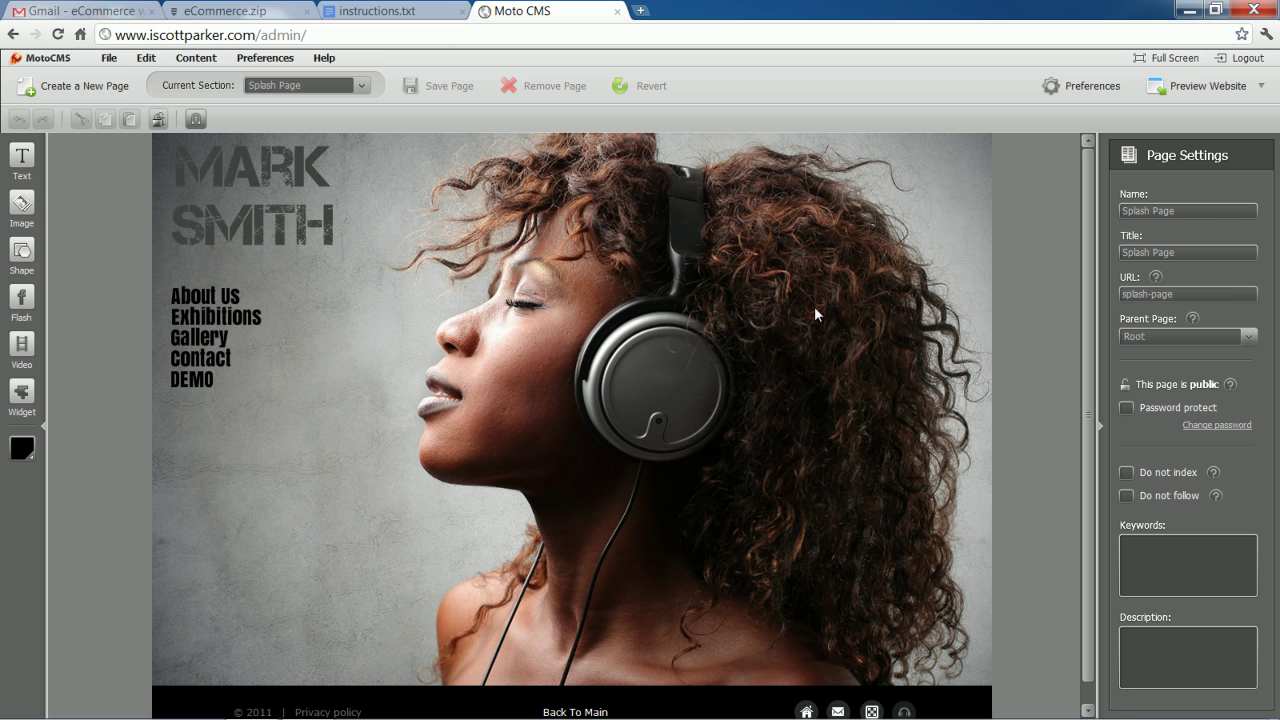
# Create a new page from the blank template and name it 'store'
pyautogui.click(72, 84)
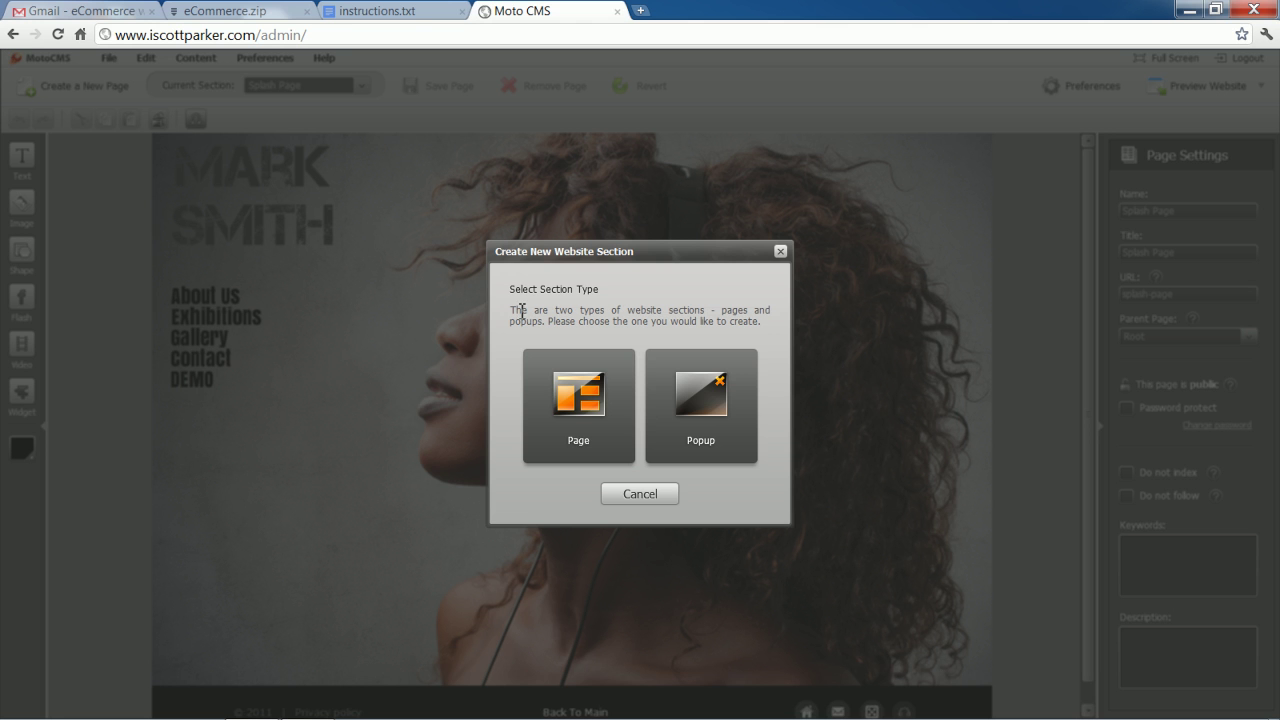
pyautogui.click(604, 406)
pyautogui.click(462, 297)
pyautogui.click(530, 372)
pyautogui.click(743, 546)
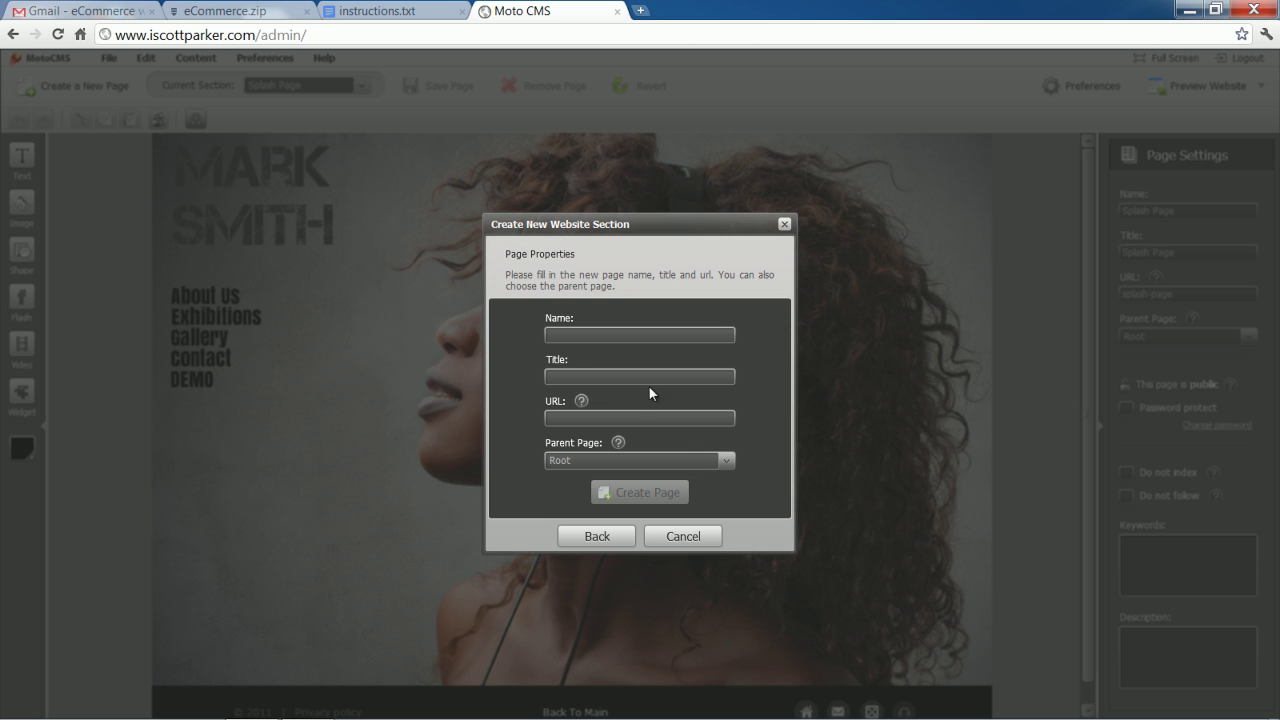
pyautogui.write('store')
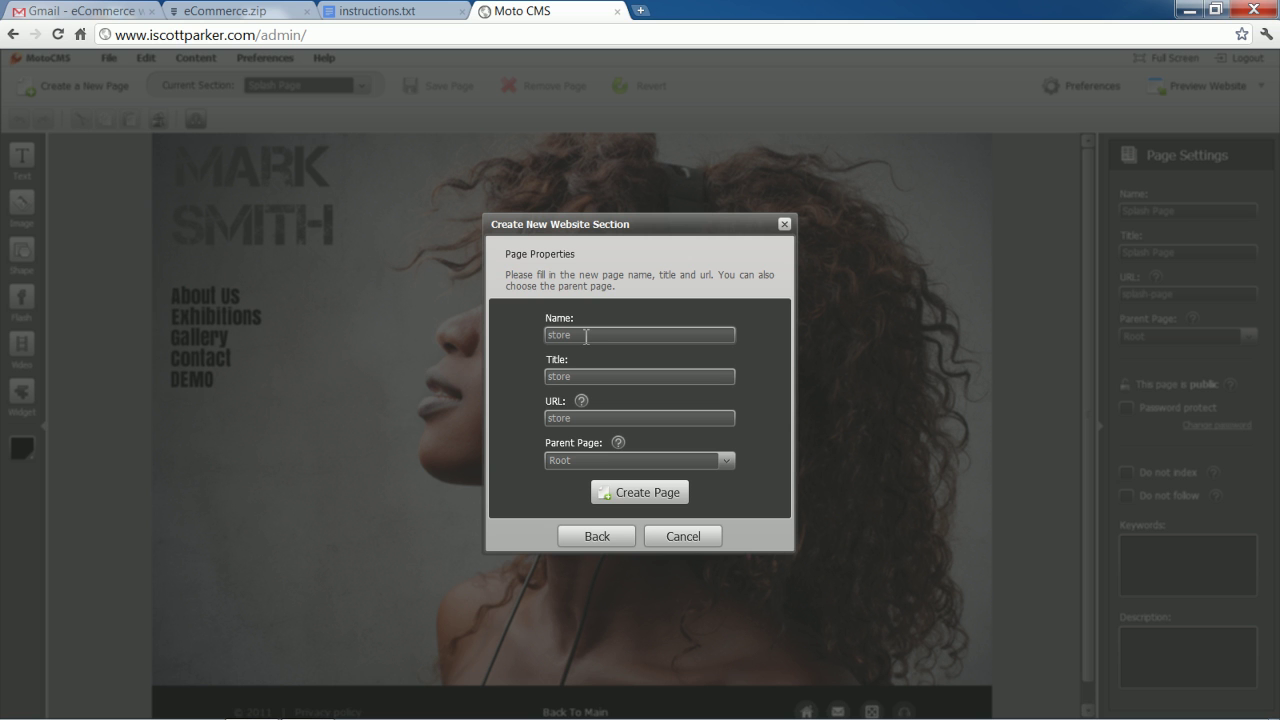
pyautogui.click(669, 494)
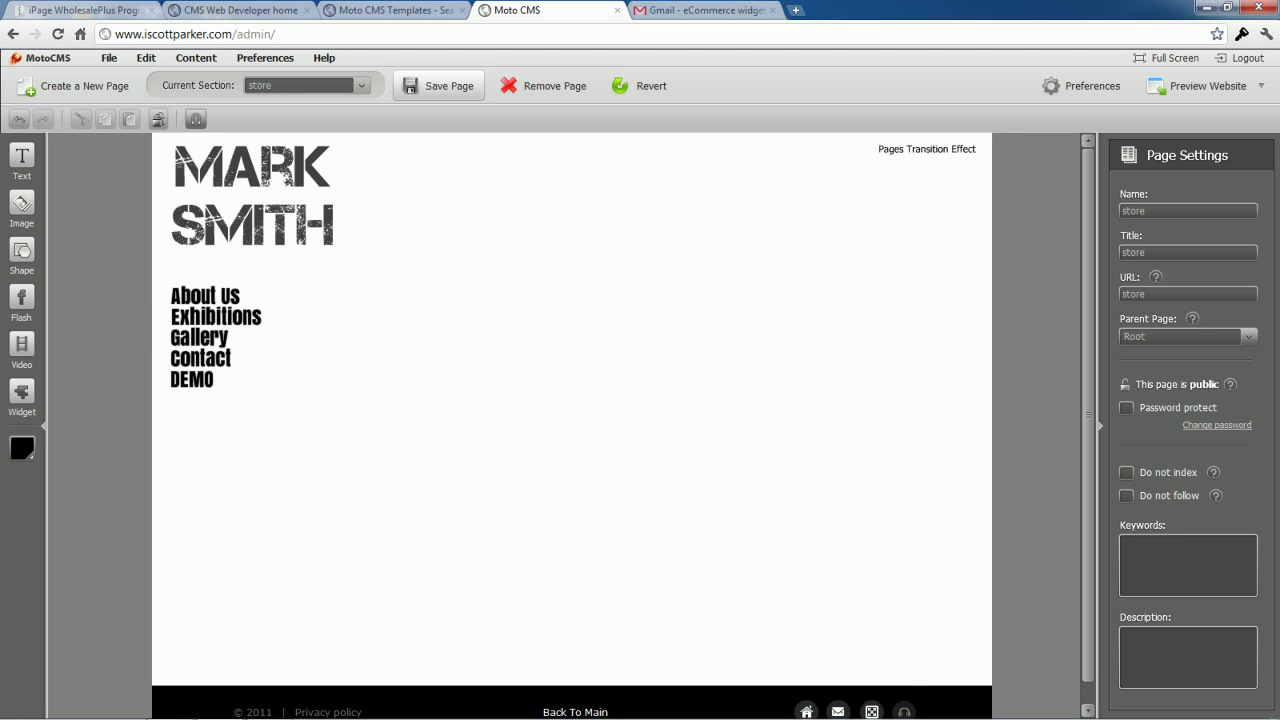
# Save the store page and insert a Category Menu widget below the DEMO link
pyautogui.click(428, 88)
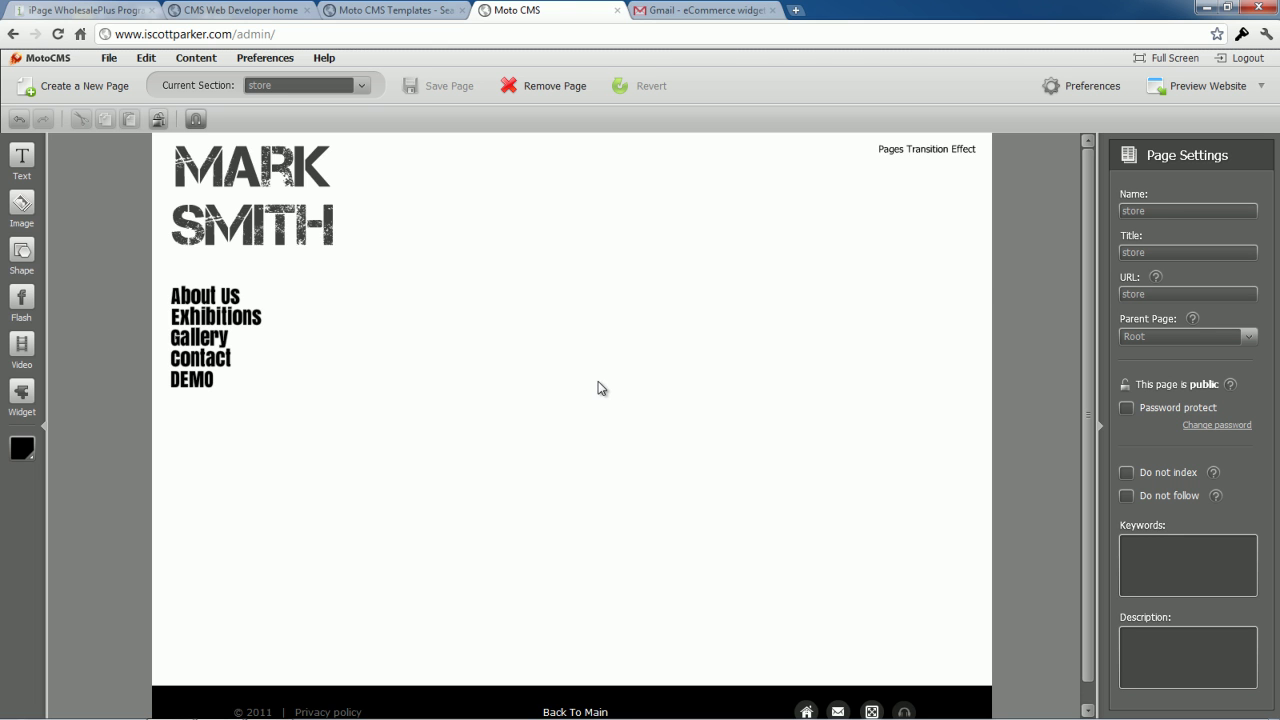
pyautogui.click(13, 398)
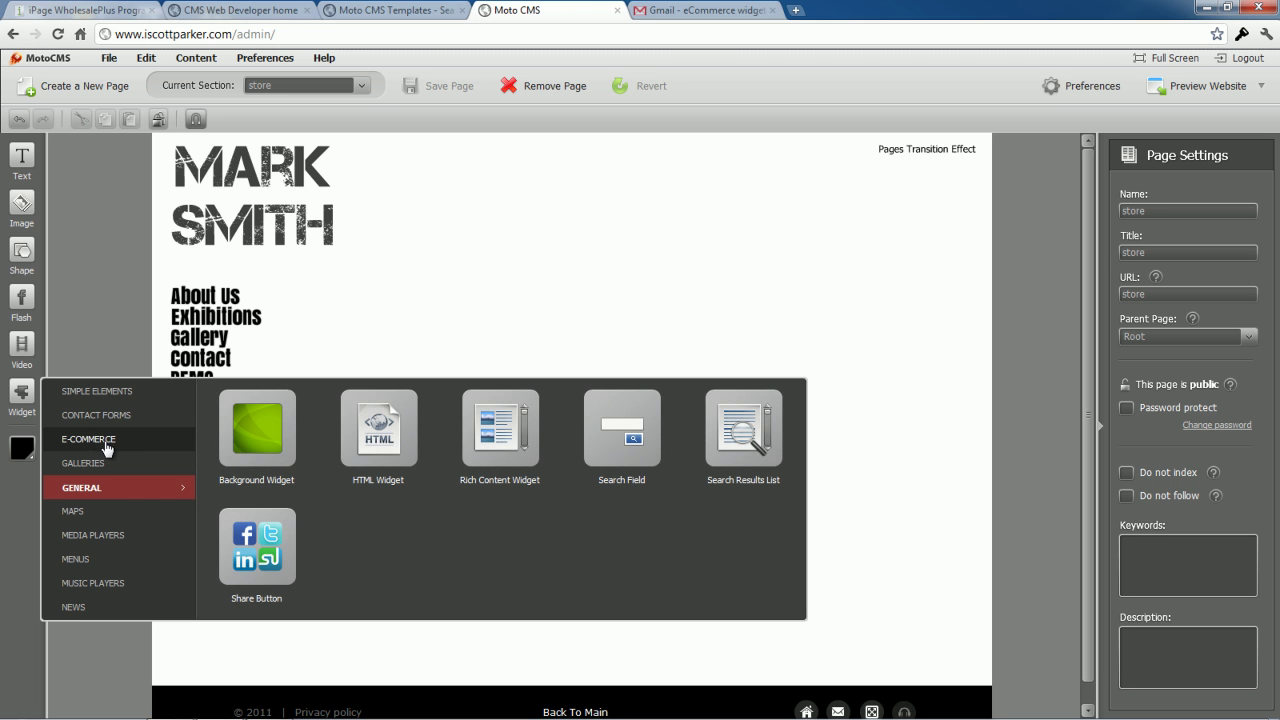
pyautogui.click(107, 445)
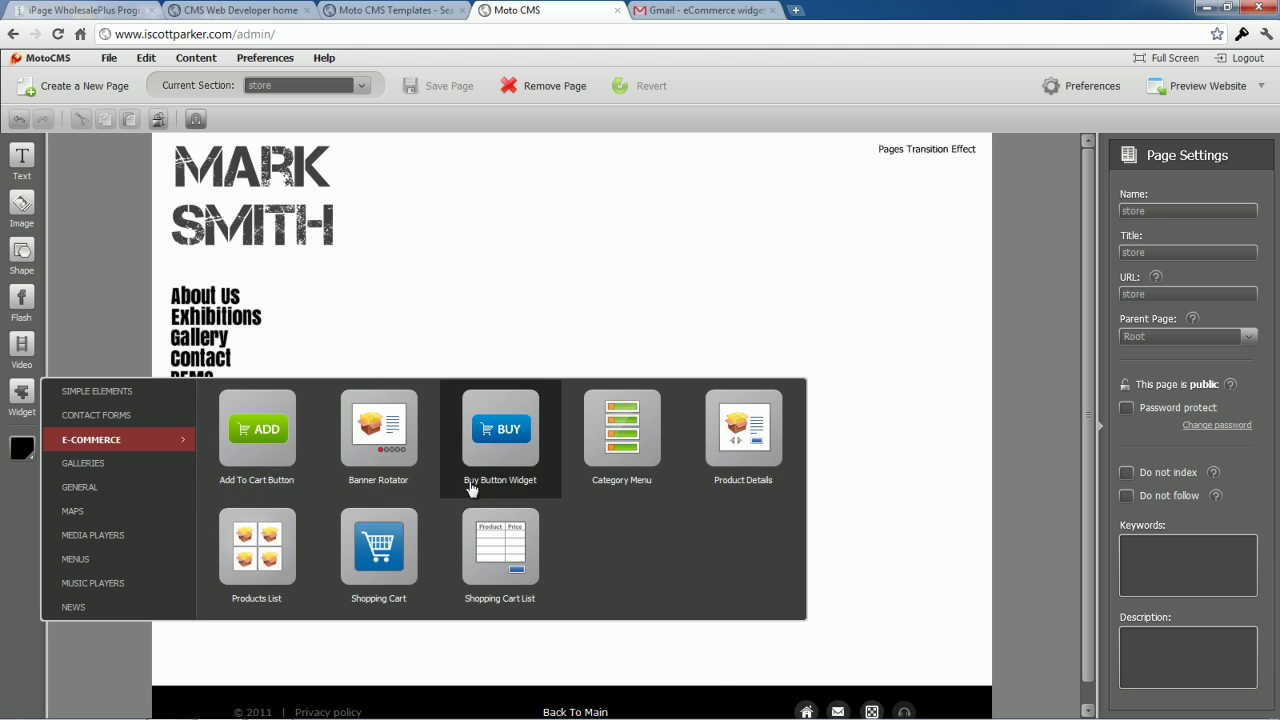
pyautogui.click(613, 438)
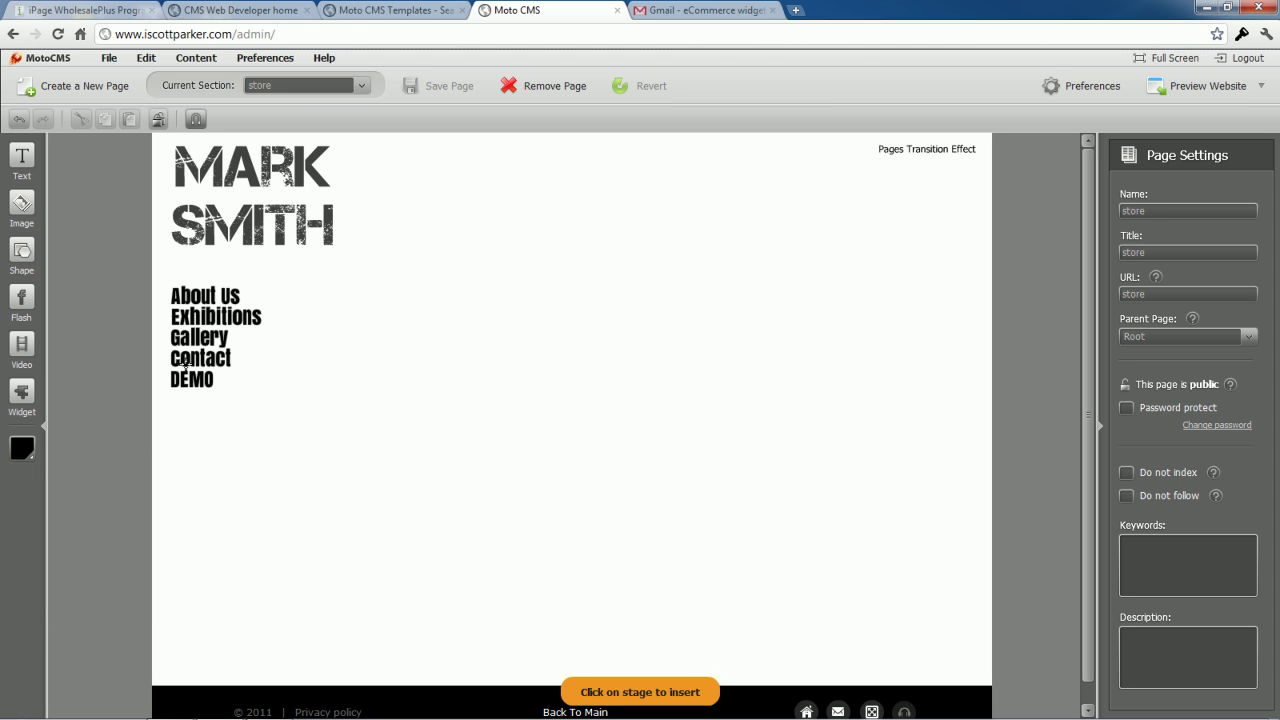
pyautogui.click(464, 262)
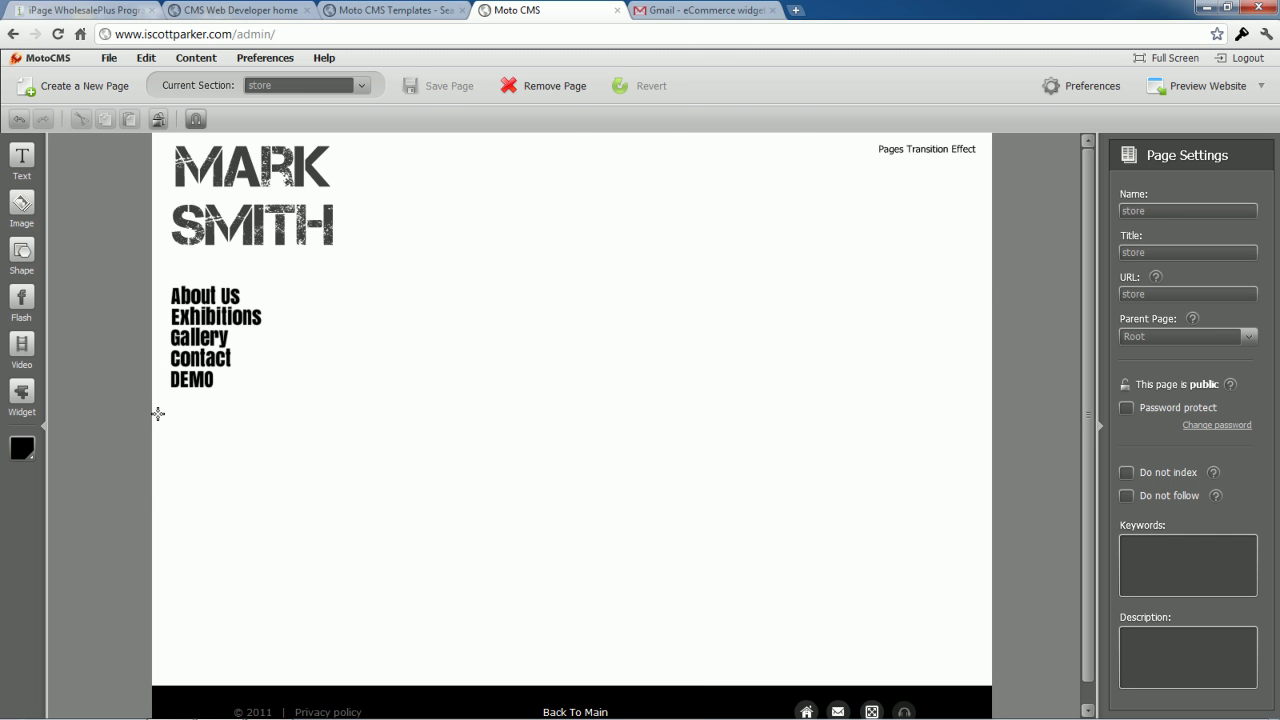
pyautogui.click(205, 446)
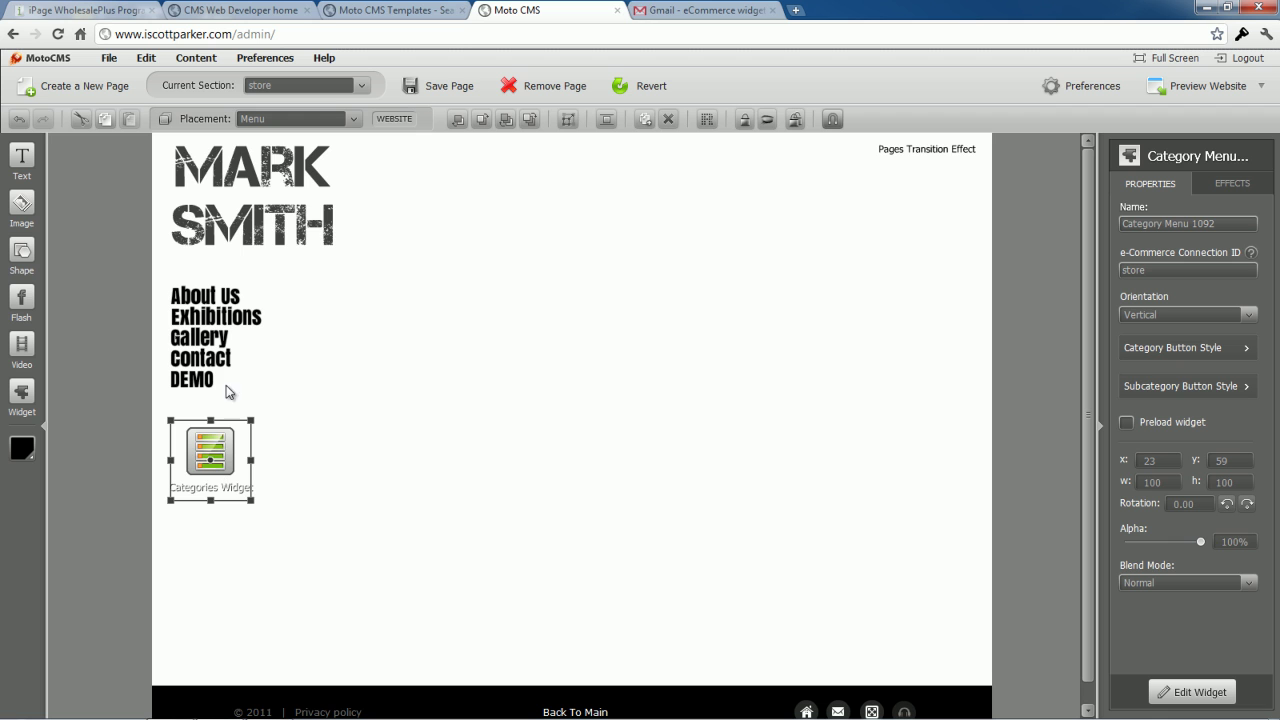
# Create new catalog content for the Category Menu and add four top-level categories
pyautogui.doubleClick(217, 459)
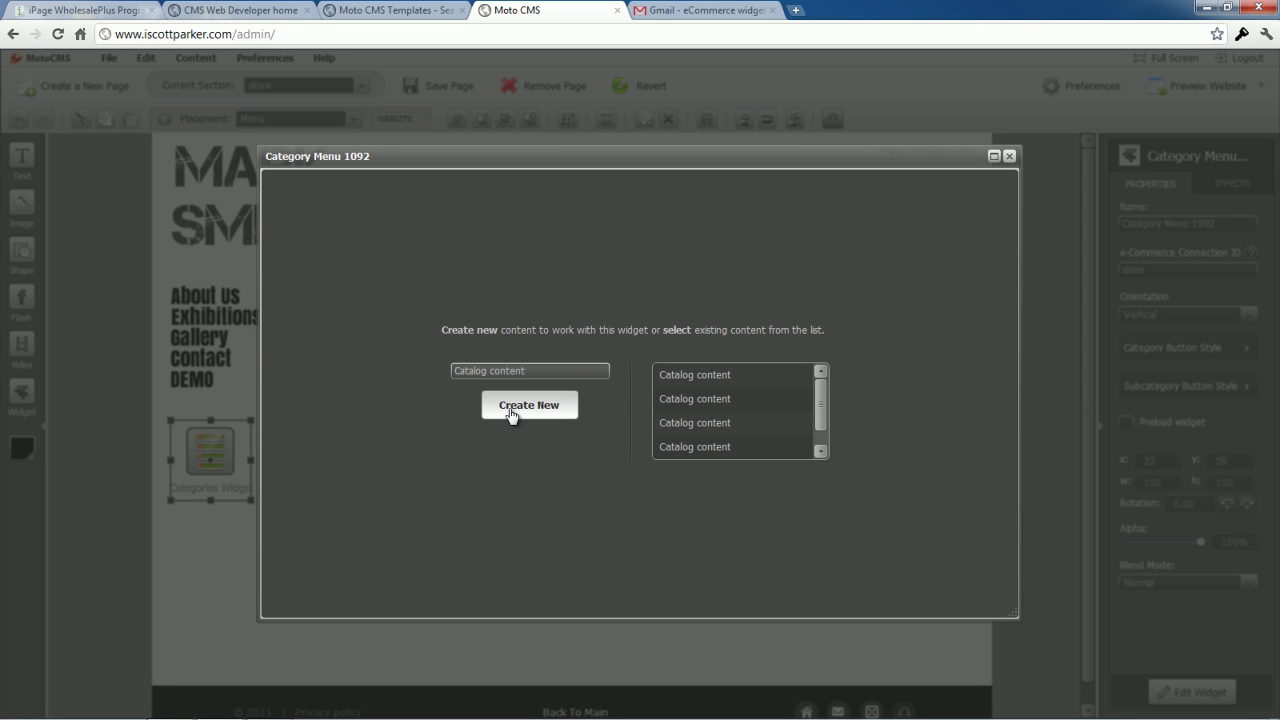
pyautogui.click(510, 415)
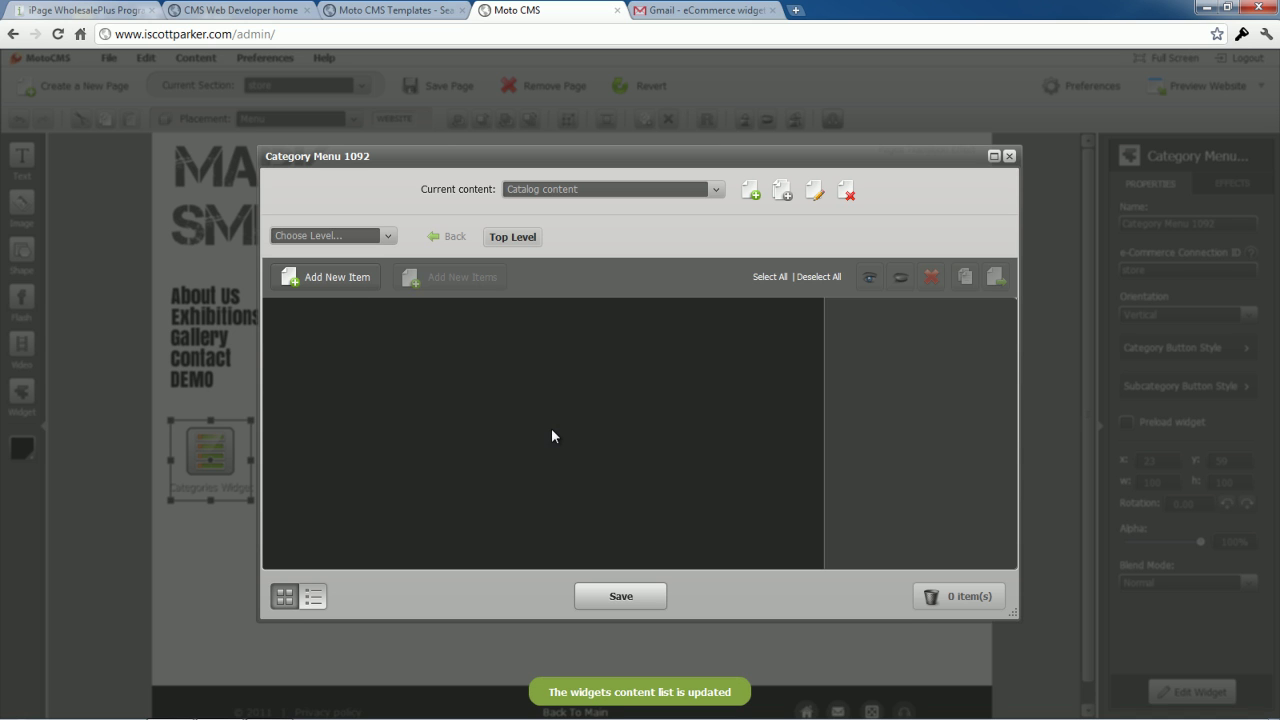
pyautogui.click(325, 279)
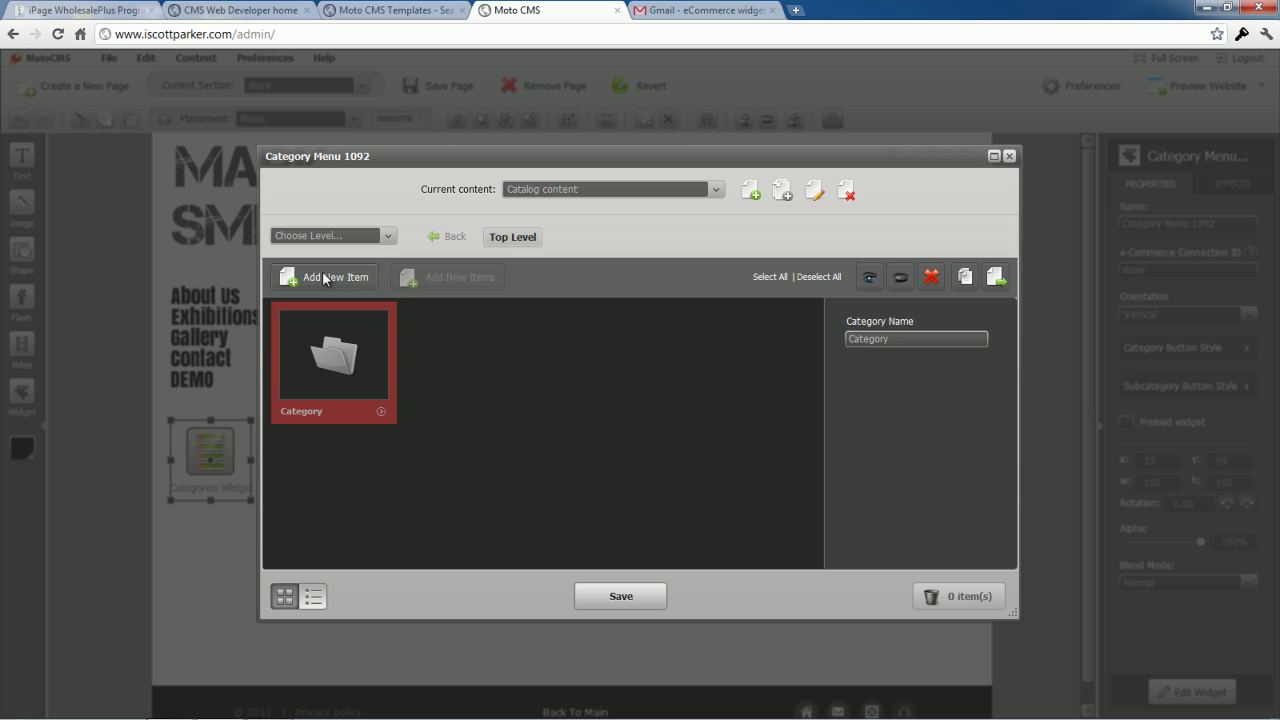
pyautogui.click(324, 279)
pyautogui.click(324, 279)
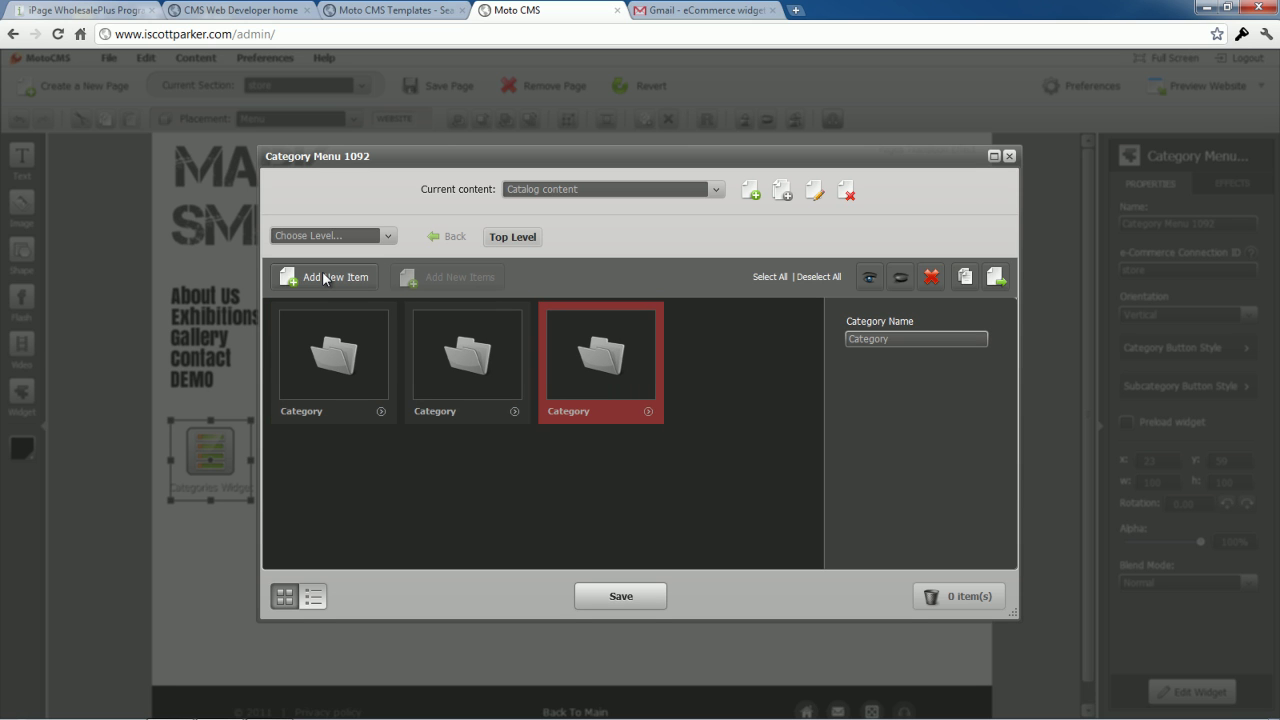
pyautogui.click(324, 279)
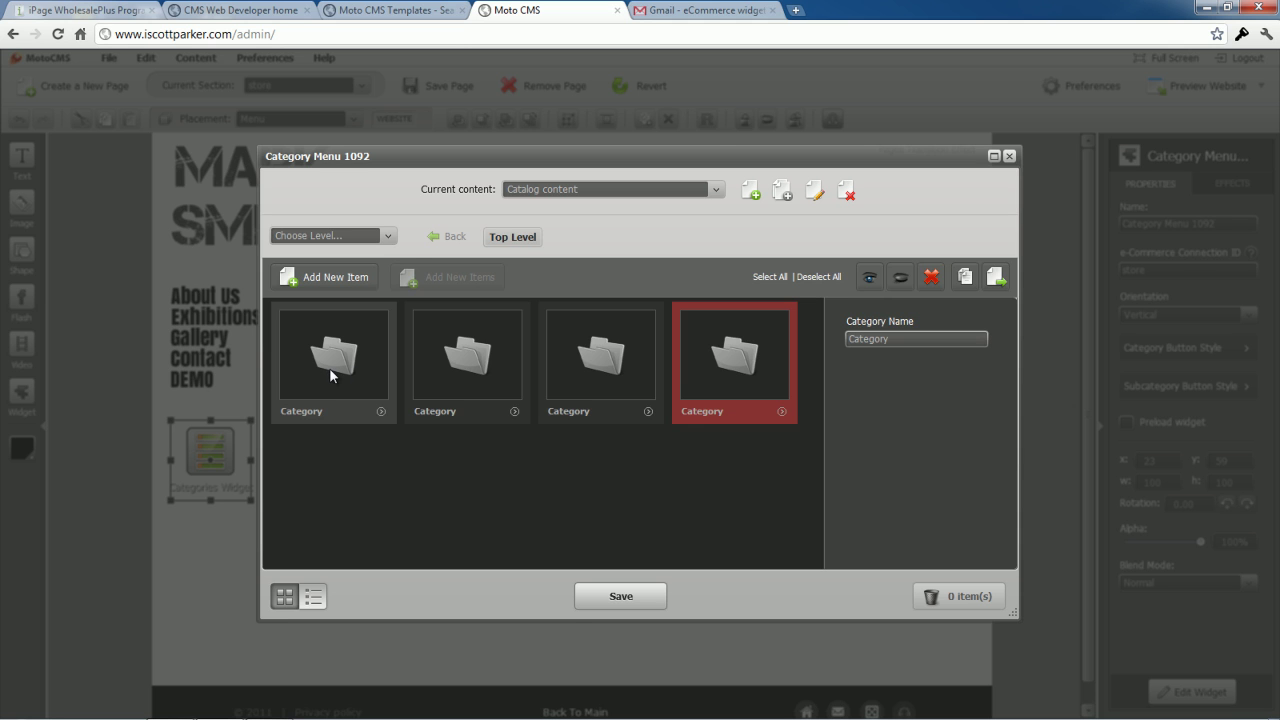
# Add two subcategories inside the first category
pyautogui.doubleClick(331, 372)
pyautogui.click(334, 279)
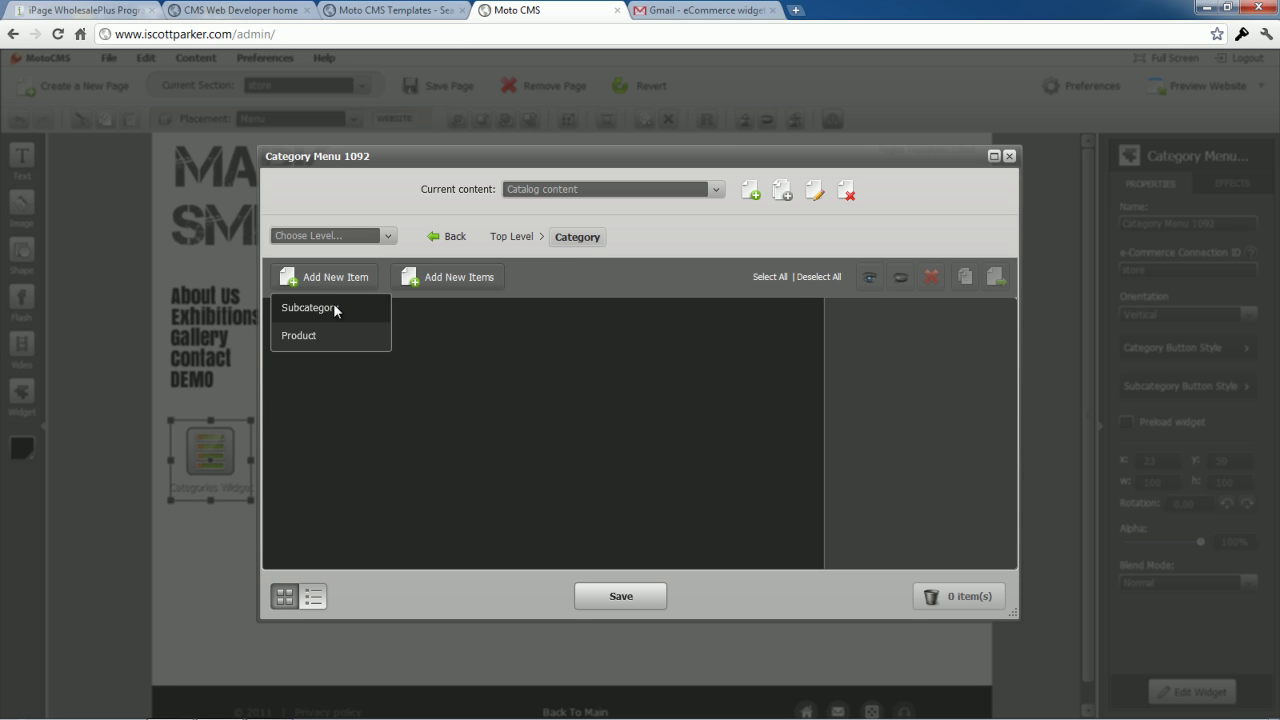
pyautogui.click(334, 308)
pyautogui.click(330, 282)
pyautogui.click(327, 307)
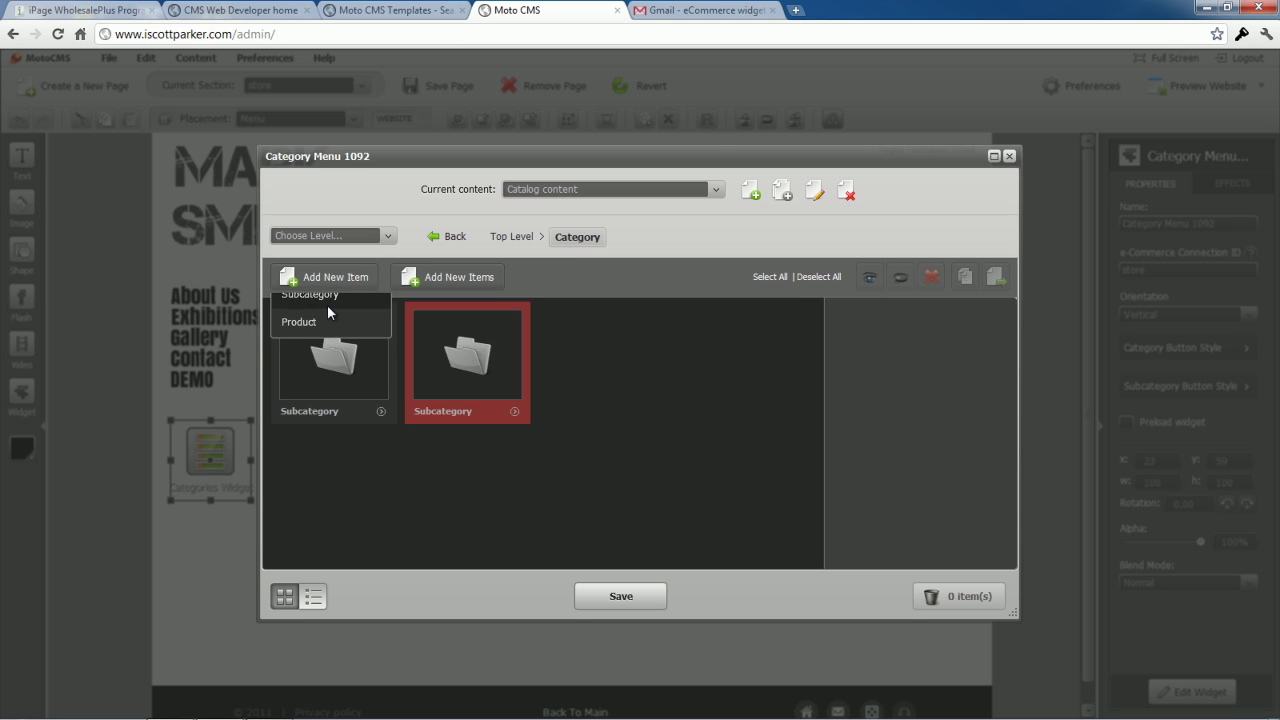
# Add a Model product to the category with a sale price of 9.55
pyautogui.click(327, 280)
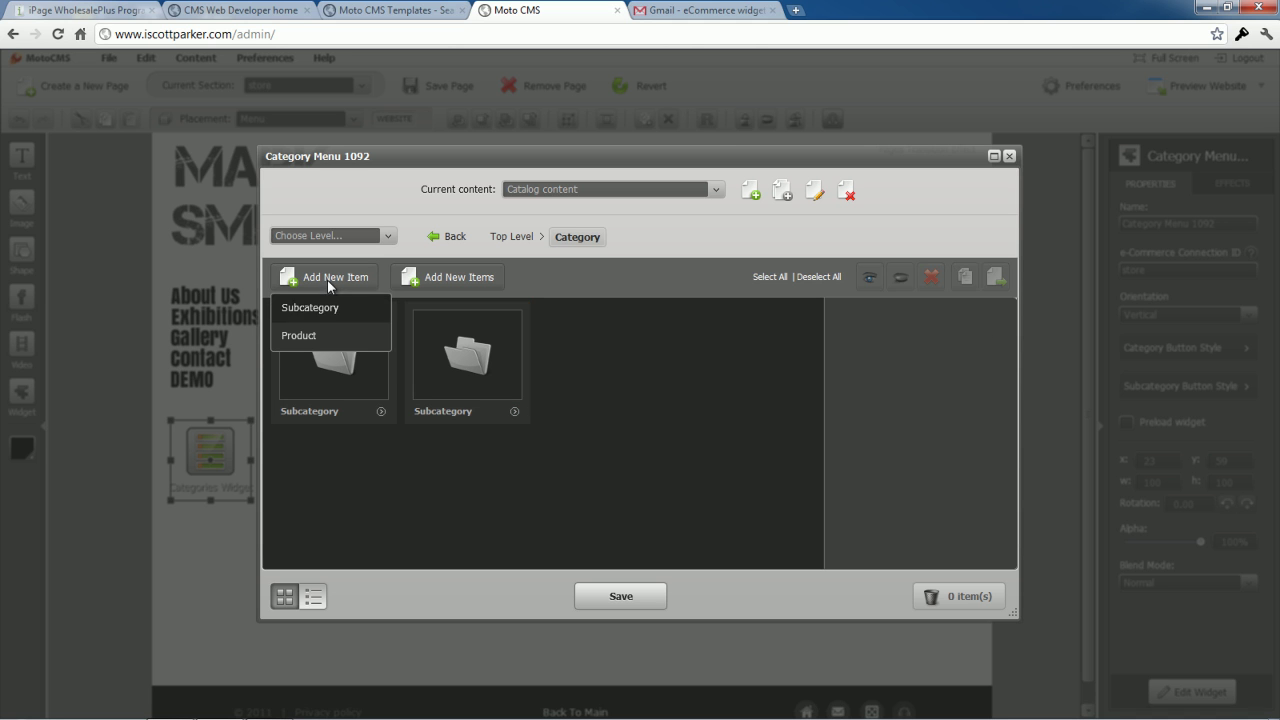
pyautogui.click(300, 337)
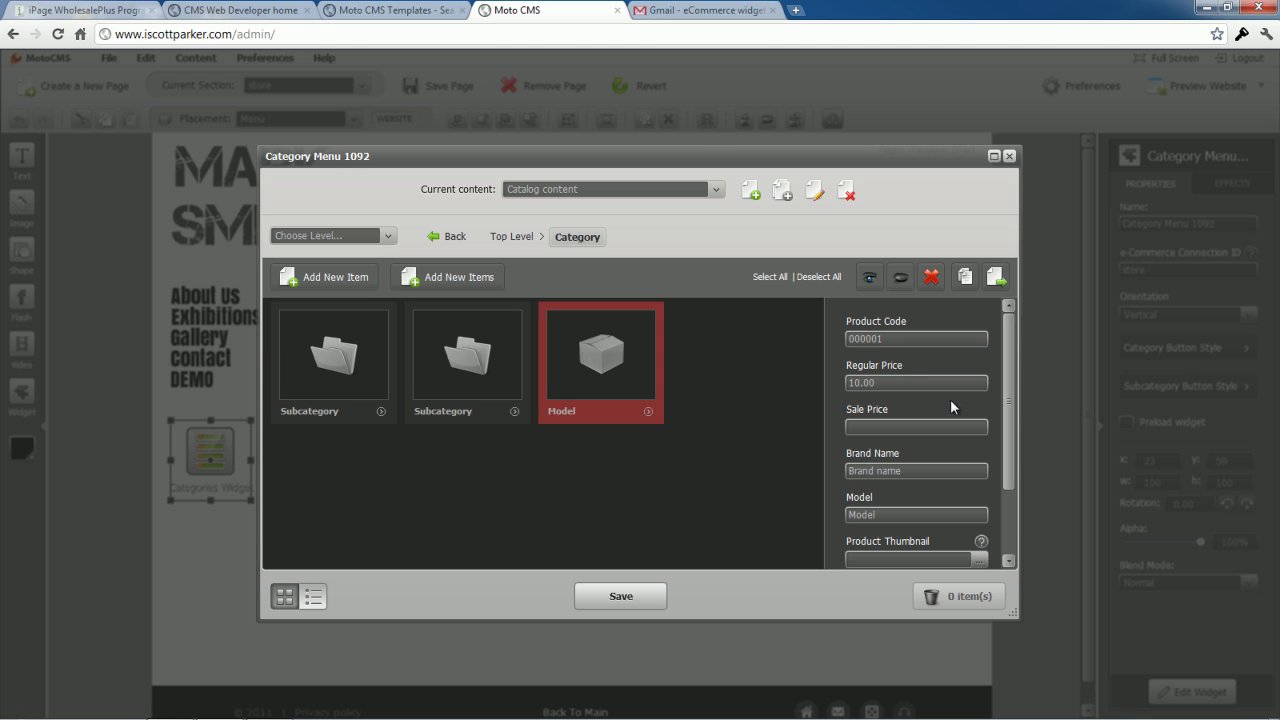
pyautogui.click(888, 426)
pyautogui.write('9.55')
pyautogui.click(888, 472)
pyautogui.scroll(-1, 926, 473)
pyautogui.click(893, 493)
pyautogui.scroll(-1, 893, 493)
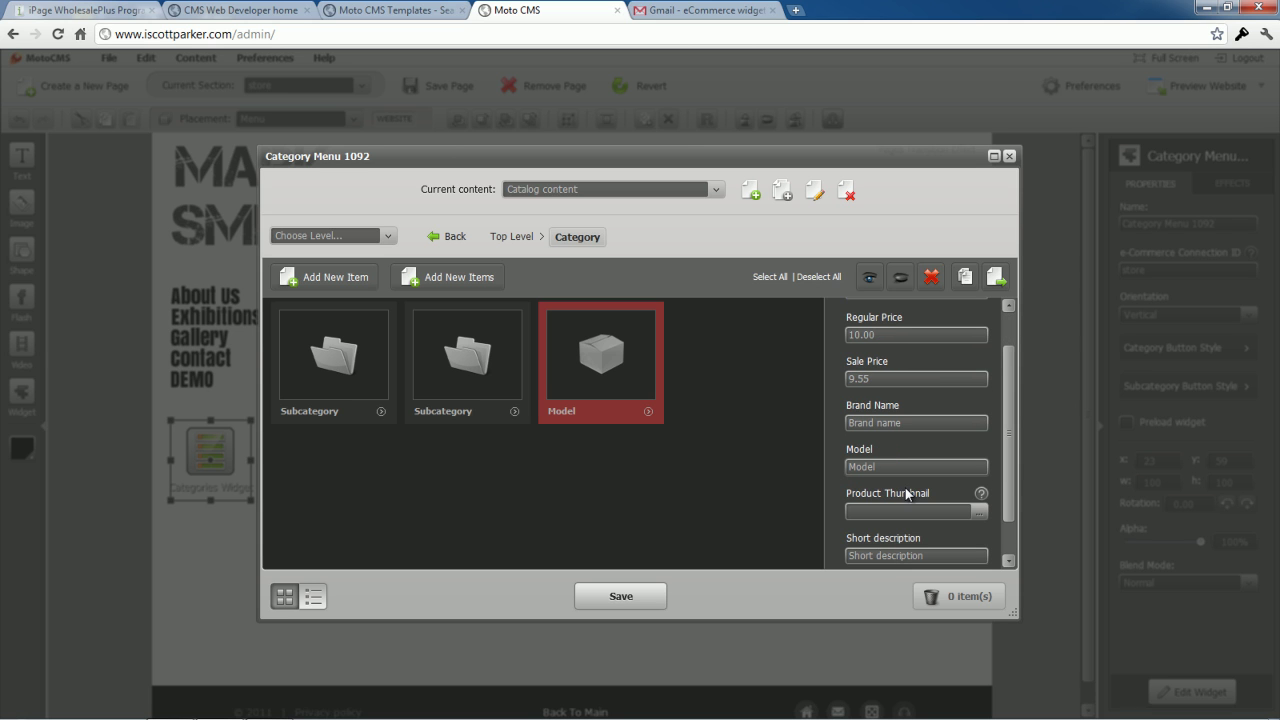
# Set the 10-28-medium watch image as the product thumbnail
pyautogui.click(979, 513)
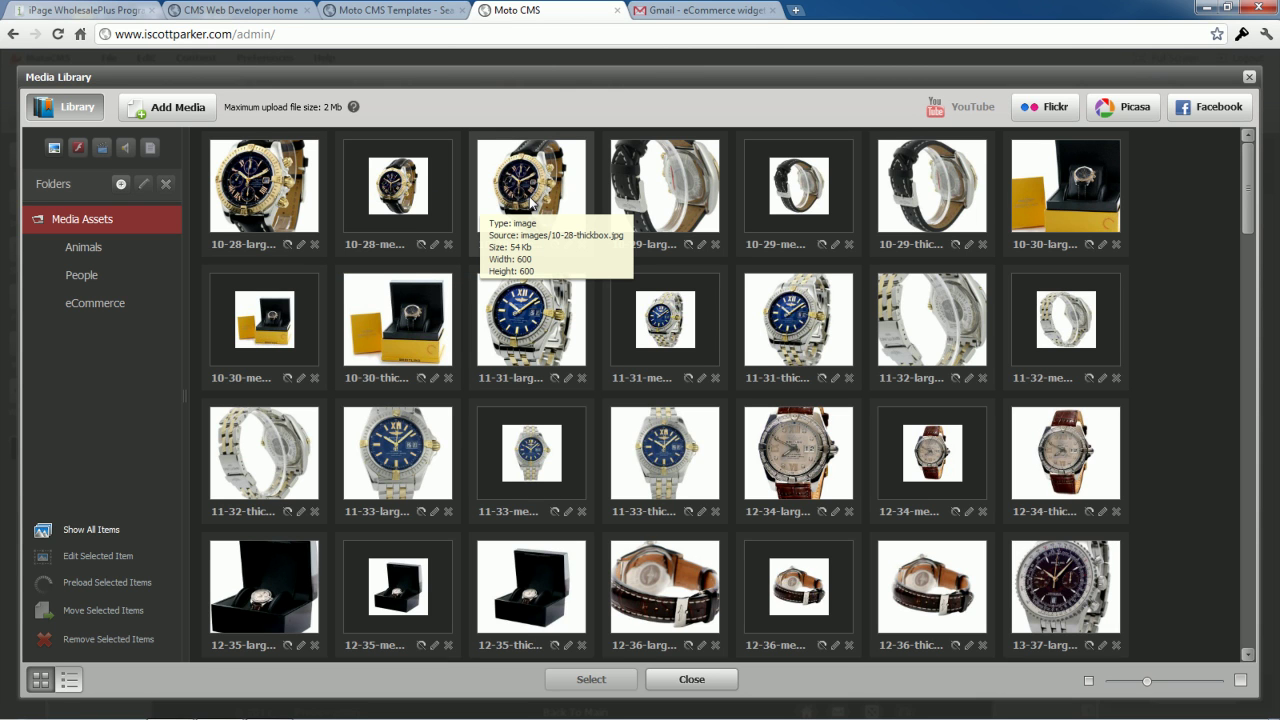
pyautogui.doubleClick(380, 197)
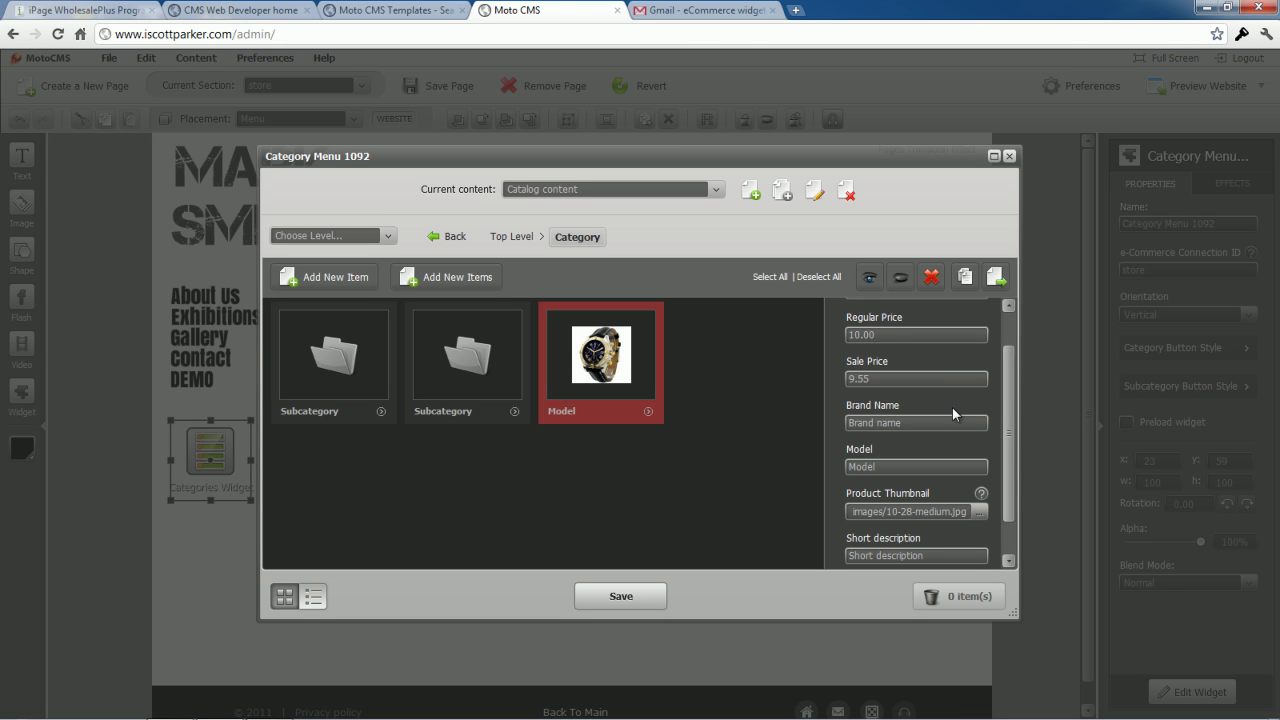
pyautogui.moveTo(1011, 392); pyautogui.dragTo(1020, 466)
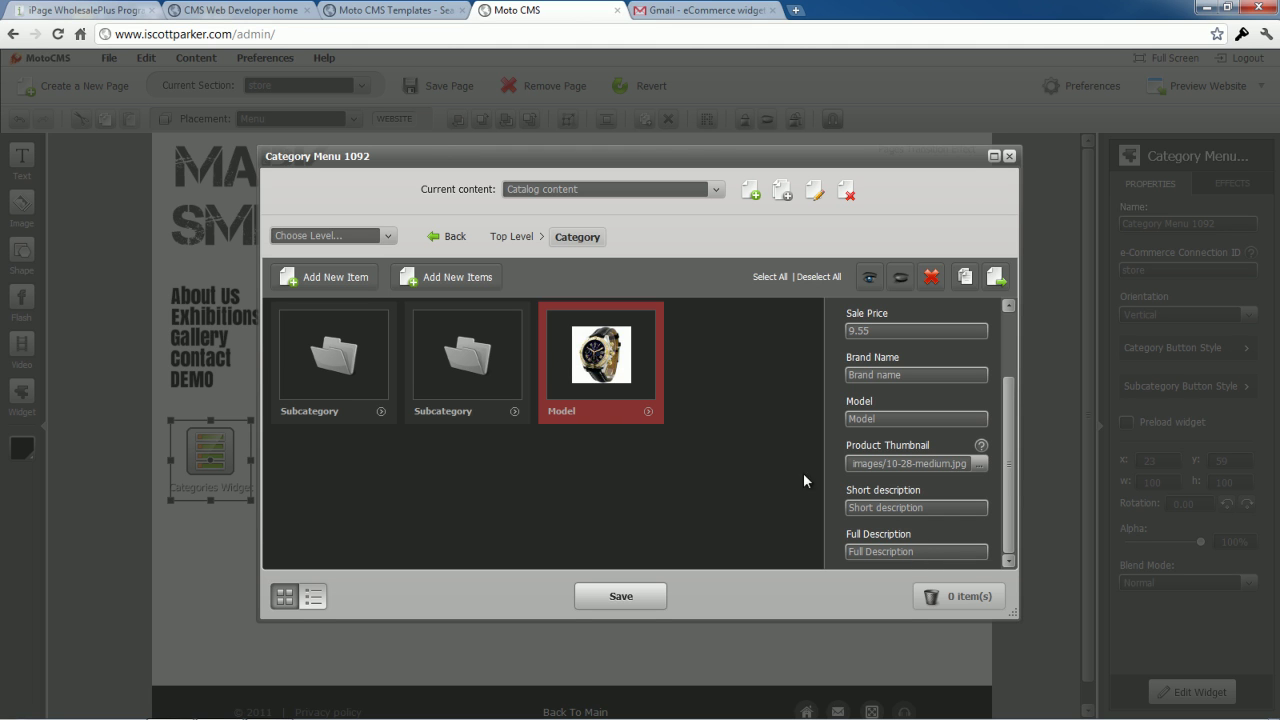
pyautogui.doubleClick(599, 353)
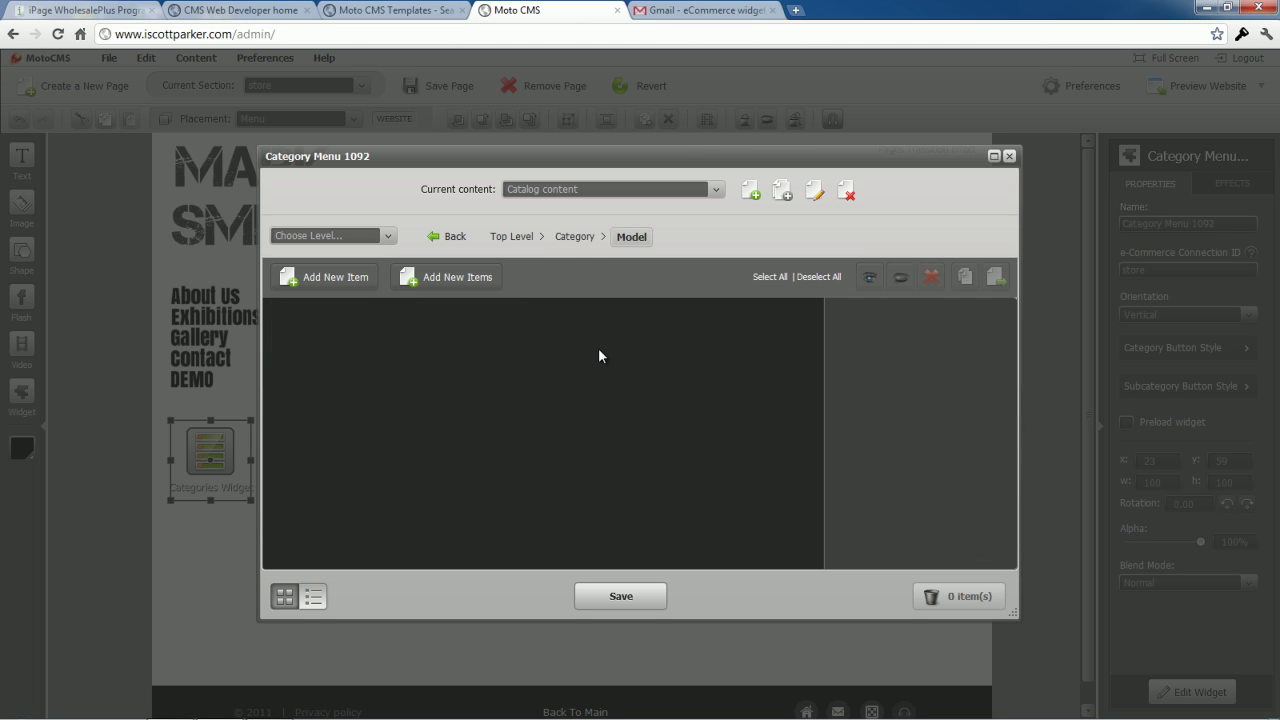
# Add a preview set with 10-28-large, 10-28-medium and 10-28-thickbox images, then return to the category
pyautogui.click(336, 276)
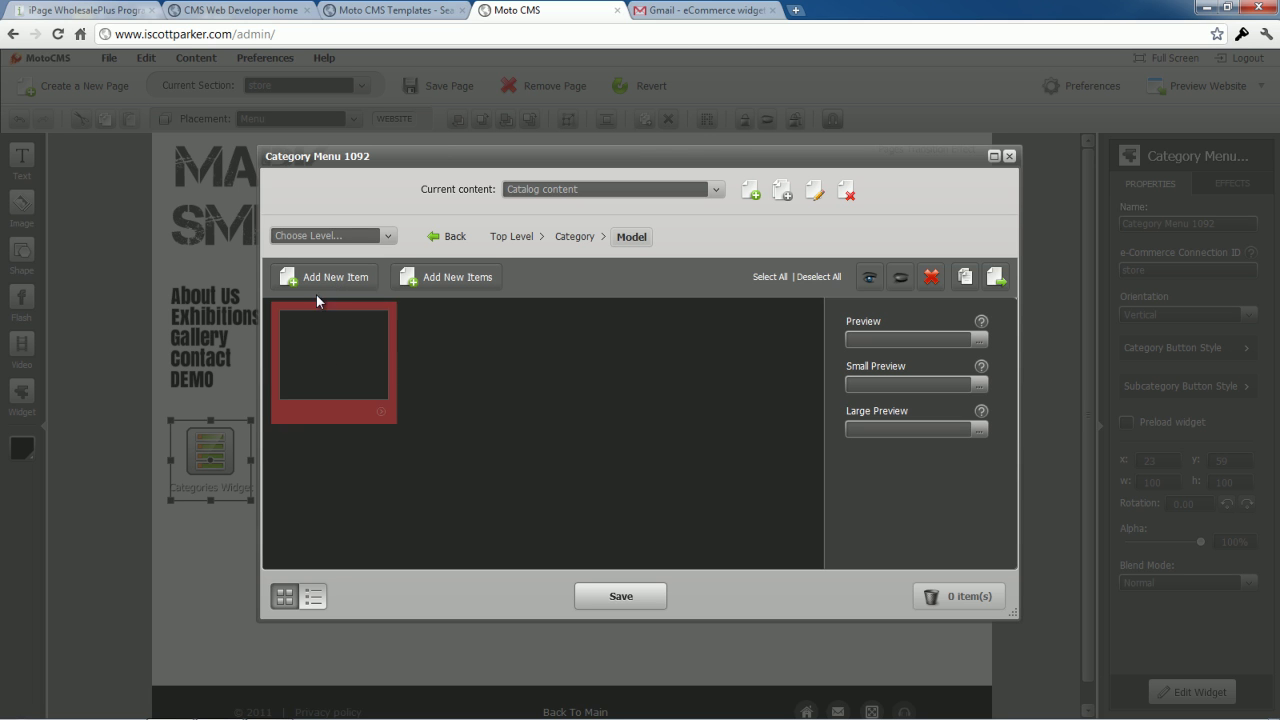
pyautogui.click(977, 344)
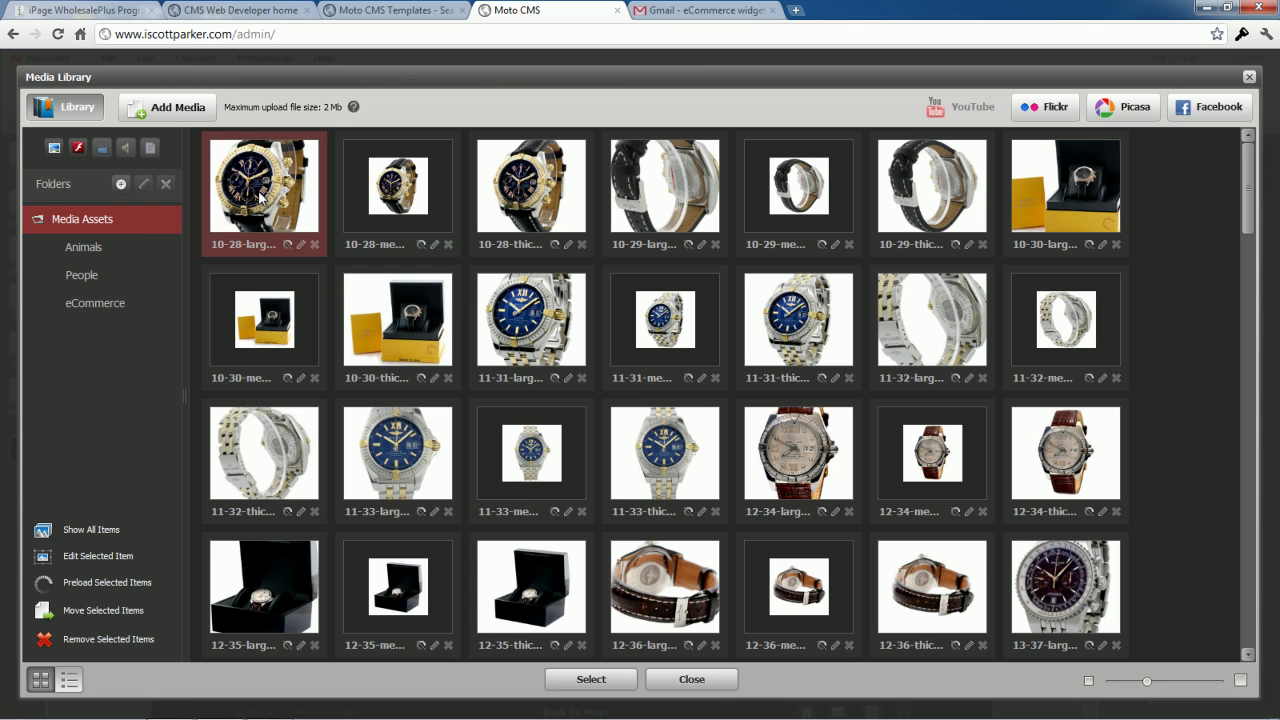
pyautogui.doubleClick(258, 196)
pyautogui.click(980, 386)
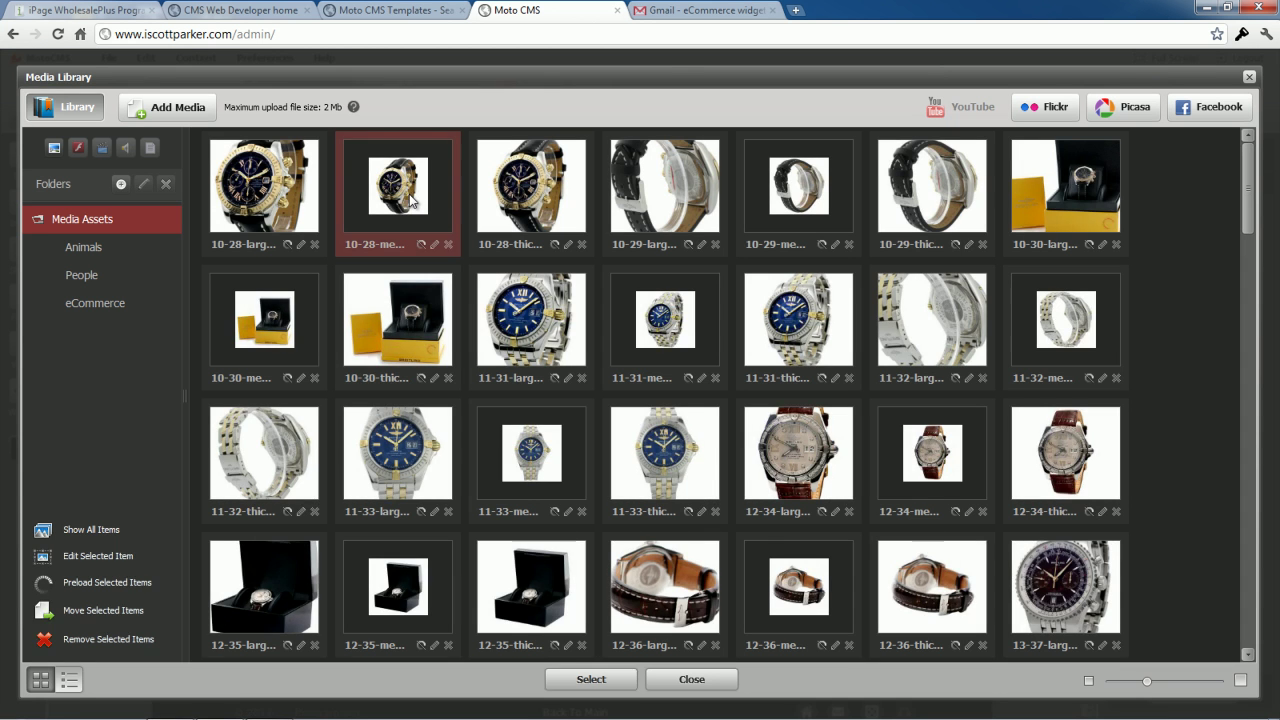
pyautogui.doubleClick(410, 200)
pyautogui.click(979, 431)
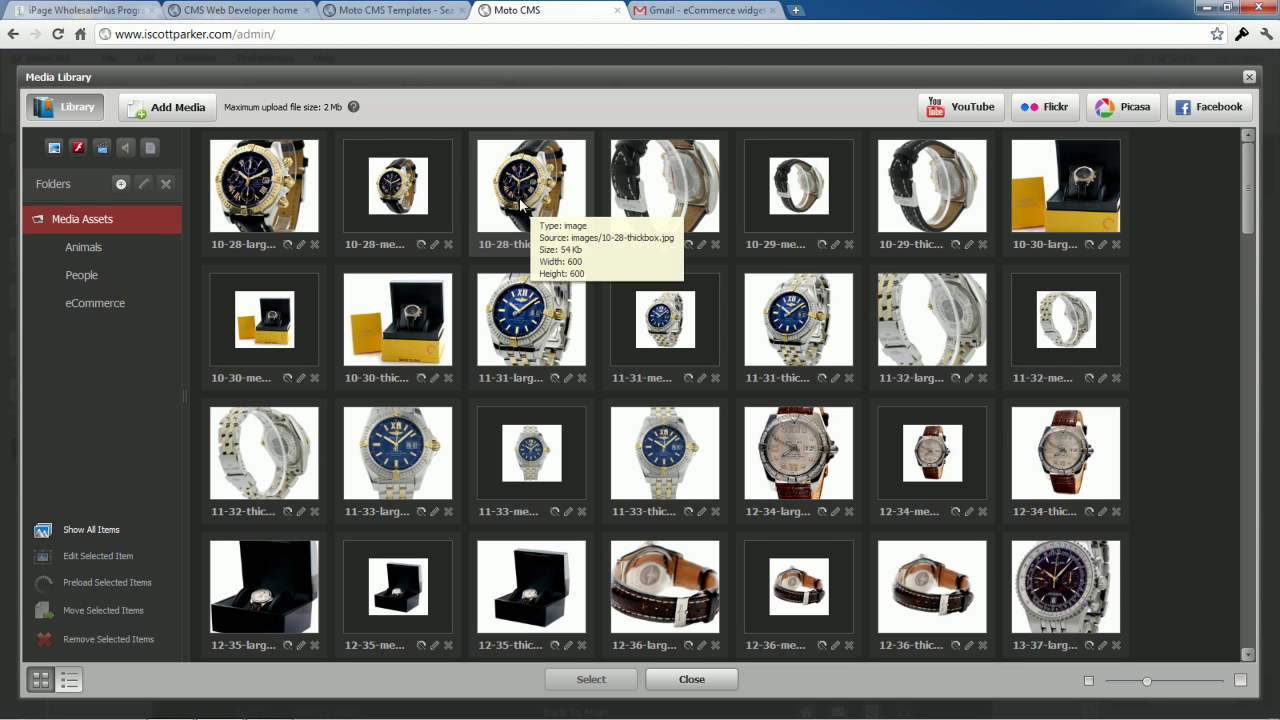
pyautogui.doubleClick(521, 204)
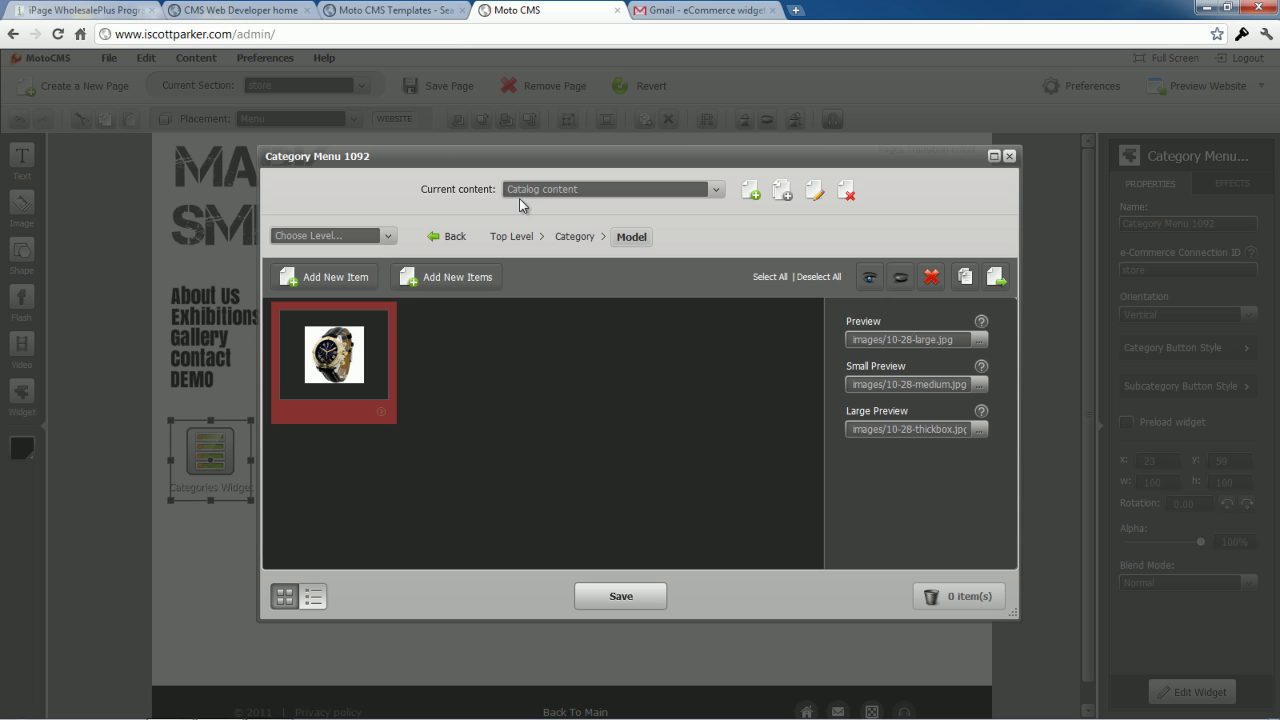
pyautogui.click(451, 244)
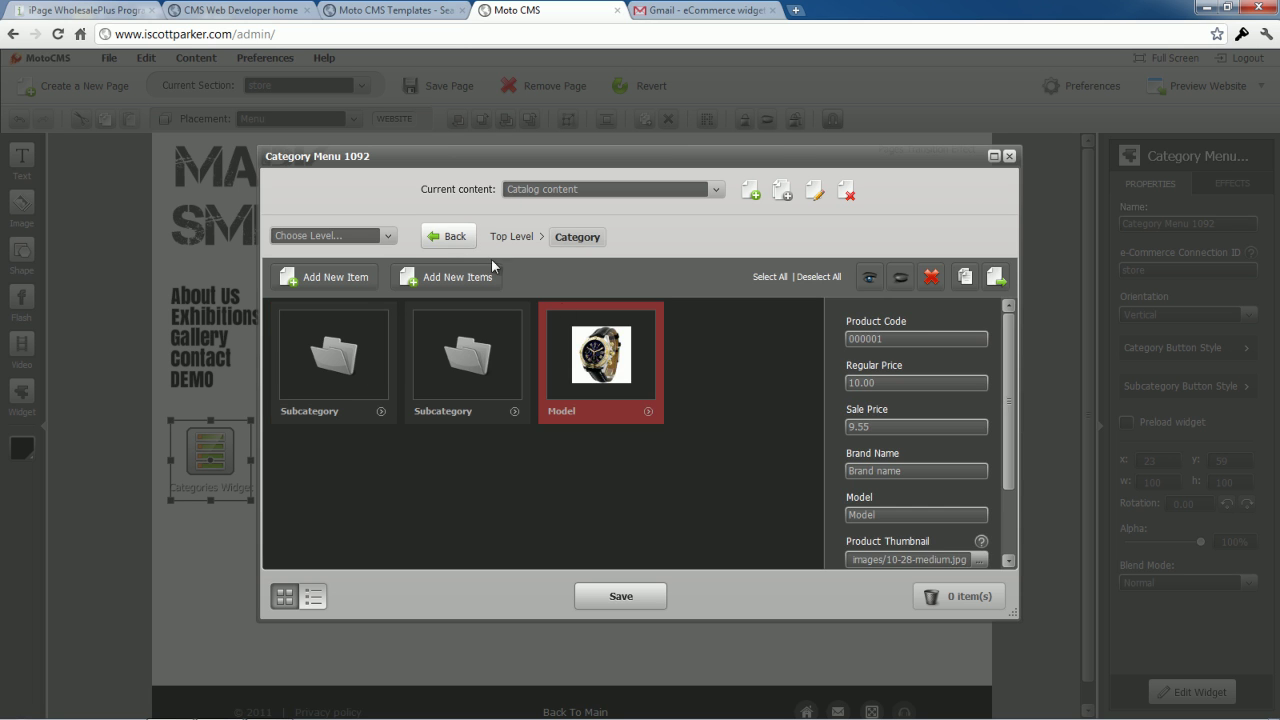
# Add a second product with sale price 9.85 and the 10-29-medium thumbnail
pyautogui.click(335, 281)
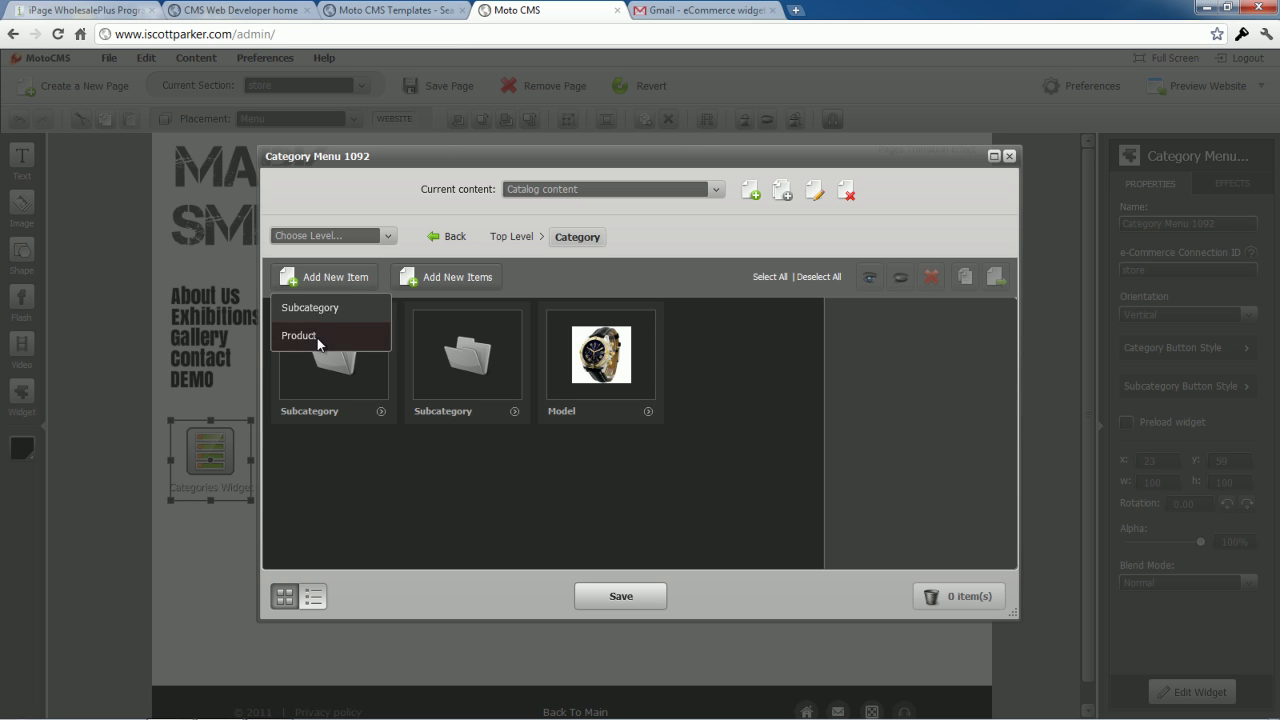
pyautogui.click(312, 337)
pyautogui.click(918, 426)
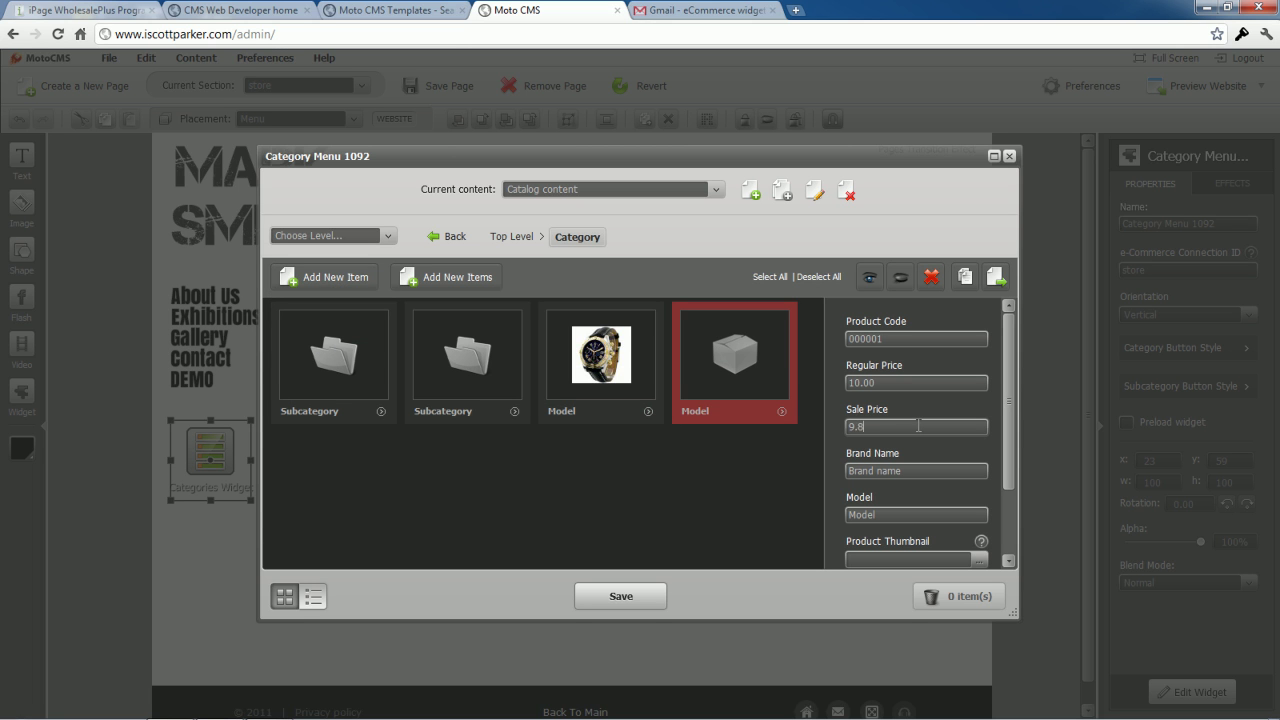
pyautogui.moveTo(1012, 450); pyautogui.dragTo(1021, 520)
pyautogui.click(980, 466)
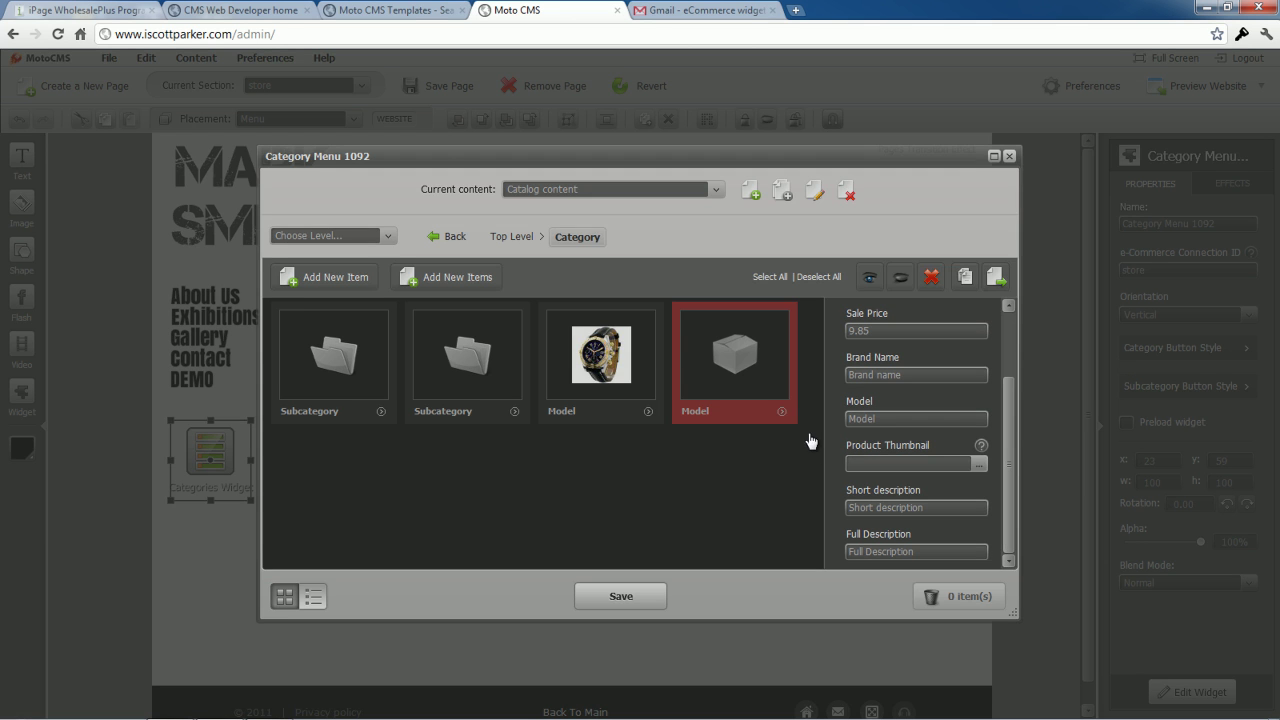
pyautogui.doubleClick(810, 195)
# Give the second product a 10-29 large, medium and thickbox preview set and save
pyautogui.doubleClick(758, 378)
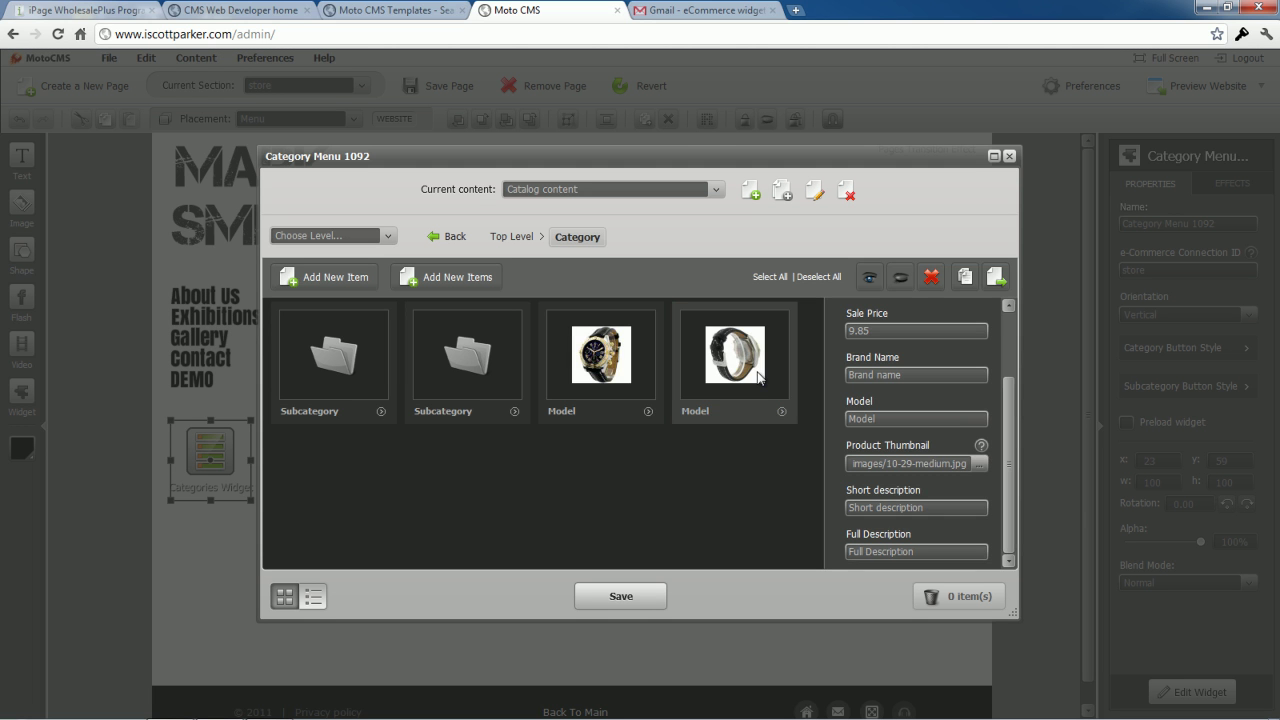
pyautogui.click(343, 281)
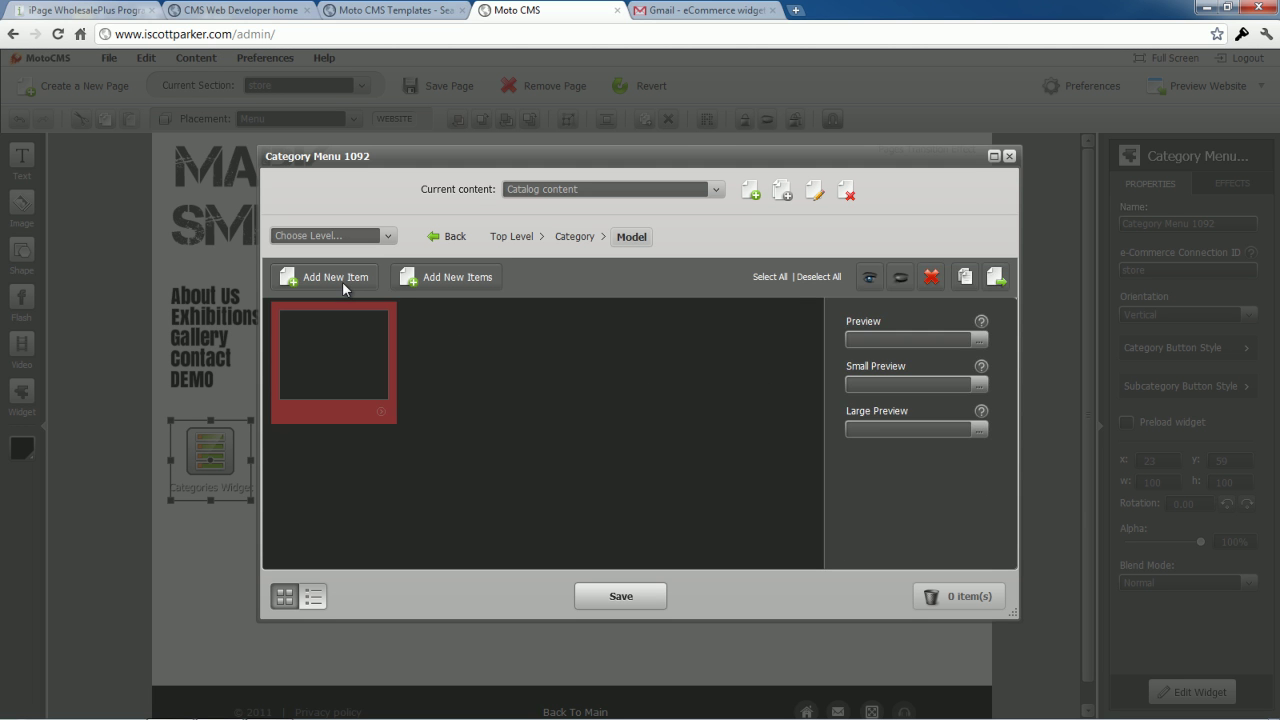
pyautogui.click(978, 341)
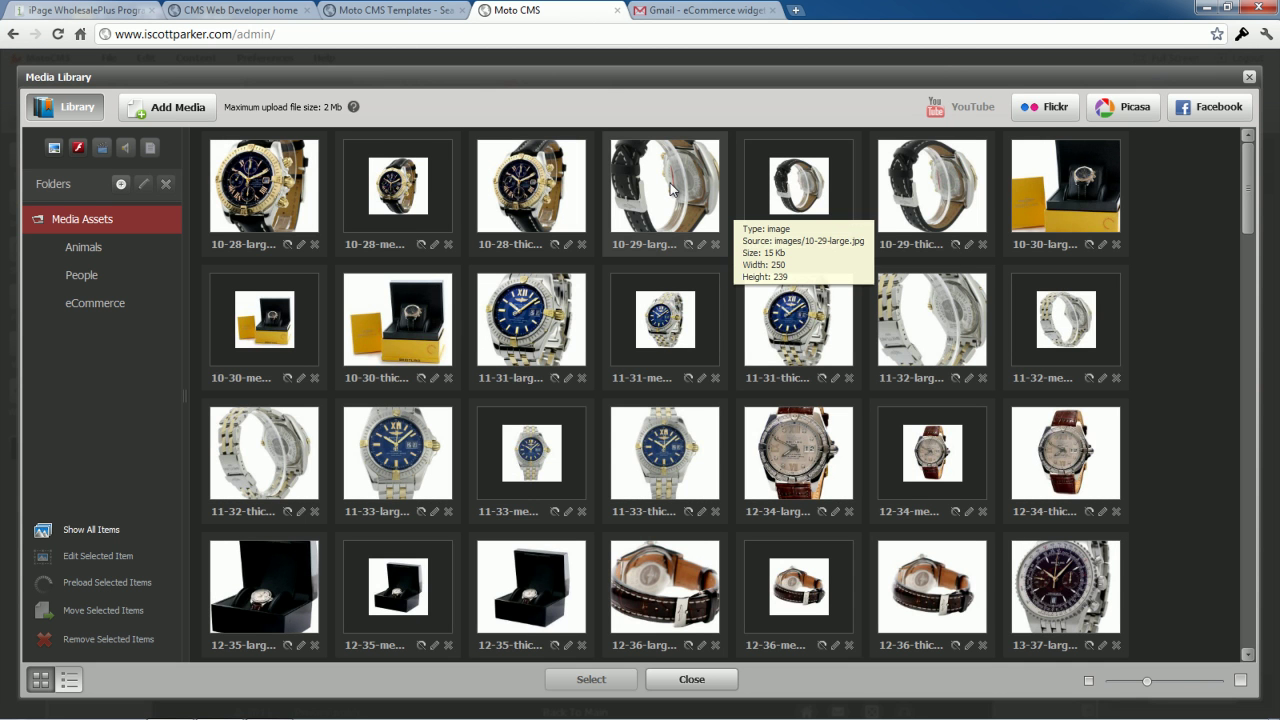
pyautogui.doubleClick(672, 189)
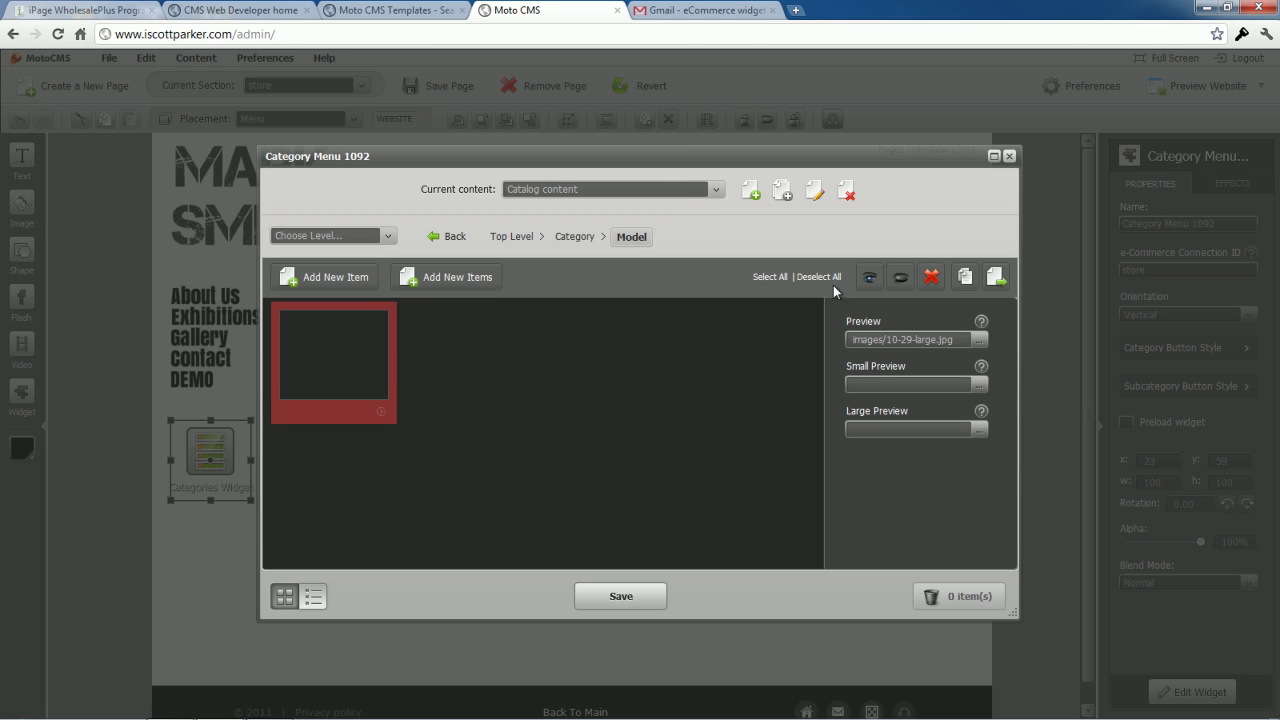
pyautogui.click(977, 386)
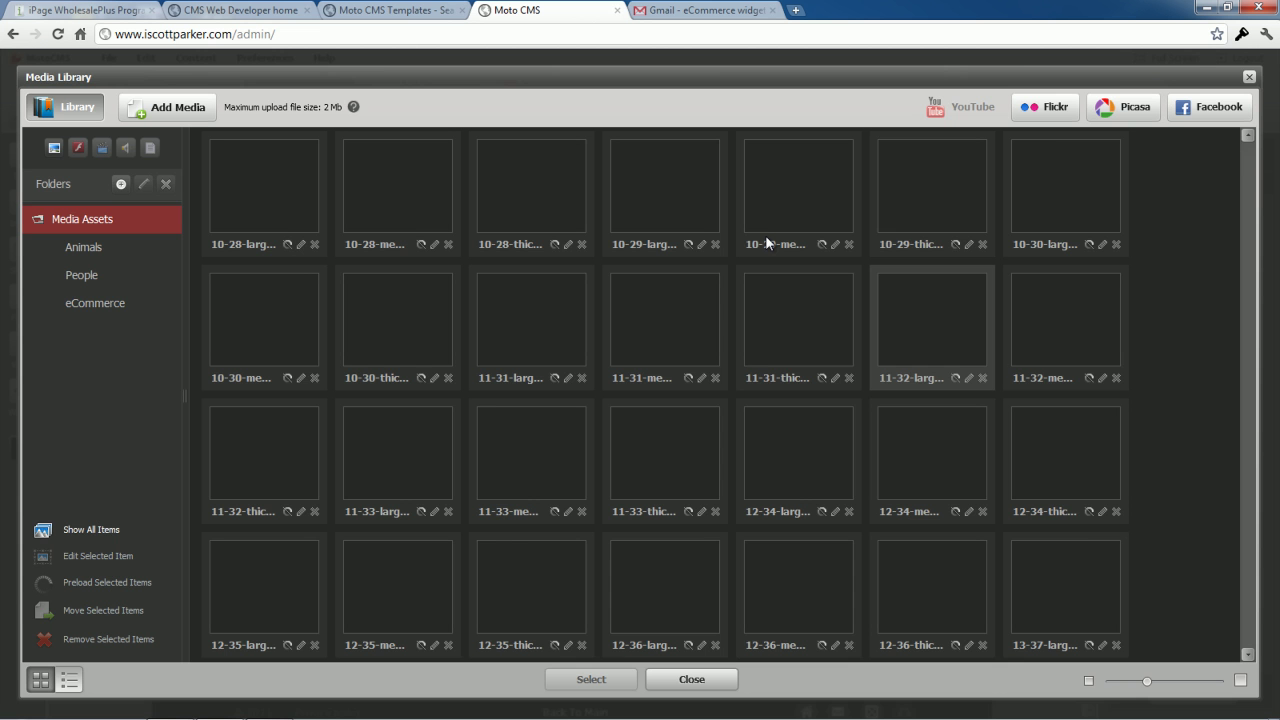
pyautogui.doubleClick(830, 197)
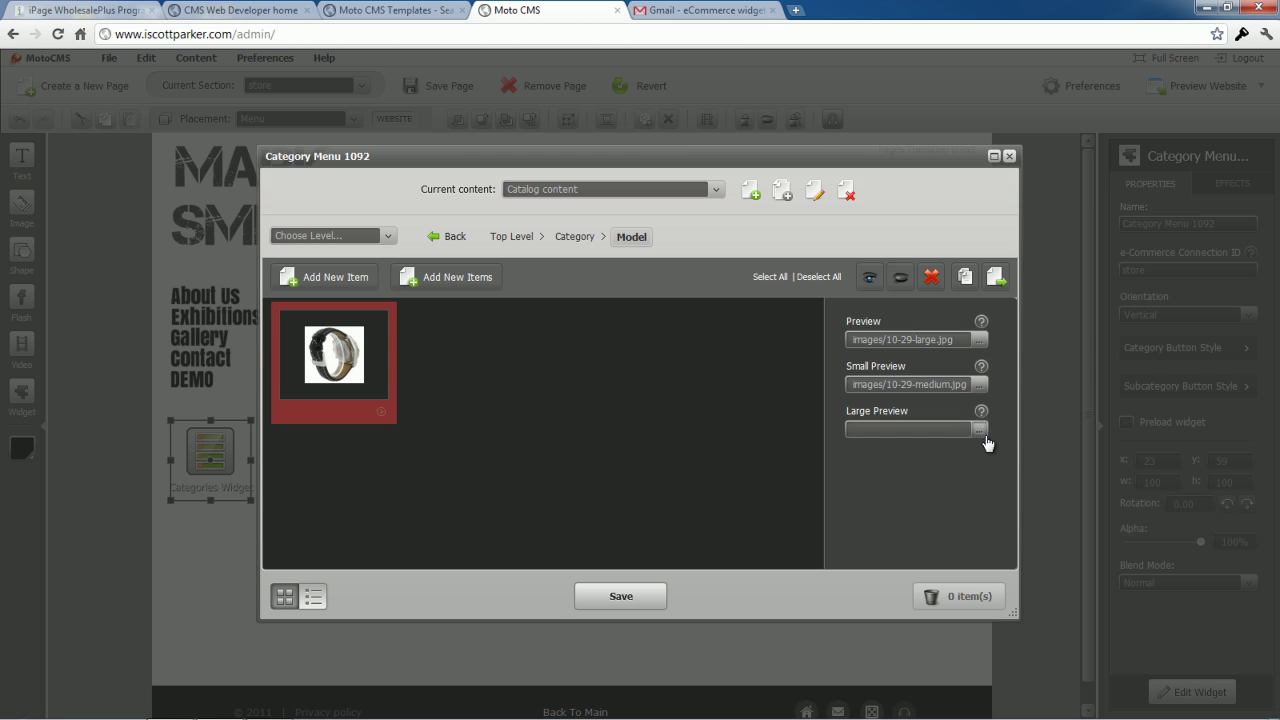
pyautogui.click(979, 429)
pyautogui.doubleClick(878, 198)
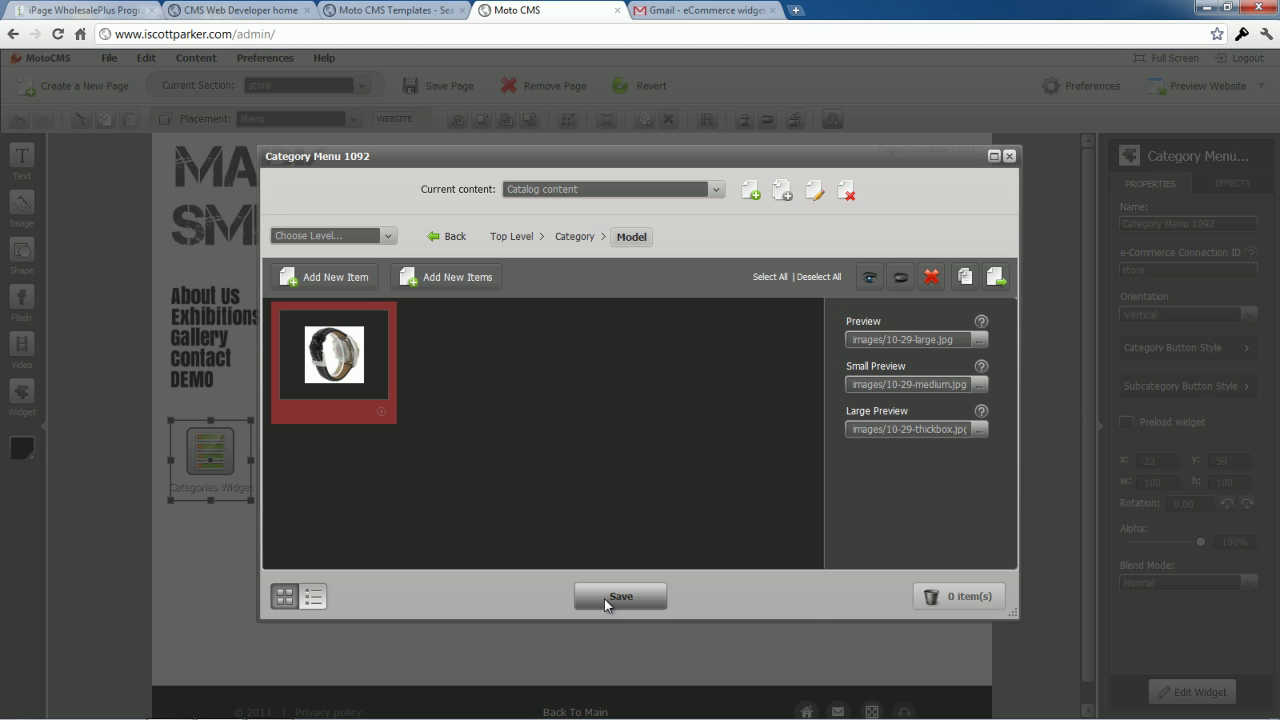
pyautogui.click(605, 599)
# Enlarge the category menu to 123 by 218 and give its buttons a grey-to-pale-pink gradient
pyautogui.click(1008, 157)
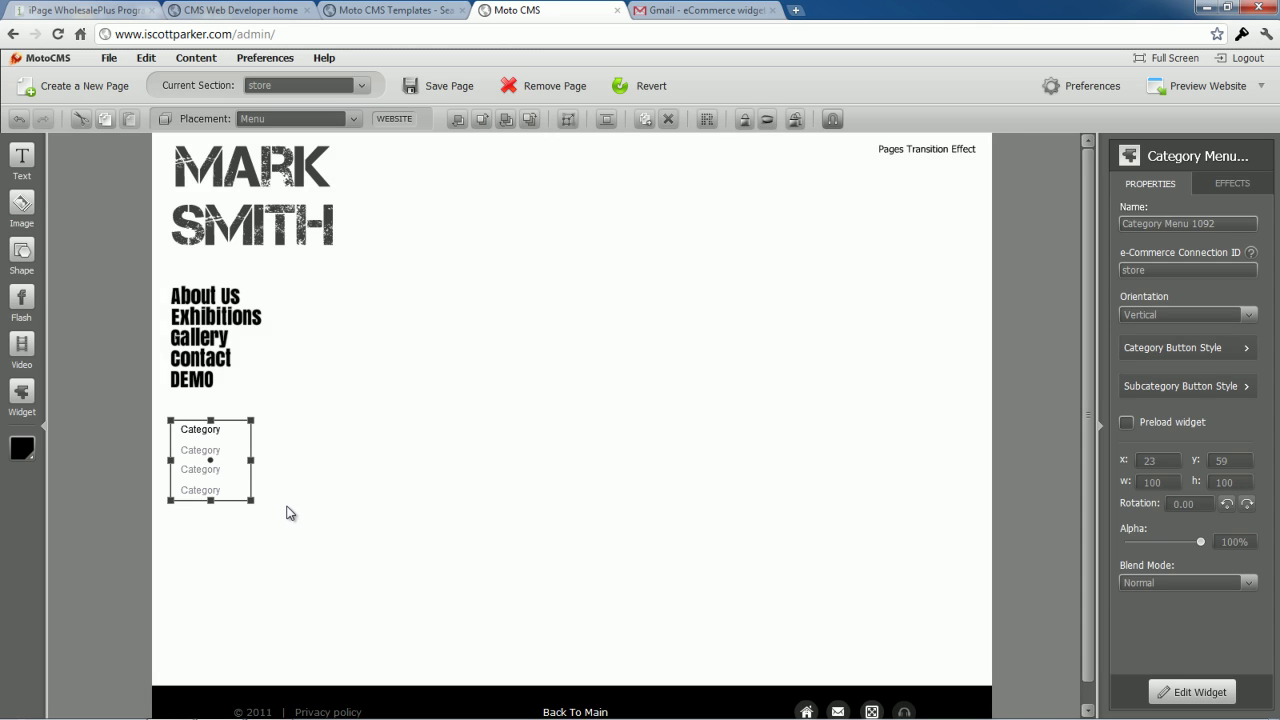
pyautogui.moveTo(253, 503); pyautogui.dragTo(286, 595)
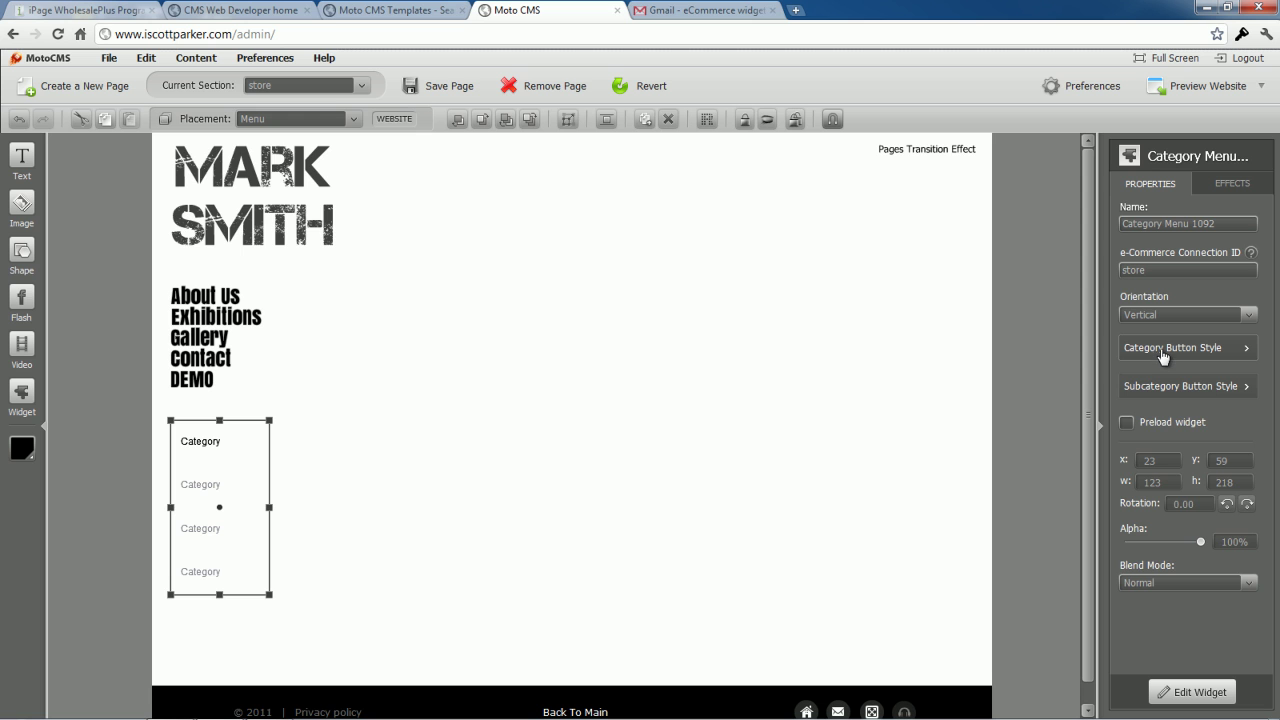
pyautogui.click(1248, 349)
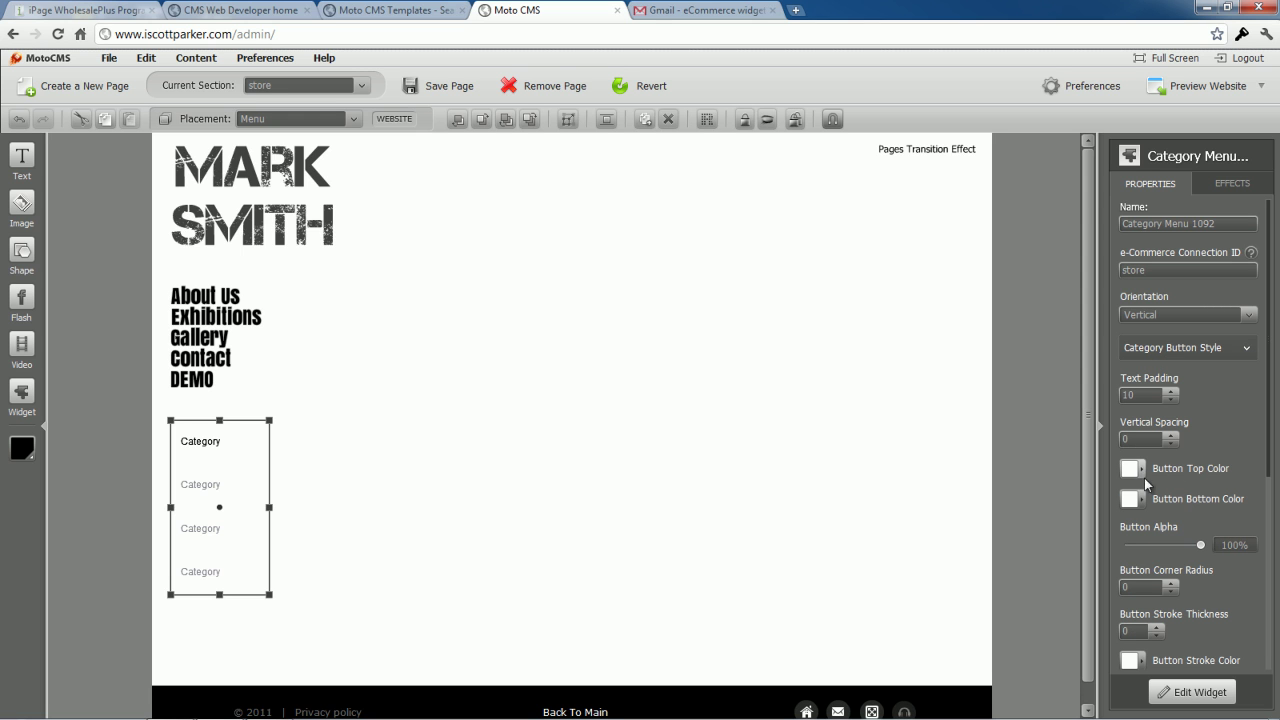
pyautogui.click(1131, 469)
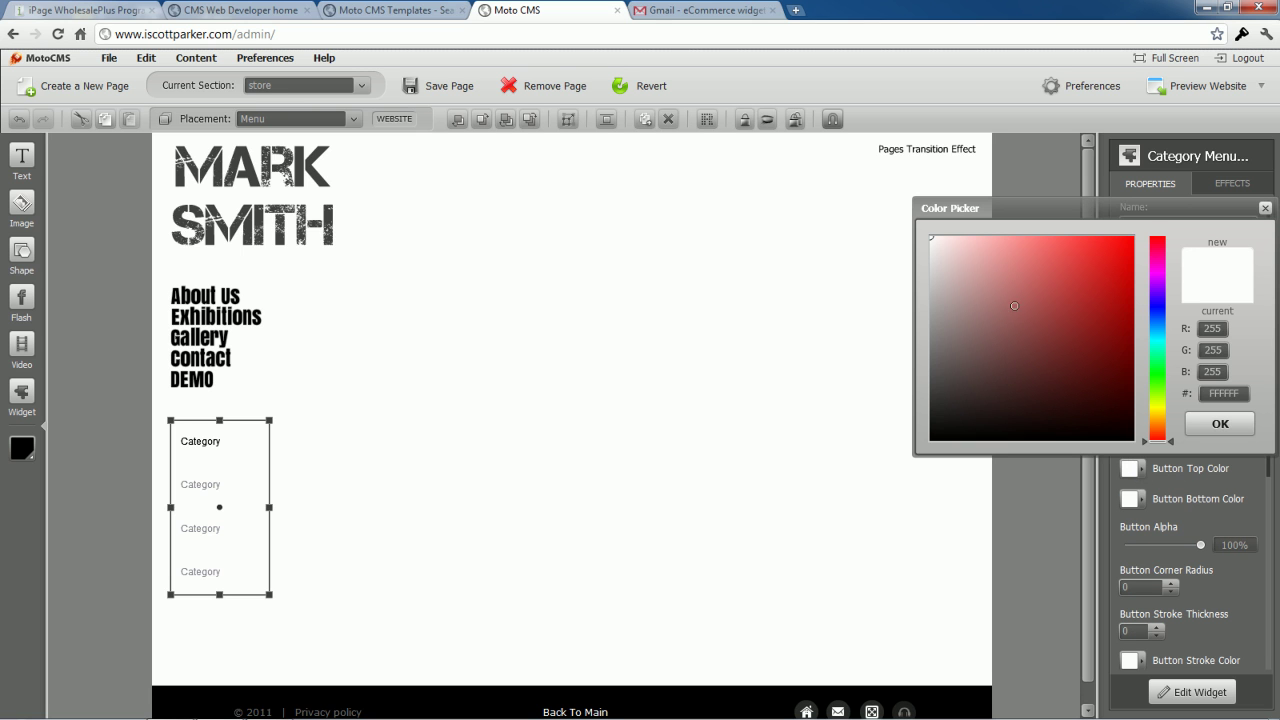
pyautogui.moveTo(941, 271); pyautogui.dragTo(935, 318)
pyautogui.click(1220, 423)
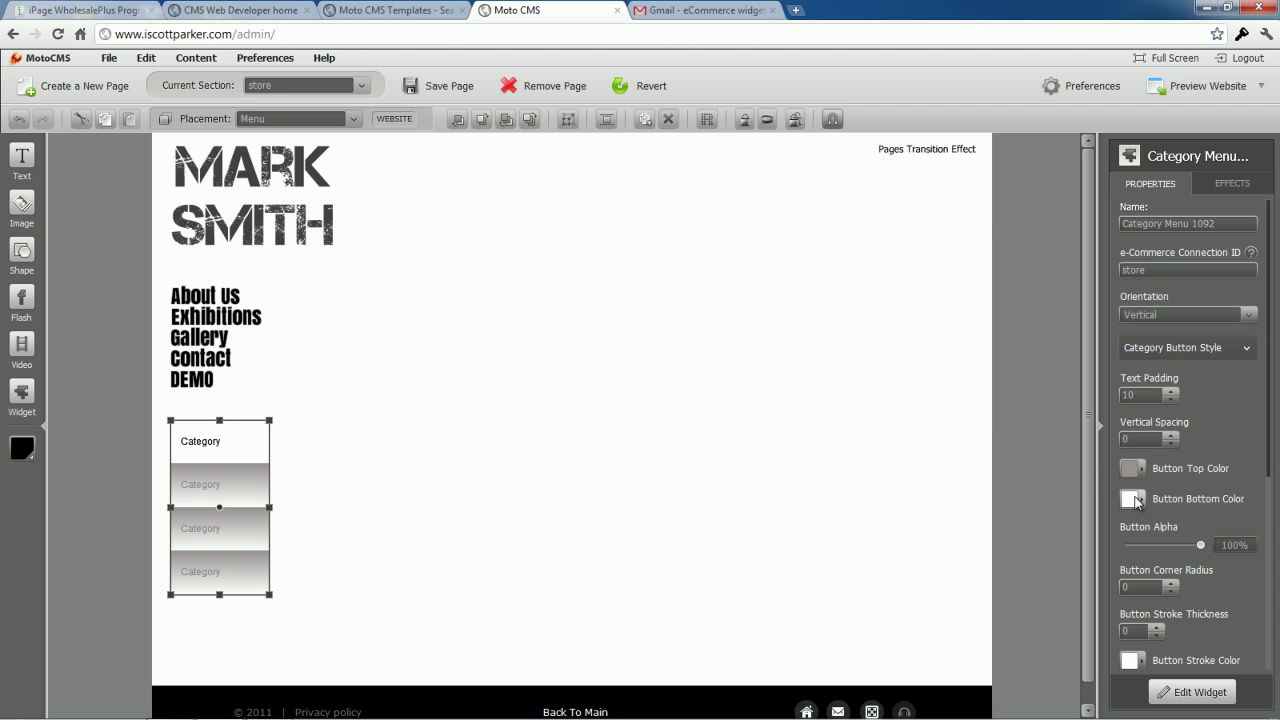
pyautogui.click(1131, 498)
pyautogui.moveTo(974, 369); pyautogui.dragTo(946, 266)
pyautogui.click(1220, 453)
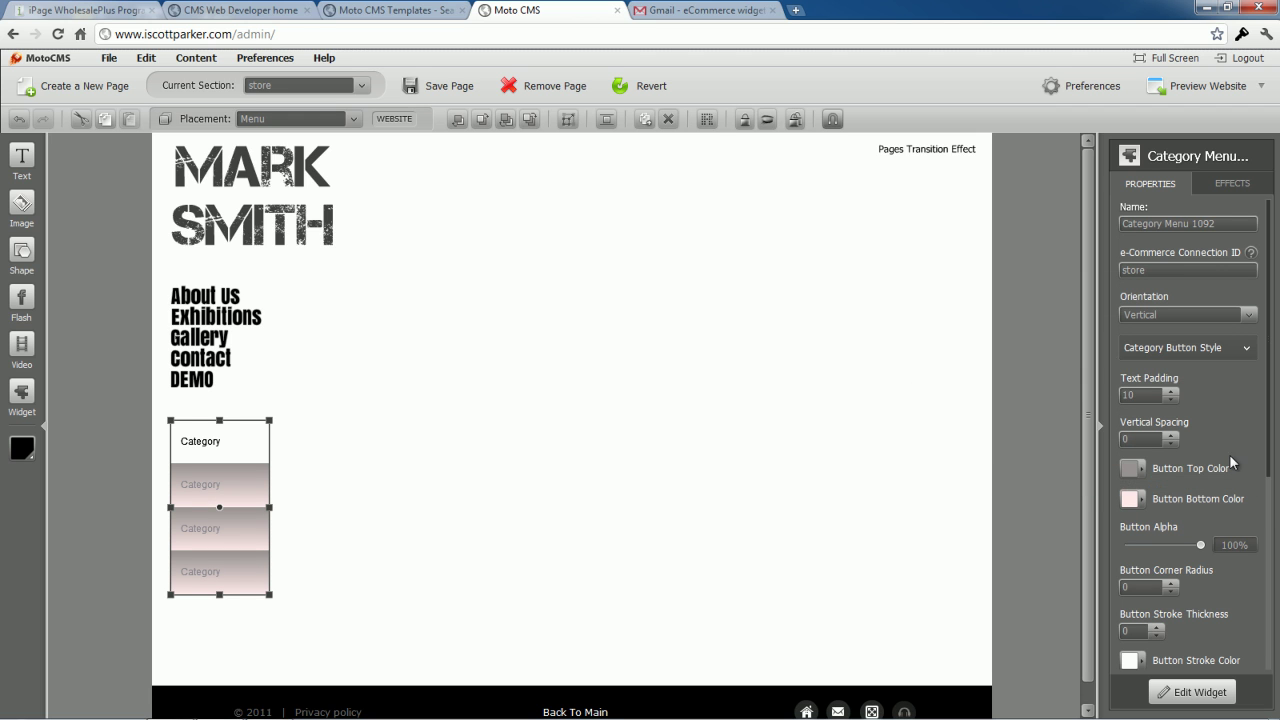
pyautogui.click(1238, 350)
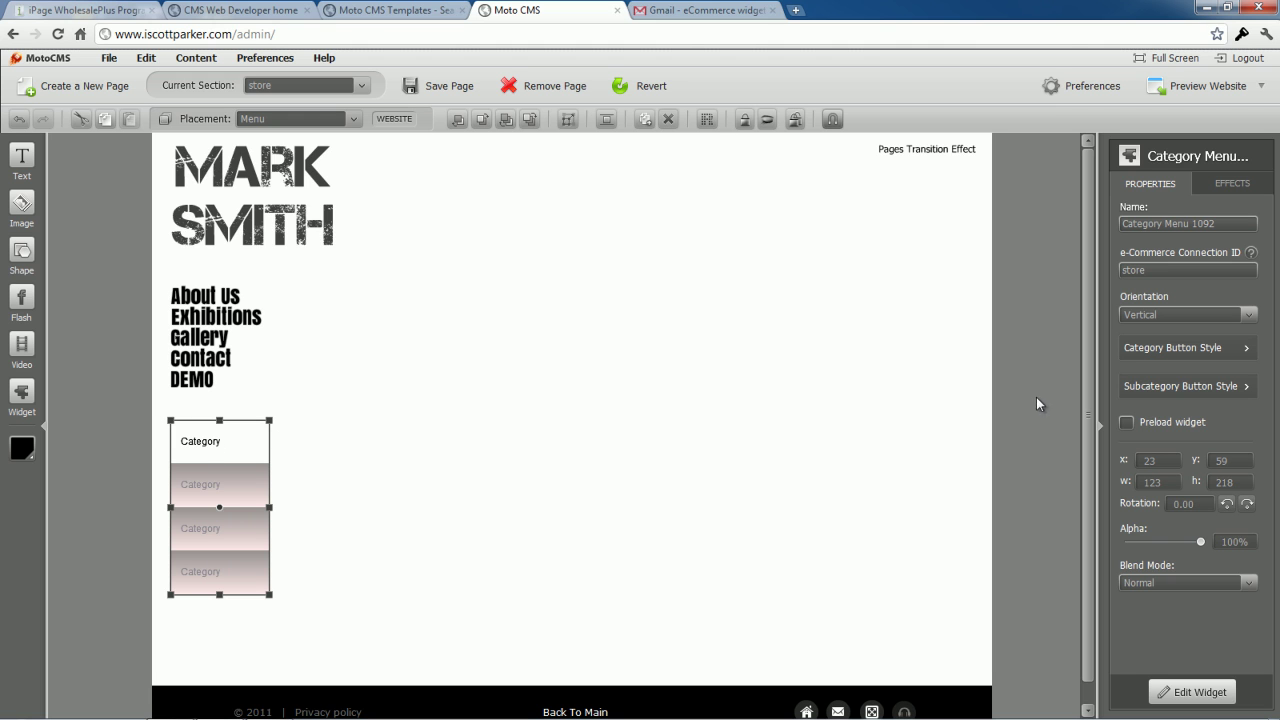
# Keep the vertical orientation and lower the category menu's alpha to 89%
pyautogui.click(1180, 318)
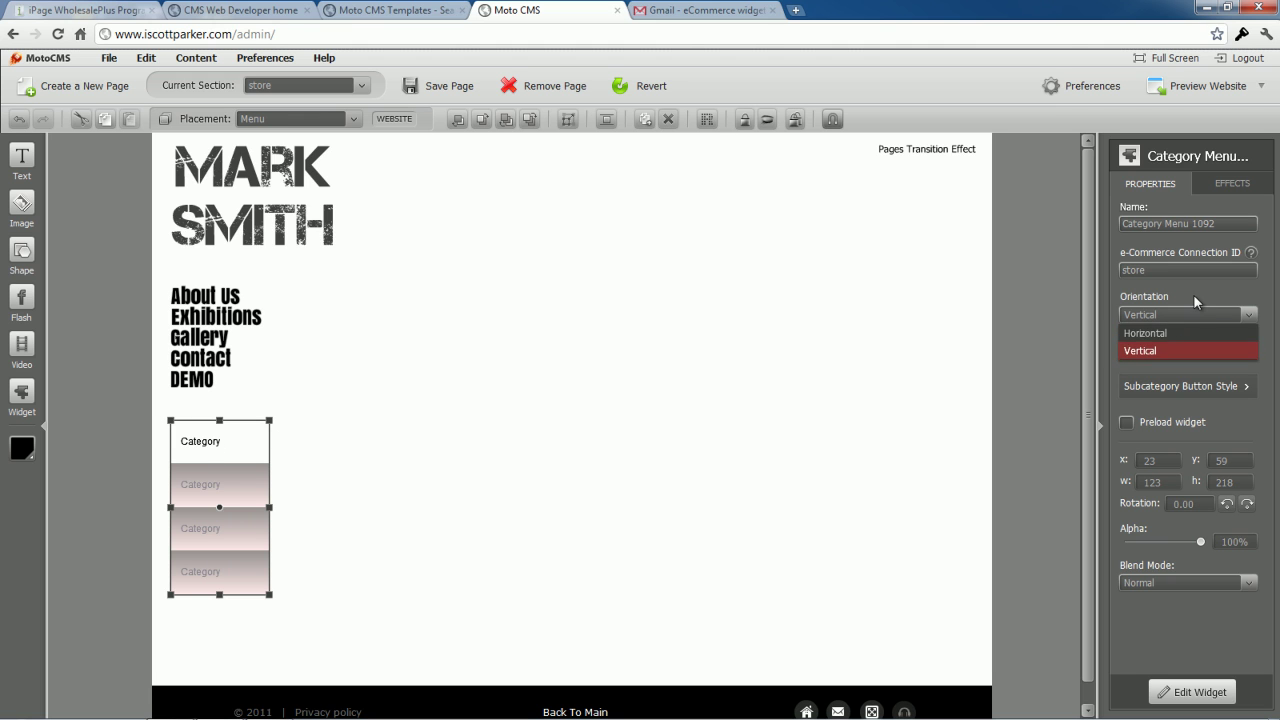
pyautogui.click(1220, 390)
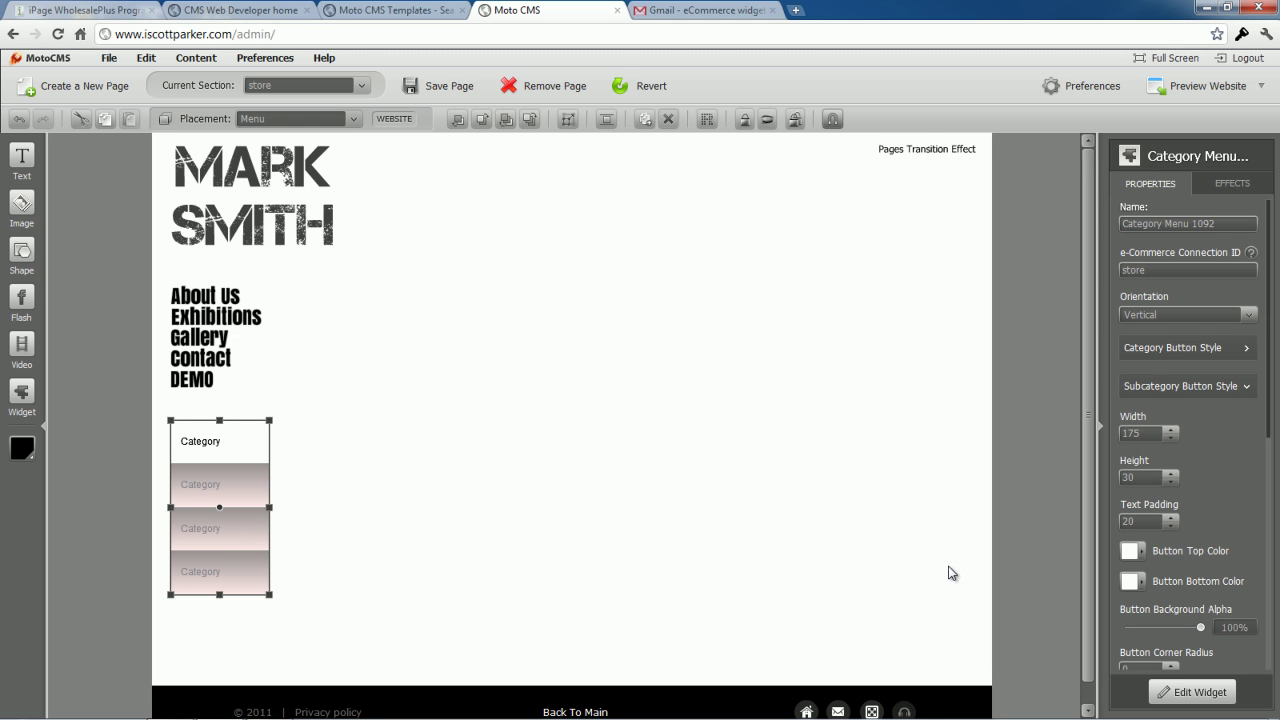
pyautogui.scroll(-1, 951, 574)
pyautogui.scroll(-3, 1216, 474)
pyautogui.scroll(-5, 1200, 510)
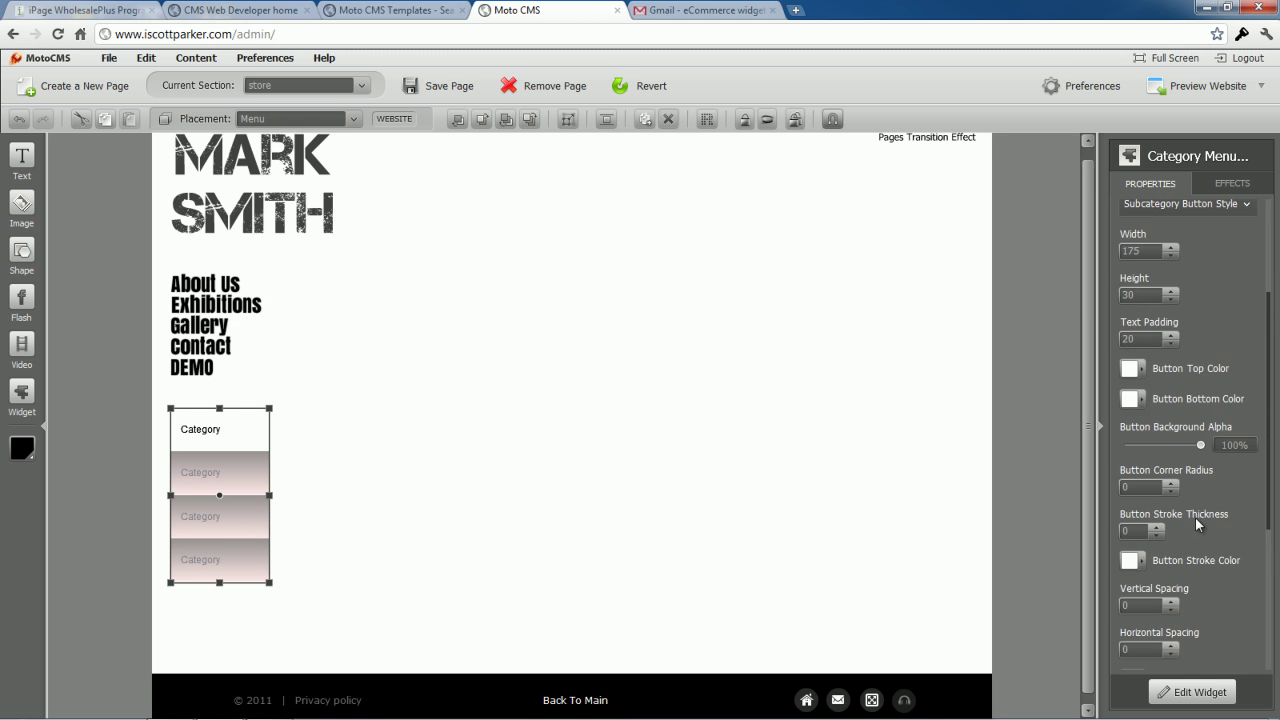
pyautogui.scroll(-1, 1190, 541)
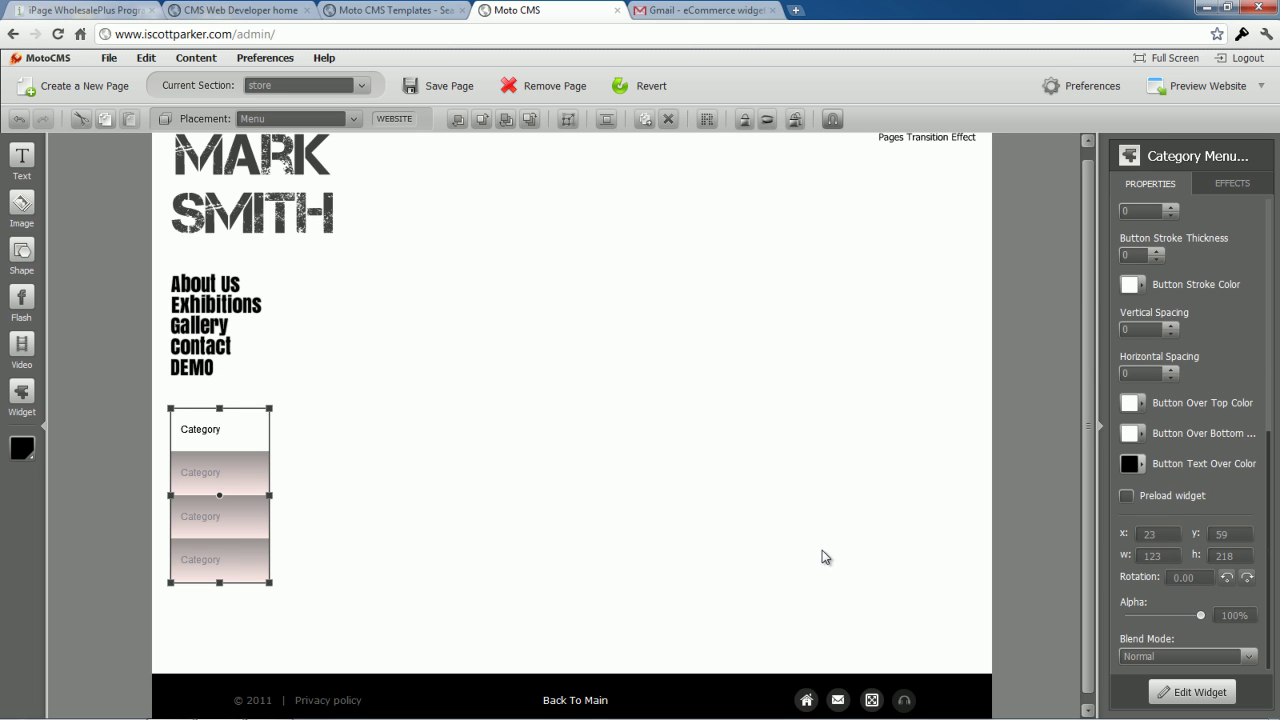
pyautogui.moveTo(1202, 615)
pyautogui.mouseDown()
pyautogui.moveTo(1145, 619)
pyautogui.moveTo(1188, 620)
pyautogui.mouseUp()
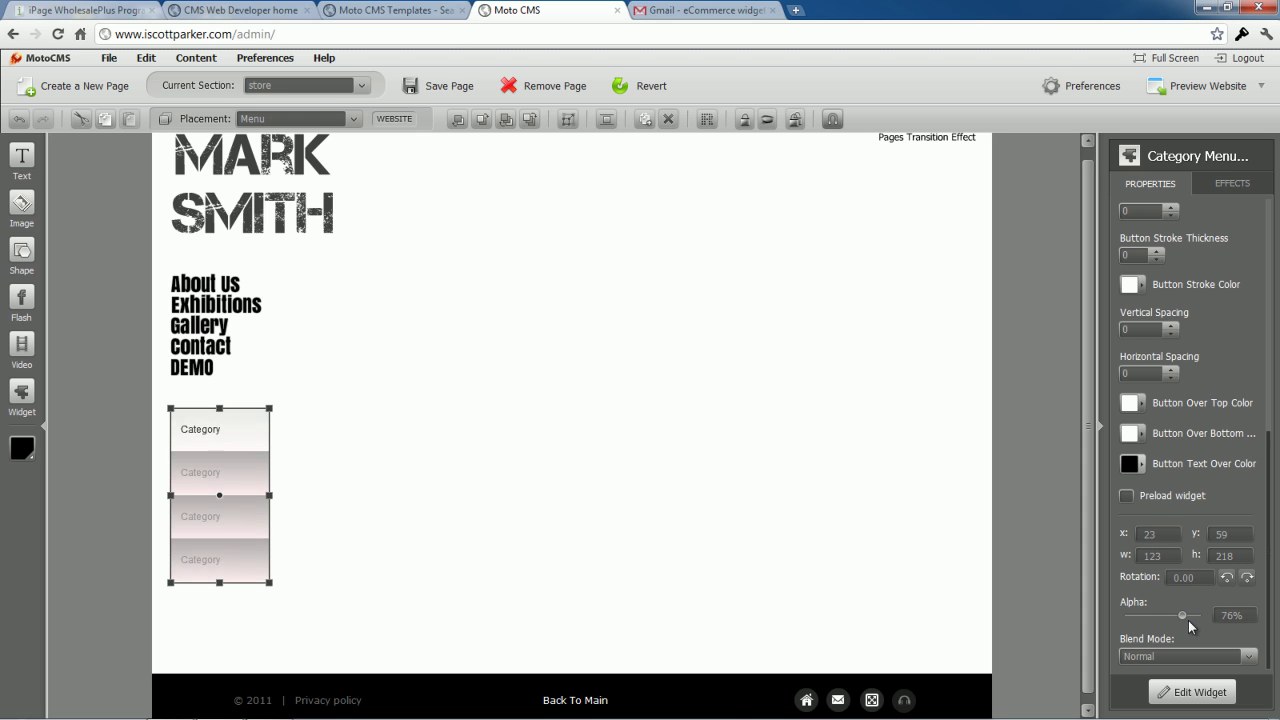
pyautogui.click(766, 411)
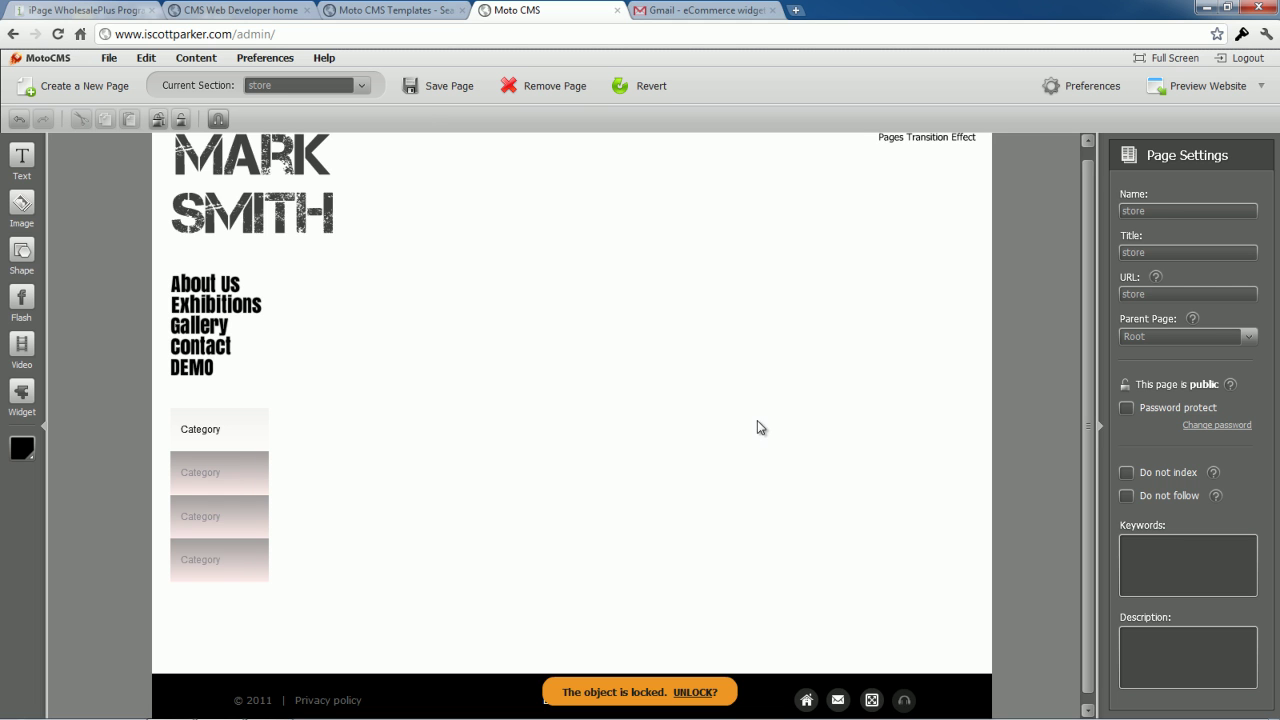
# Shift the category menu slightly lower and place a Products List widget showing both watches beside it
pyautogui.click(229, 452)
pyautogui.moveTo(229, 447); pyautogui.dragTo(229, 458)
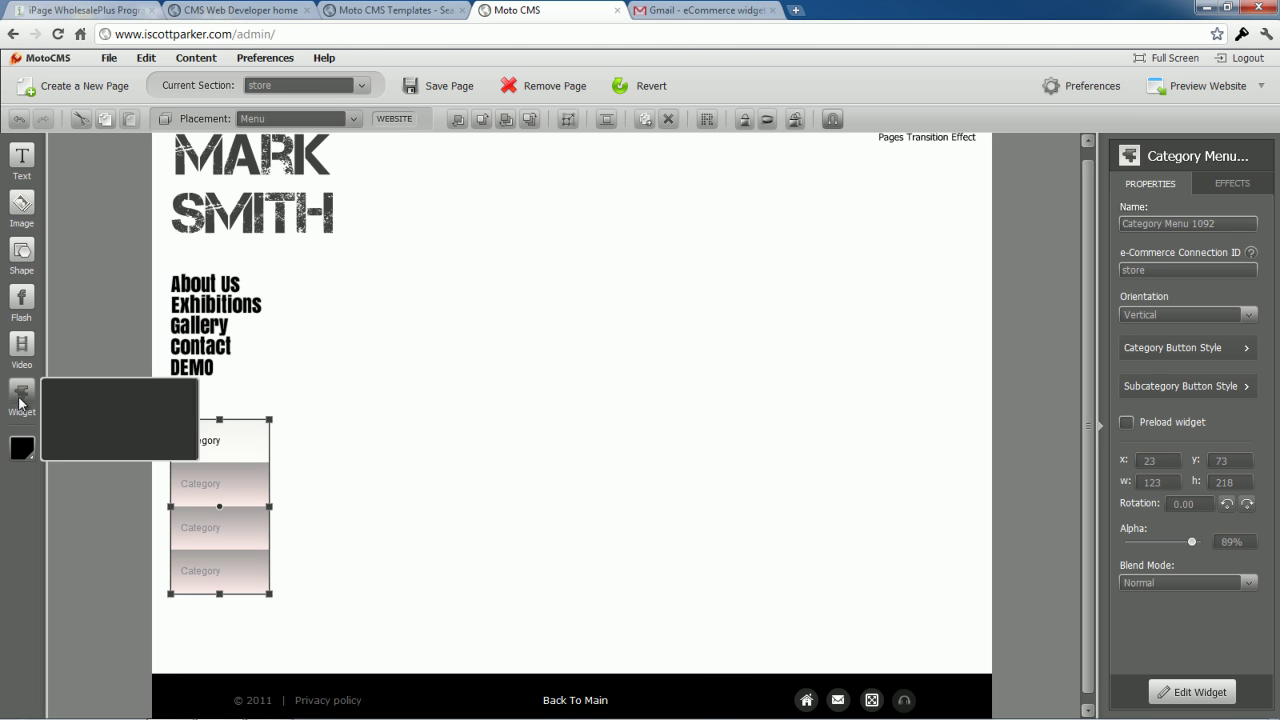
pyautogui.click(91, 442)
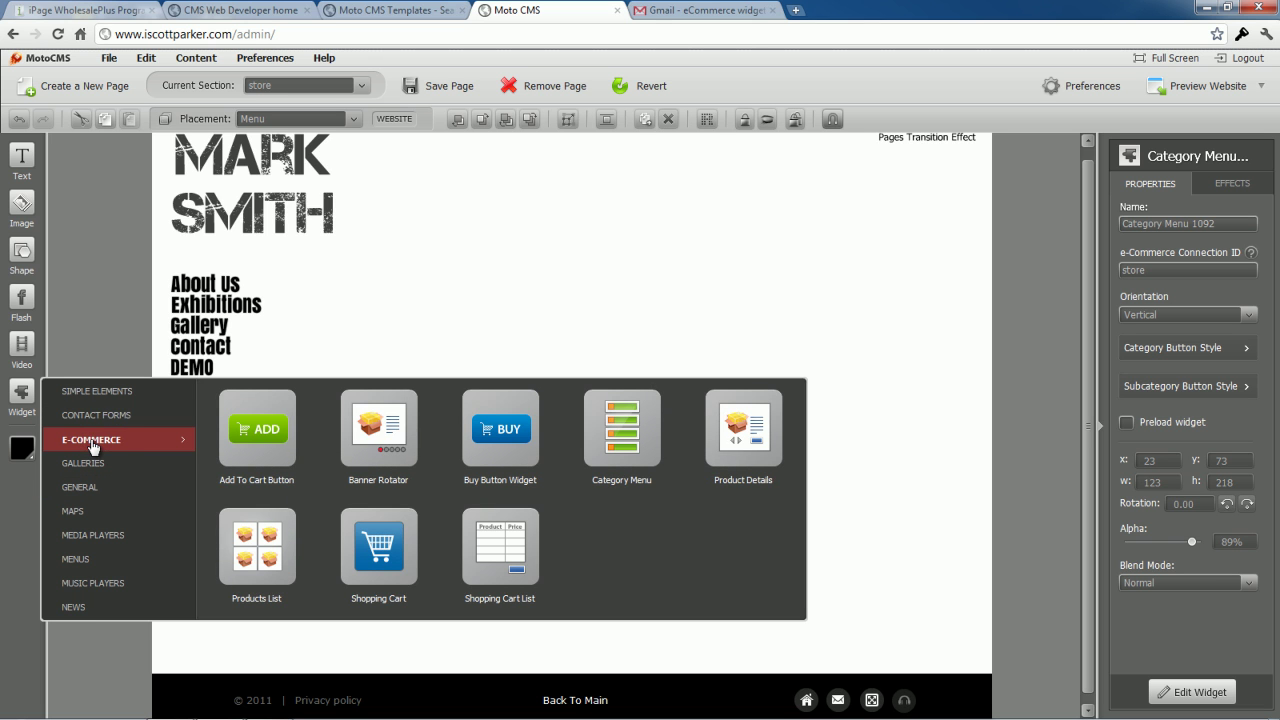
pyautogui.click(258, 528)
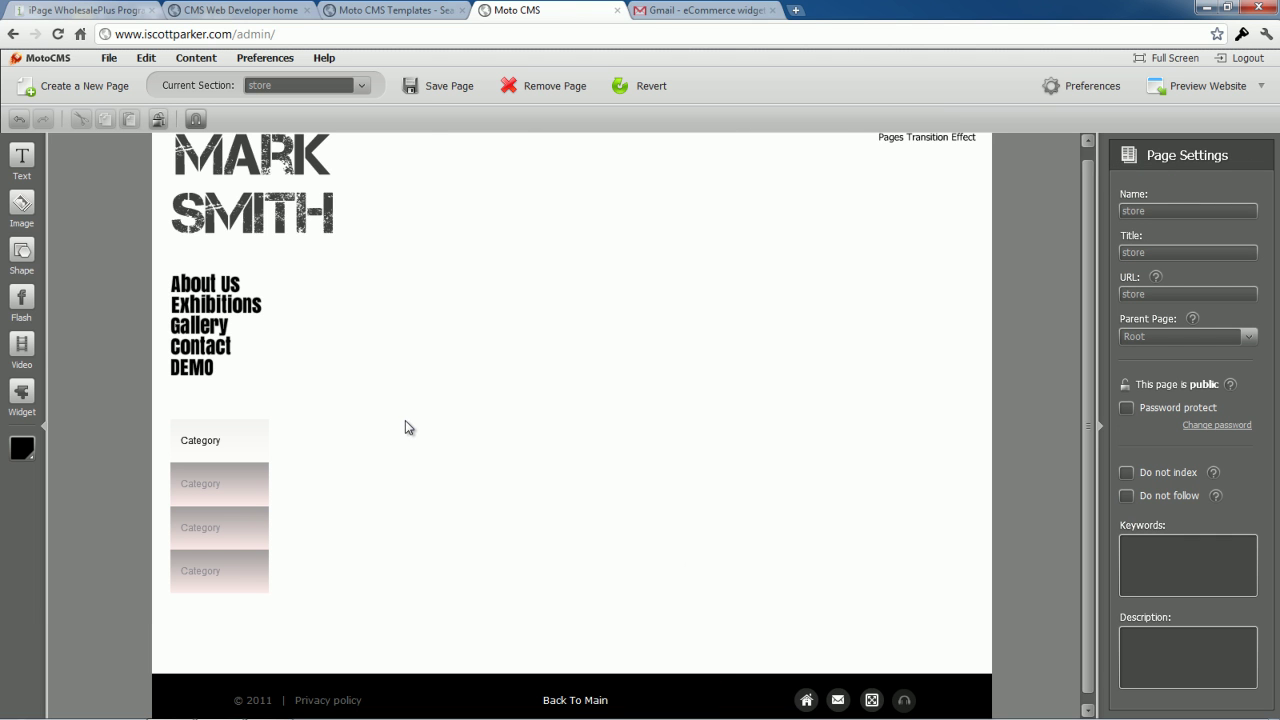
pyautogui.click(674, 530)
pyautogui.moveTo(674, 534); pyautogui.dragTo(678, 474)
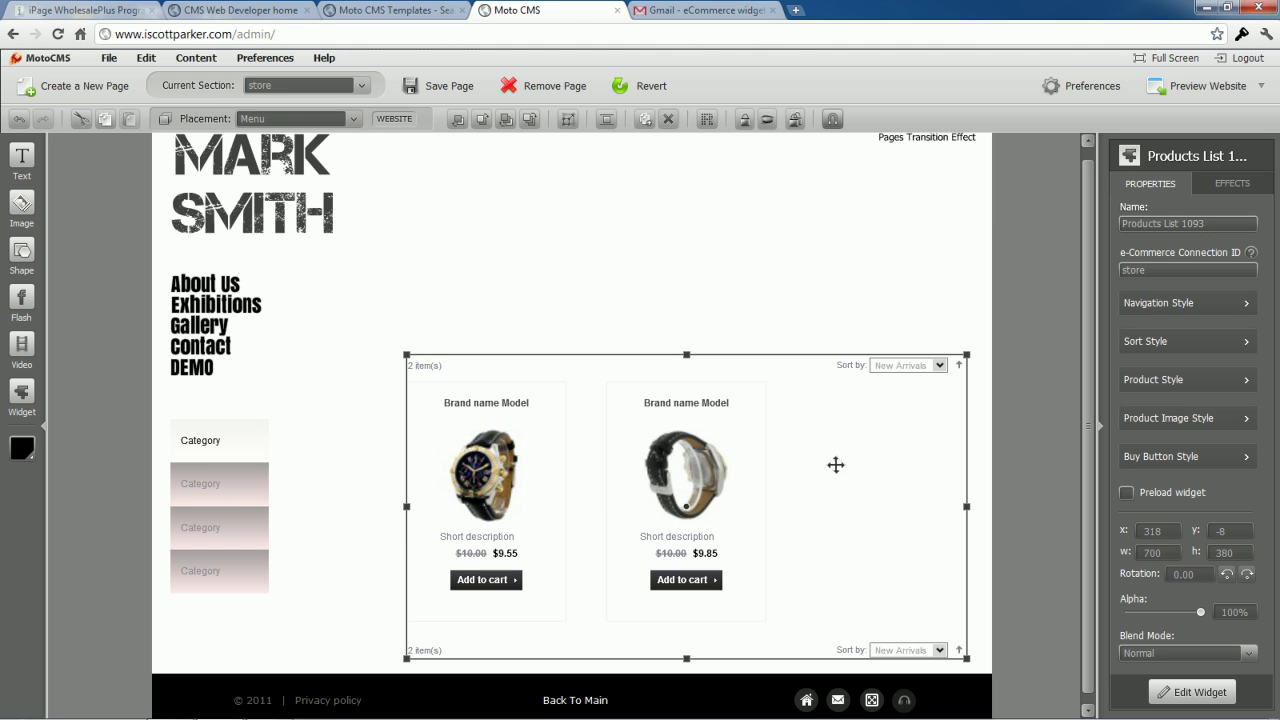
pyautogui.click(28, 400)
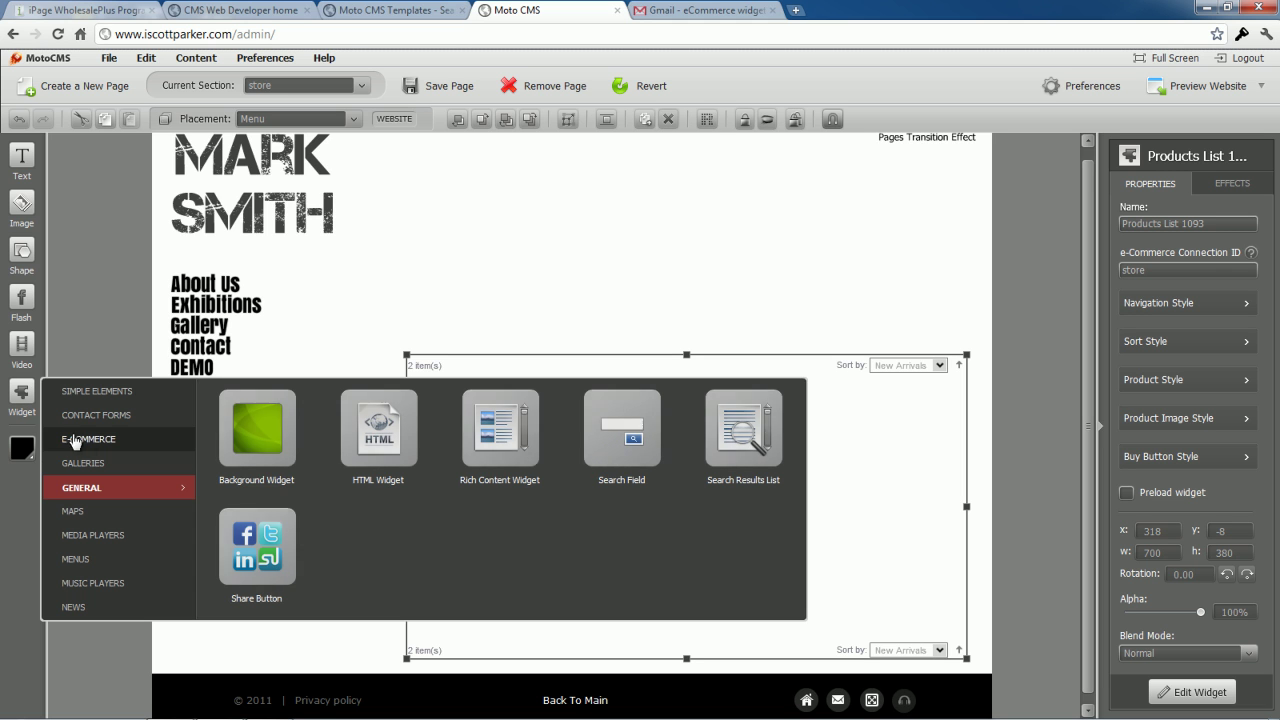
pyautogui.click(88, 440)
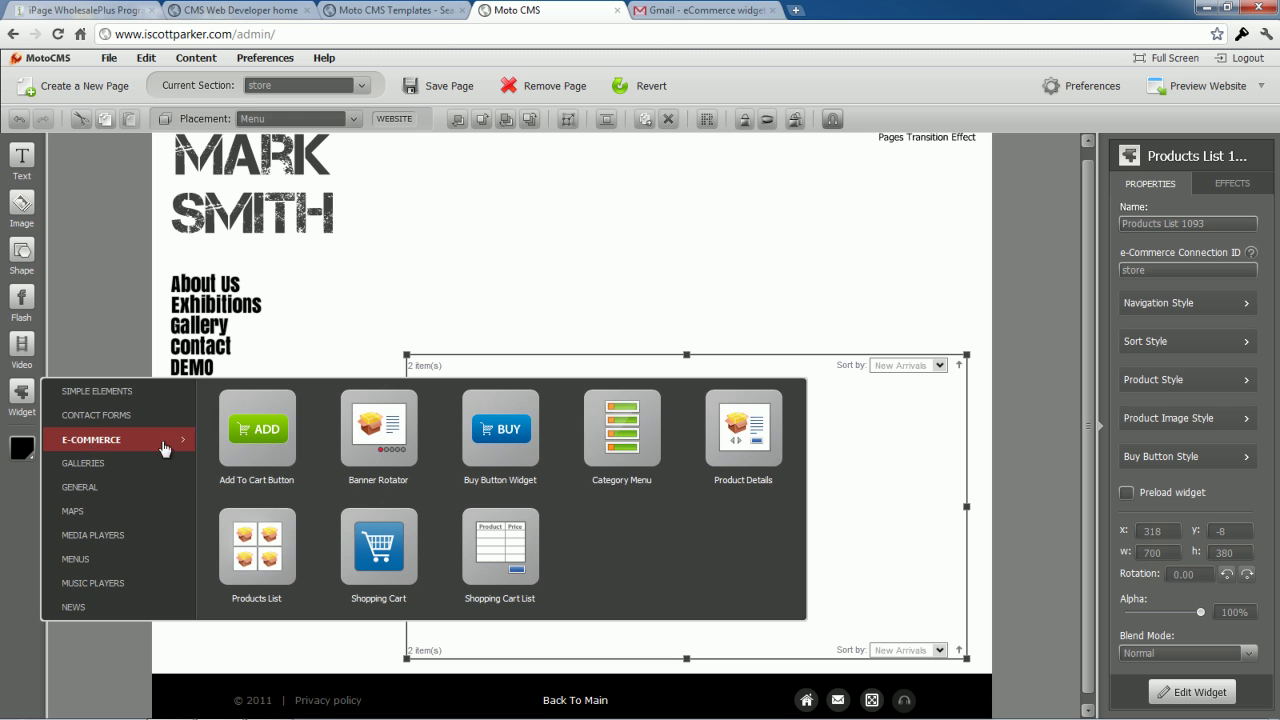
# Insert a Banner Rotator above the product list and create new content for it
pyautogui.click(416, 444)
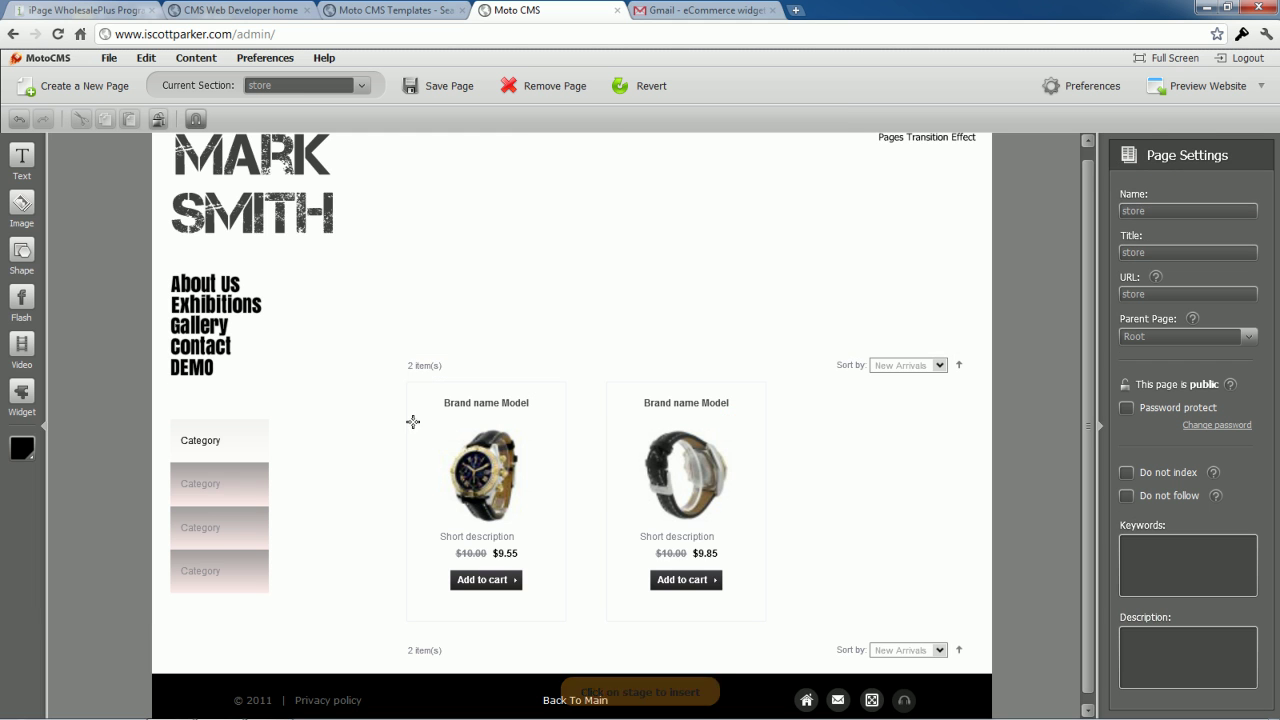
pyautogui.click(569, 292)
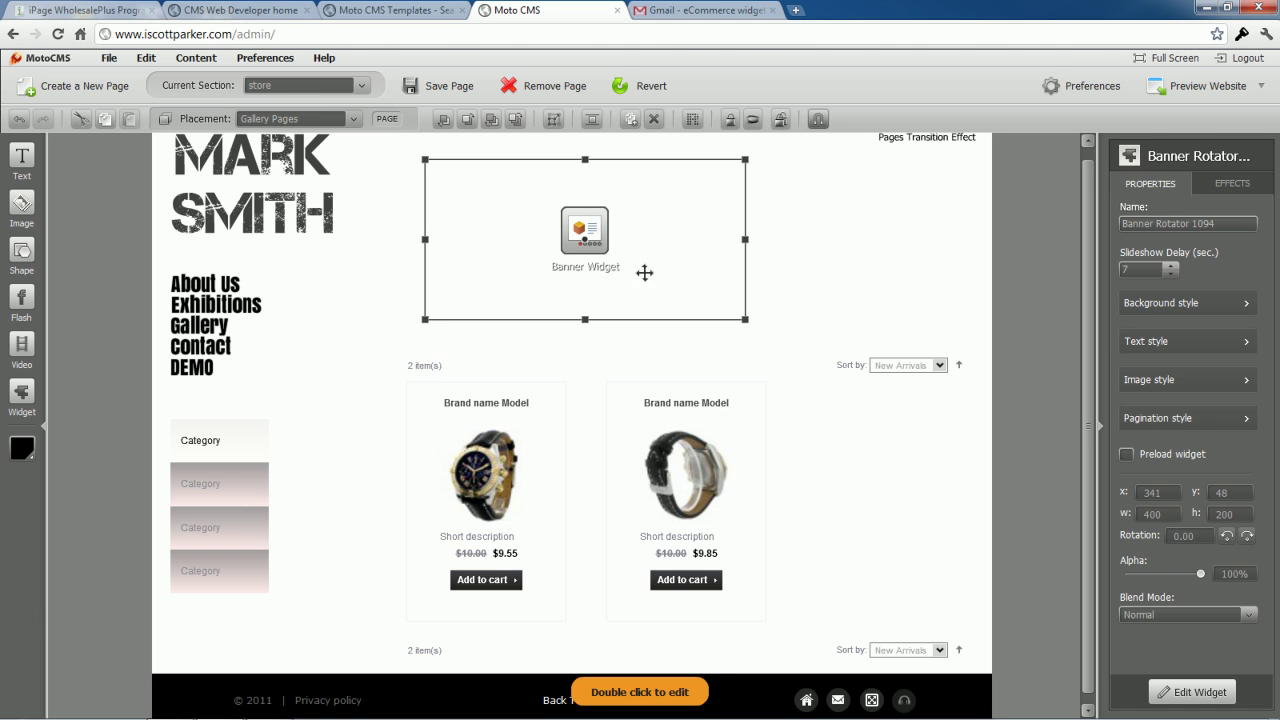
pyautogui.doubleClick(606, 241)
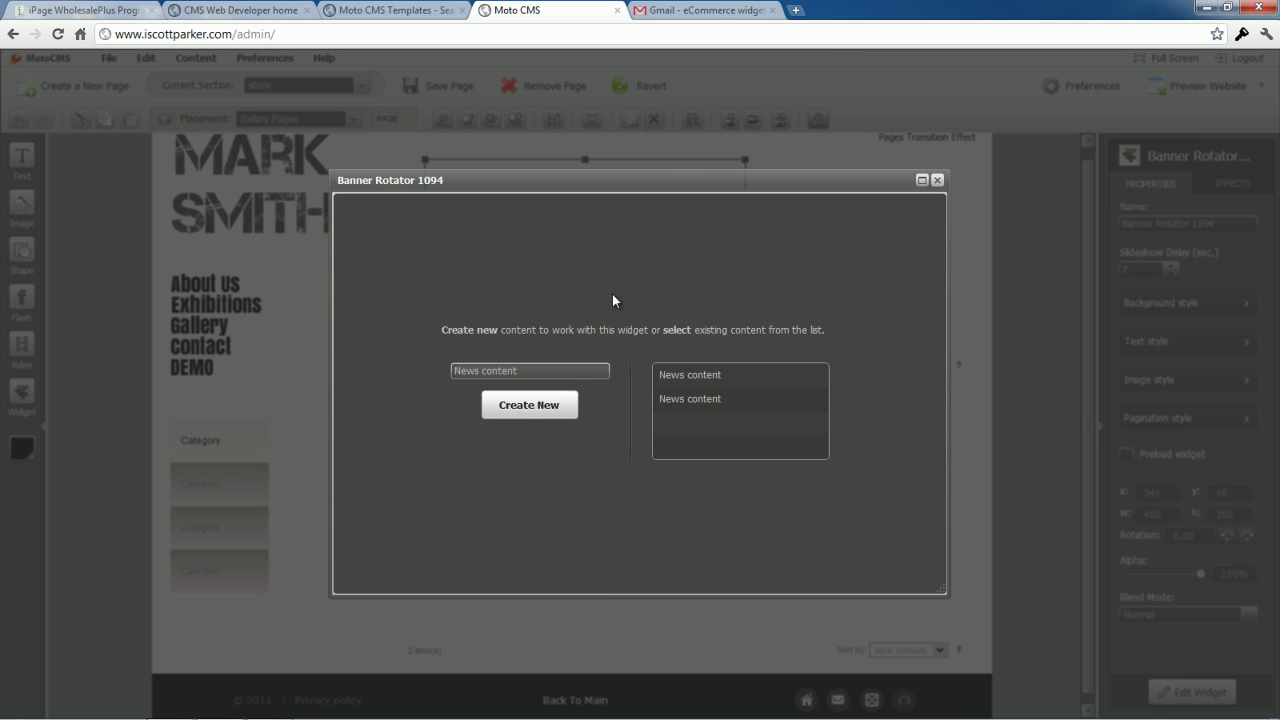
pyautogui.click(530, 408)
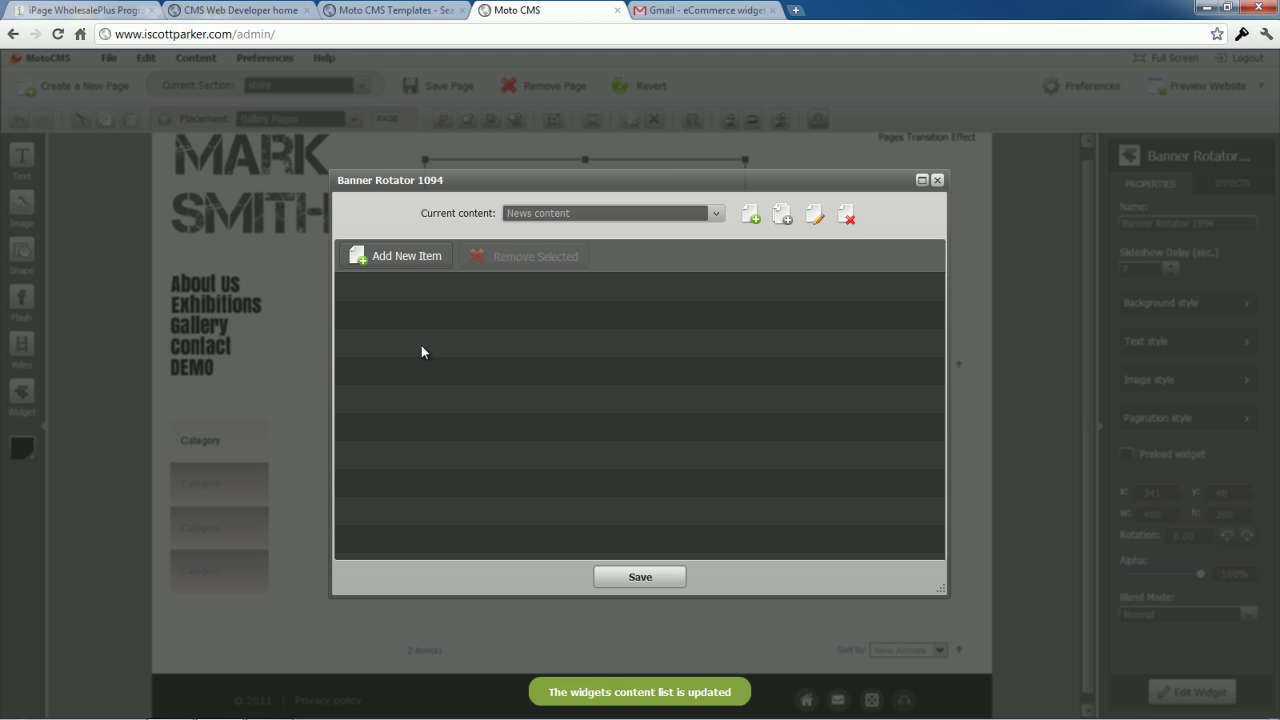
# Add a banner item using image 8-22-large.jpg with sale price 95.88
pyautogui.click(396, 257)
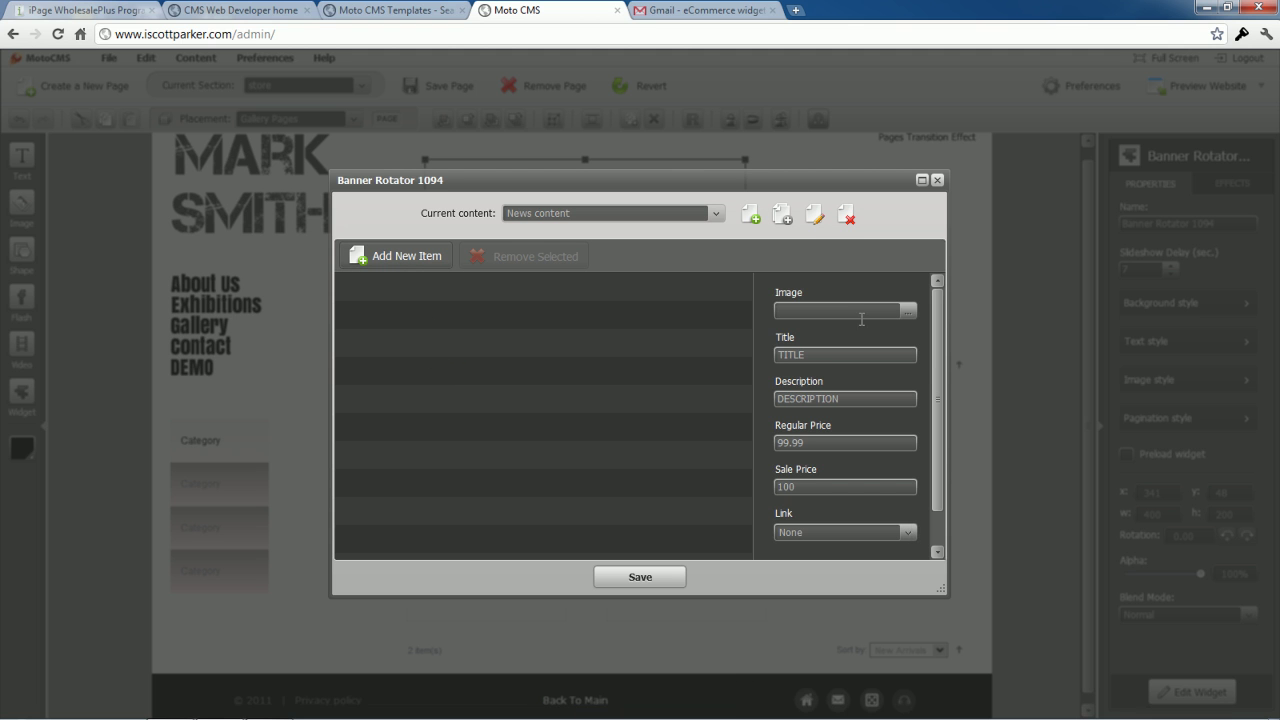
pyautogui.click(909, 314)
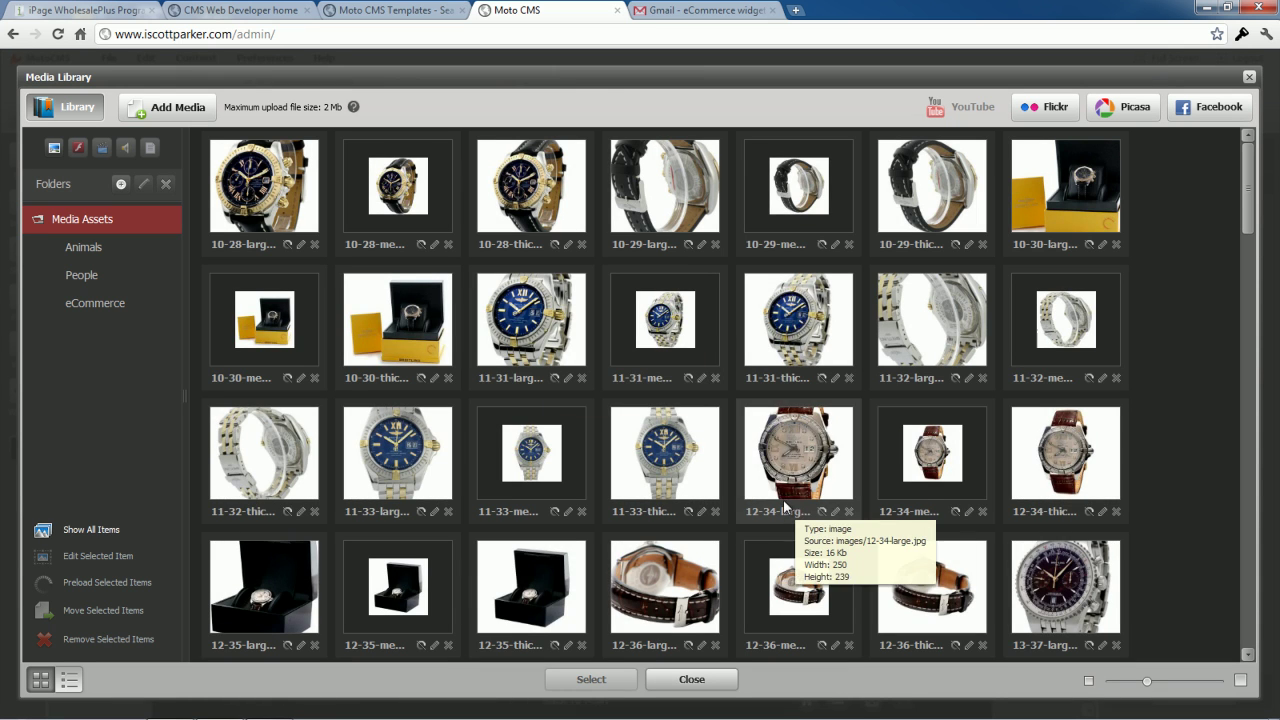
pyautogui.scroll(-3, 784, 506)
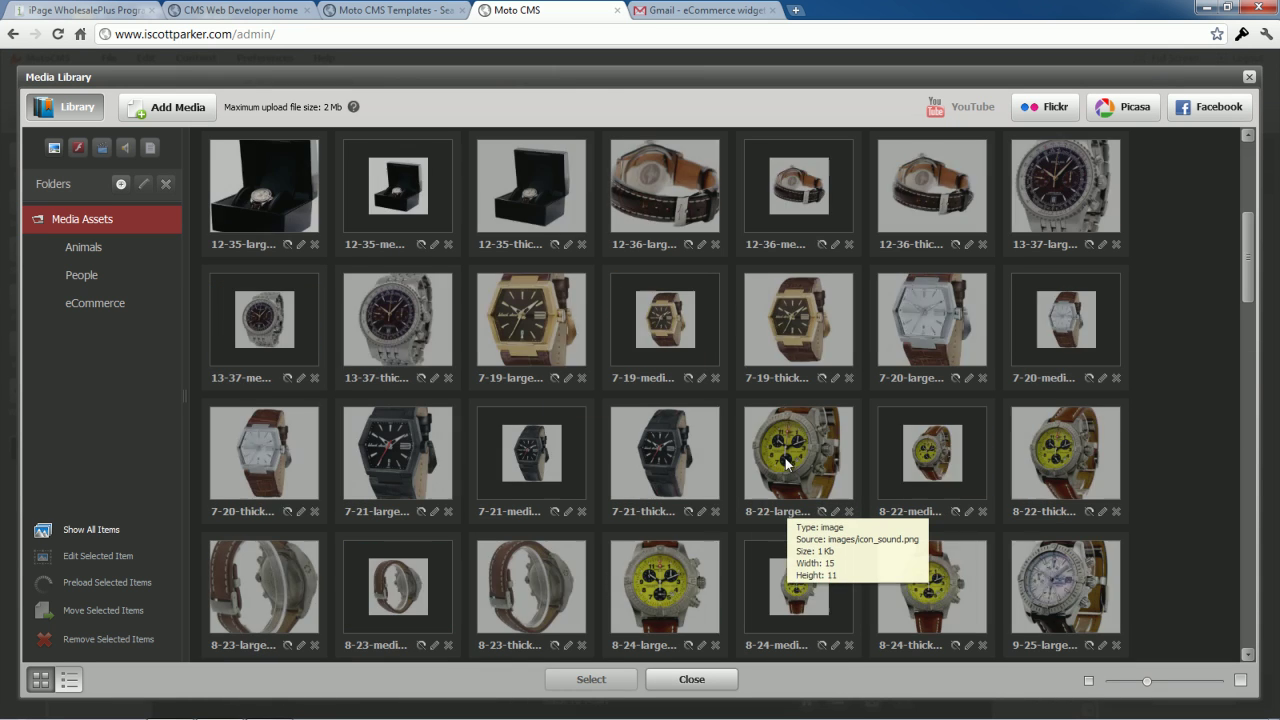
pyautogui.doubleClick(807, 461)
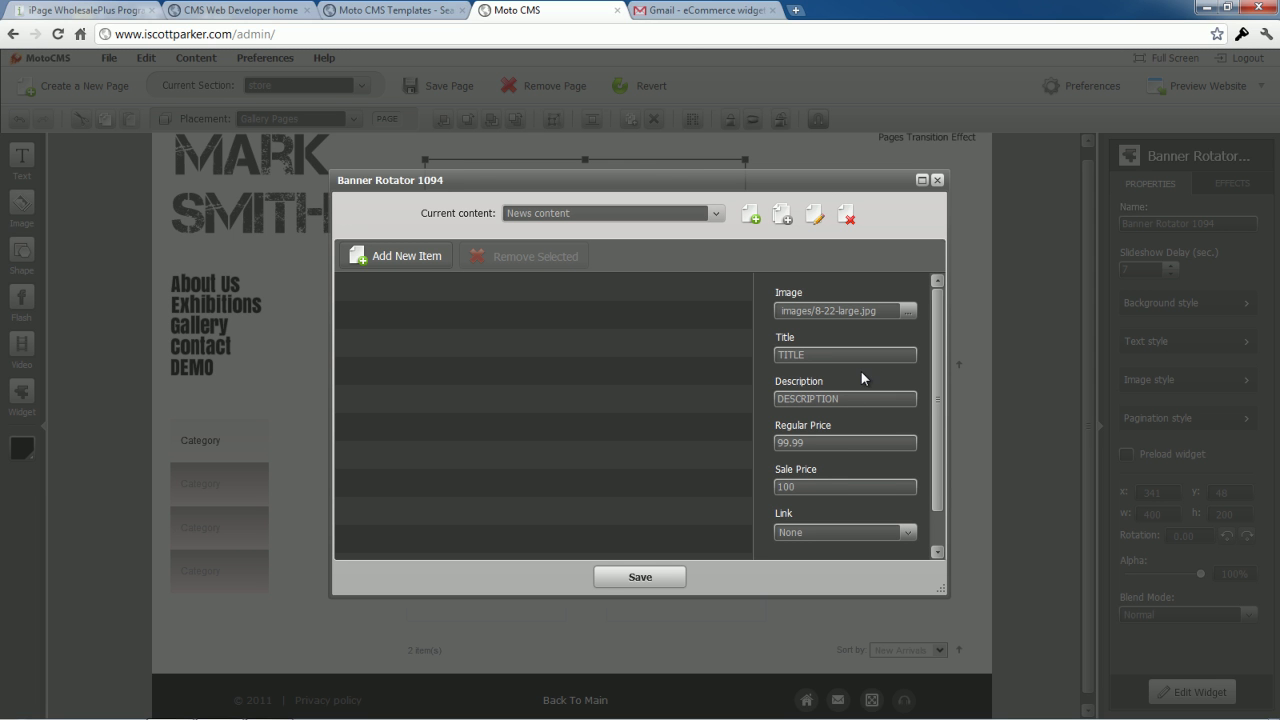
pyautogui.click(843, 490)
pyautogui.write('95')
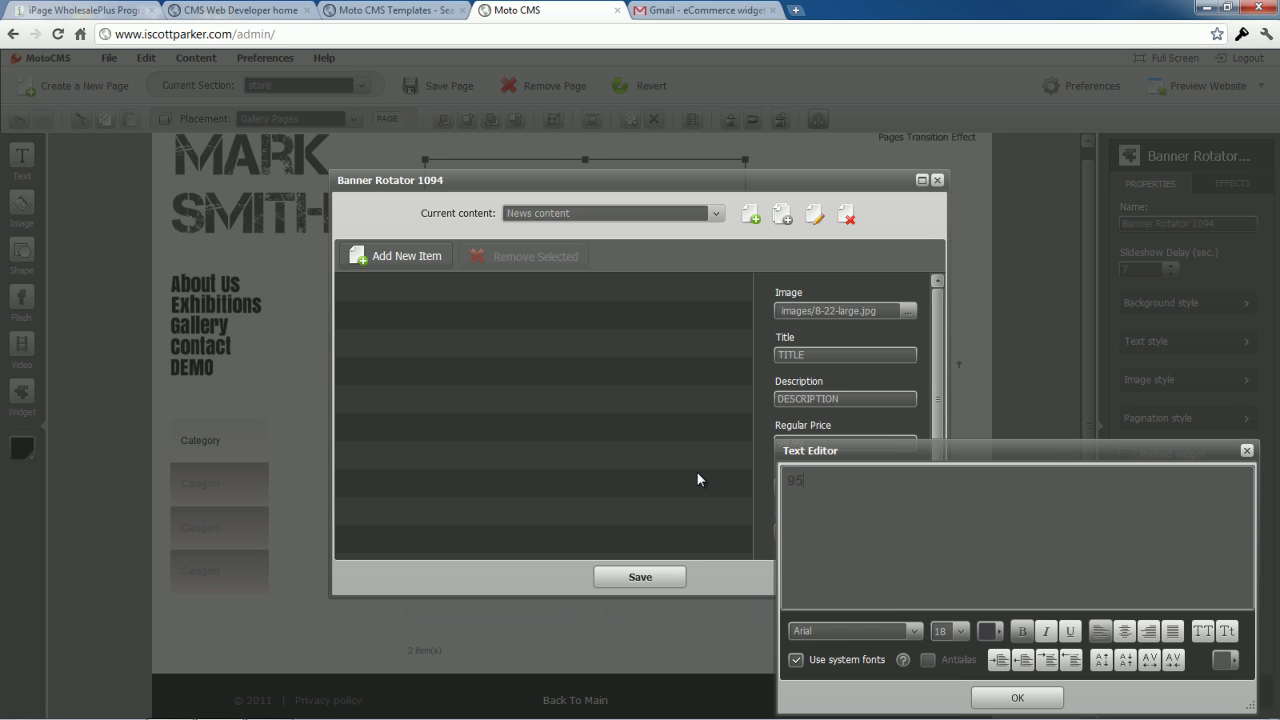
pyautogui.write('.88')
pyautogui.click(1040, 697)
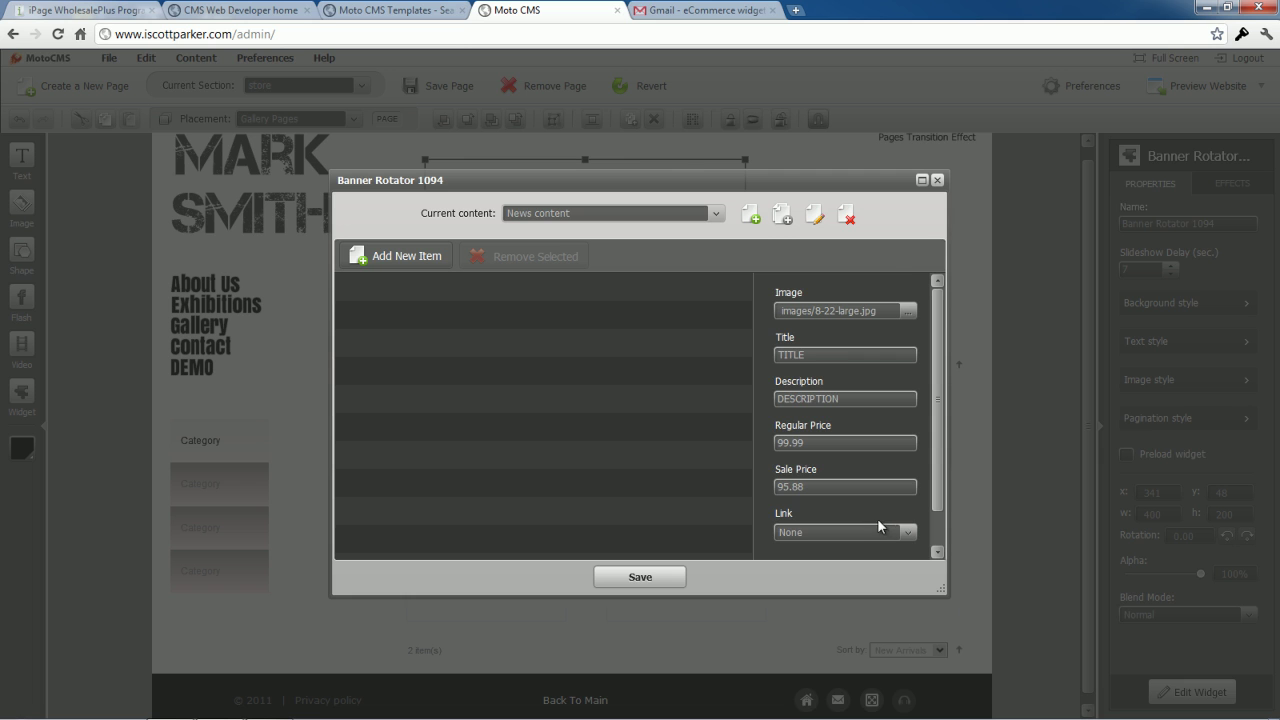
pyautogui.moveTo(941, 475); pyautogui.dragTo(938, 533)
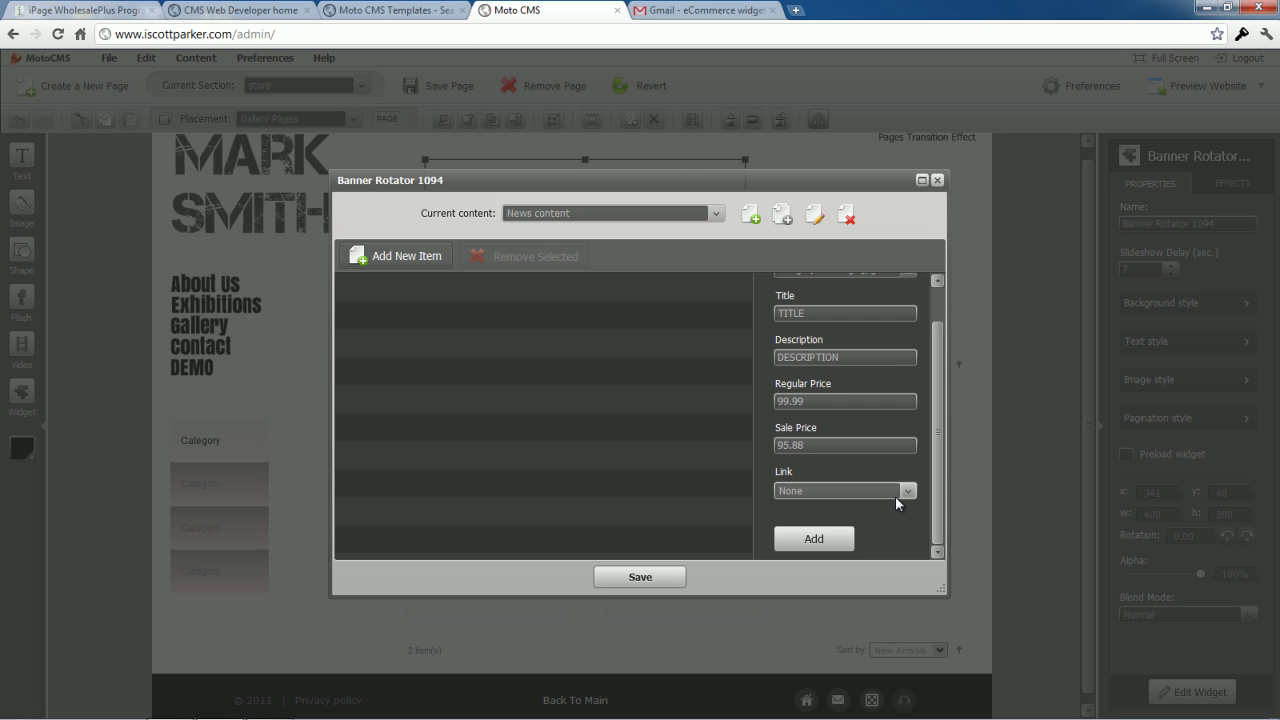
# Add the first item to the banner list and start a second item using 11-33-large.jpg
pyautogui.click(835, 545)
pyautogui.click(395, 256)
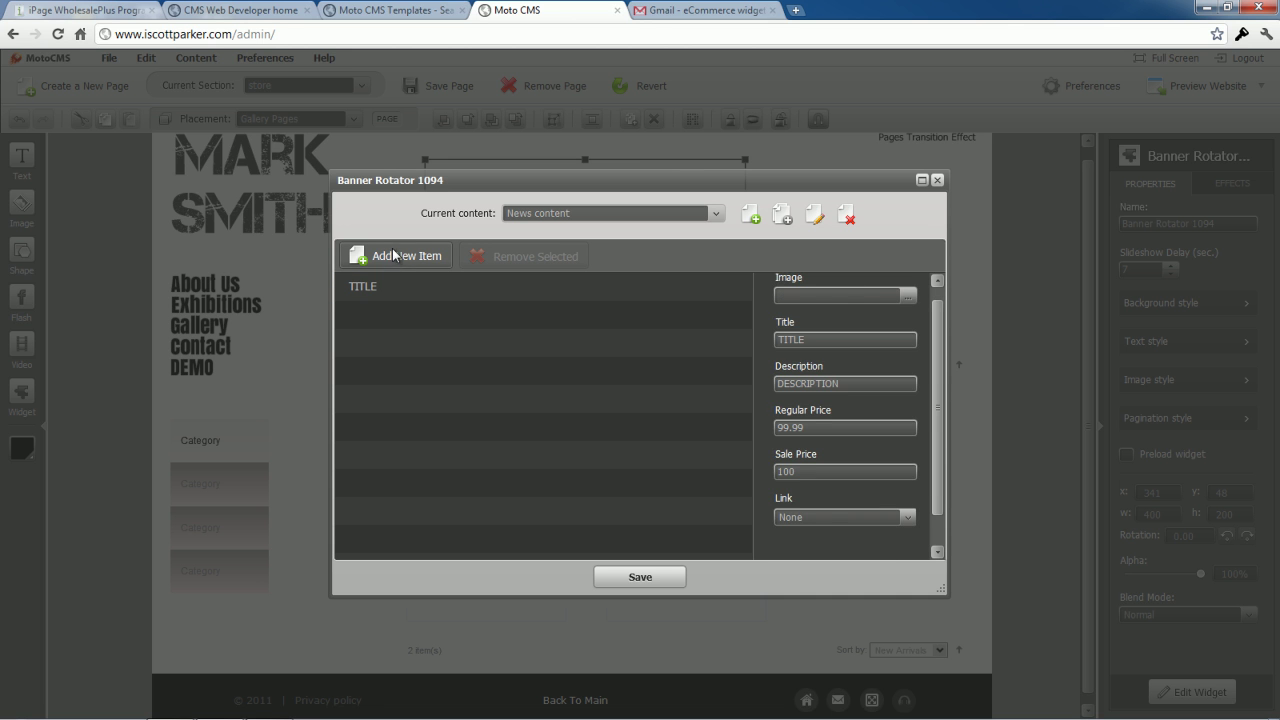
pyautogui.click(905, 297)
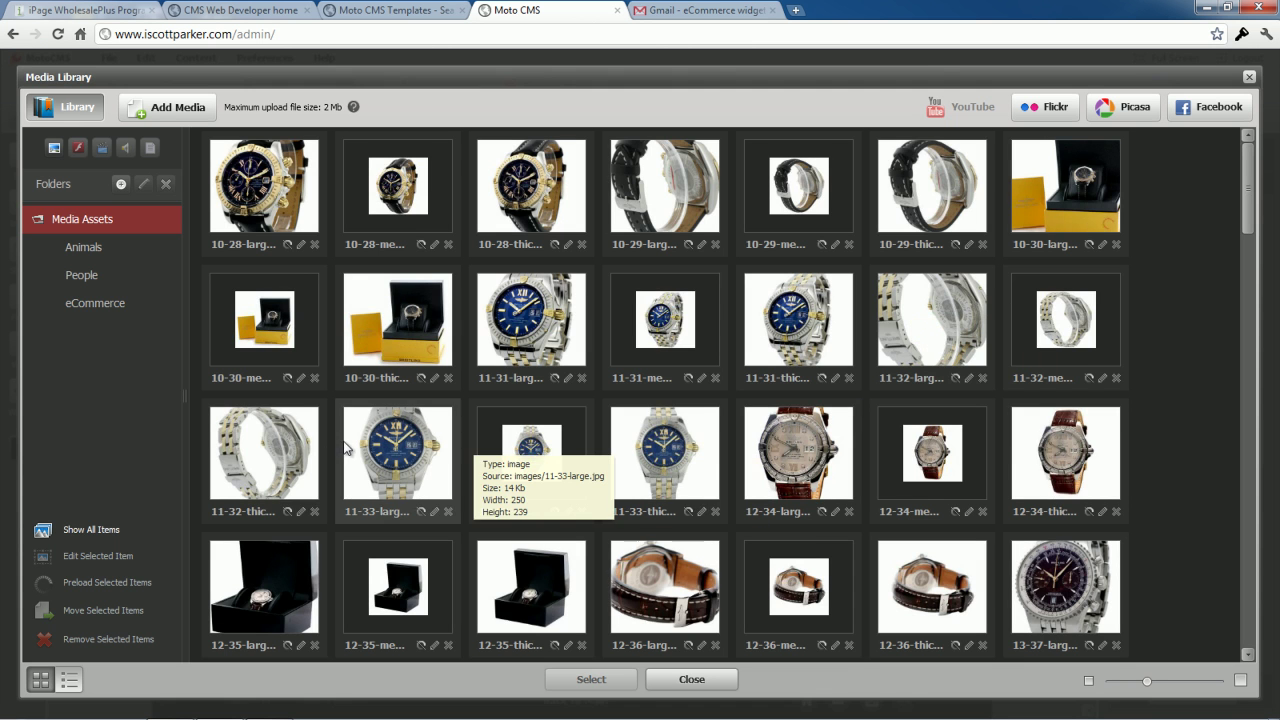
pyautogui.doubleClick(408, 470)
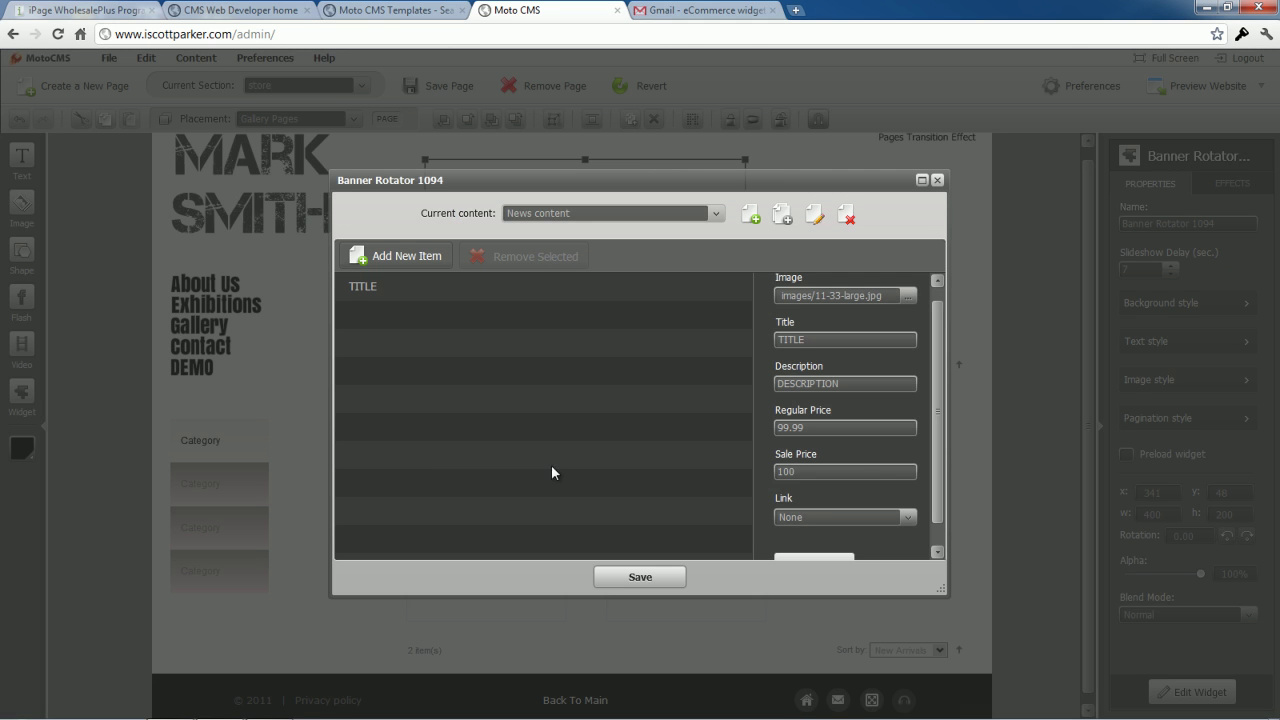
# Set the second item's sale price to 89.99, add it, and save the banner content
pyautogui.click(815, 486)
pyautogui.moveTo(842, 481); pyautogui.dragTo(741, 485)
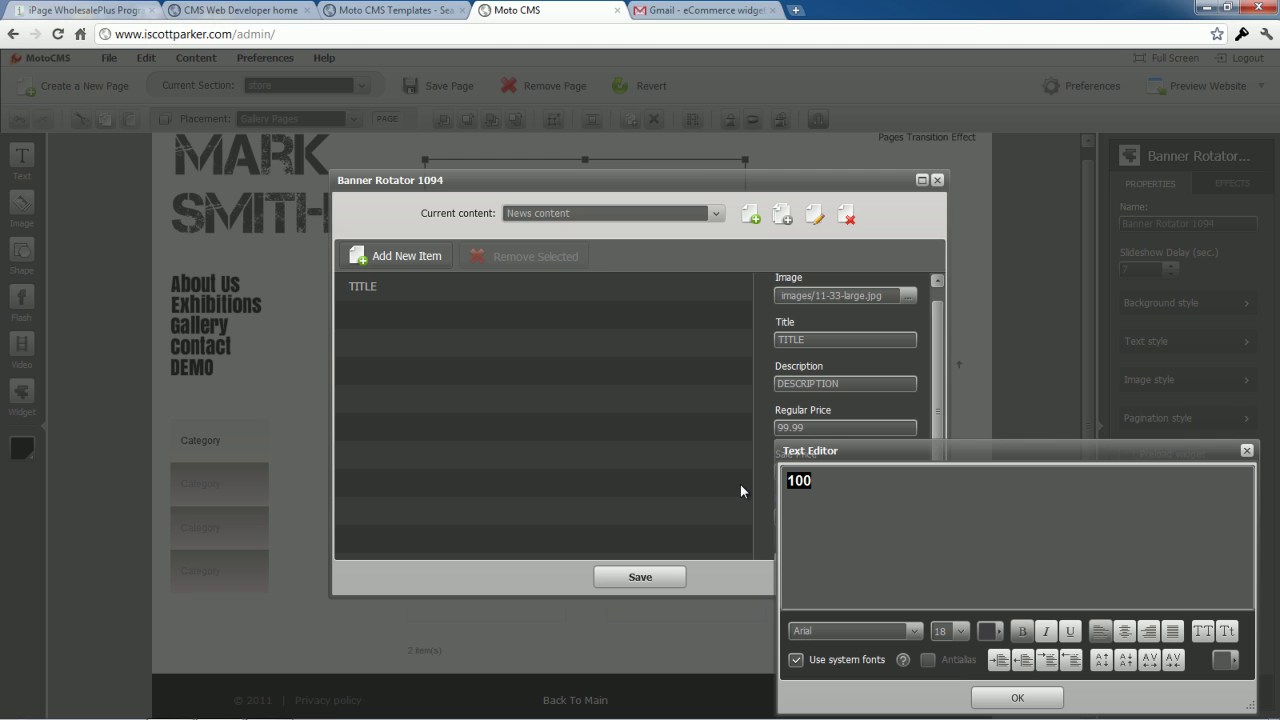
pyautogui.write('89.99')
pyautogui.click(1010, 695)
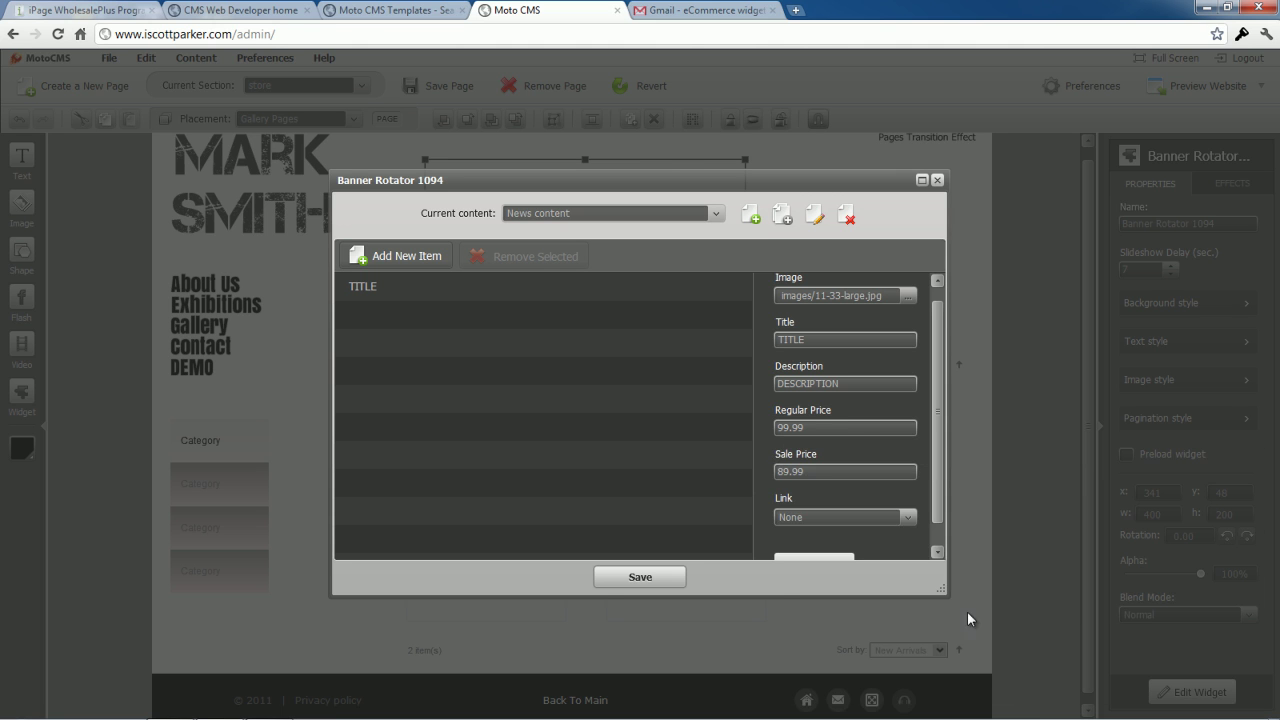
pyautogui.scroll(-1, 847, 558)
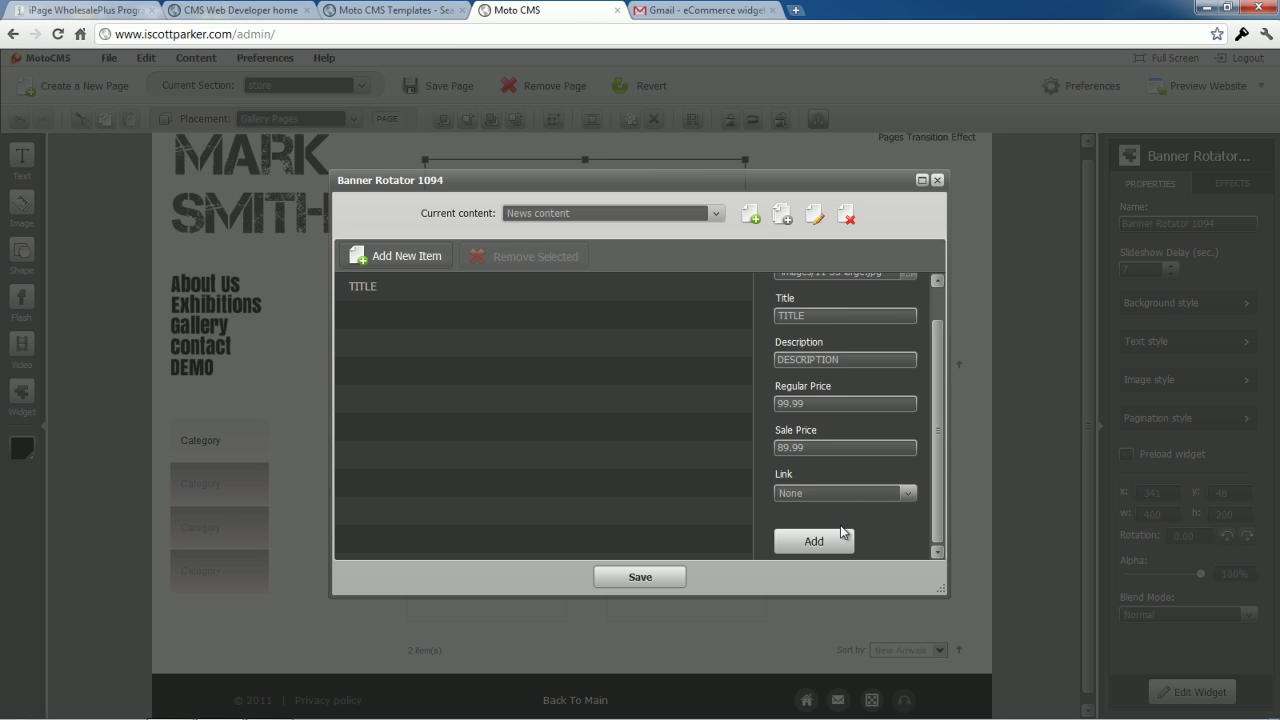
pyautogui.click(838, 540)
pyautogui.click(641, 580)
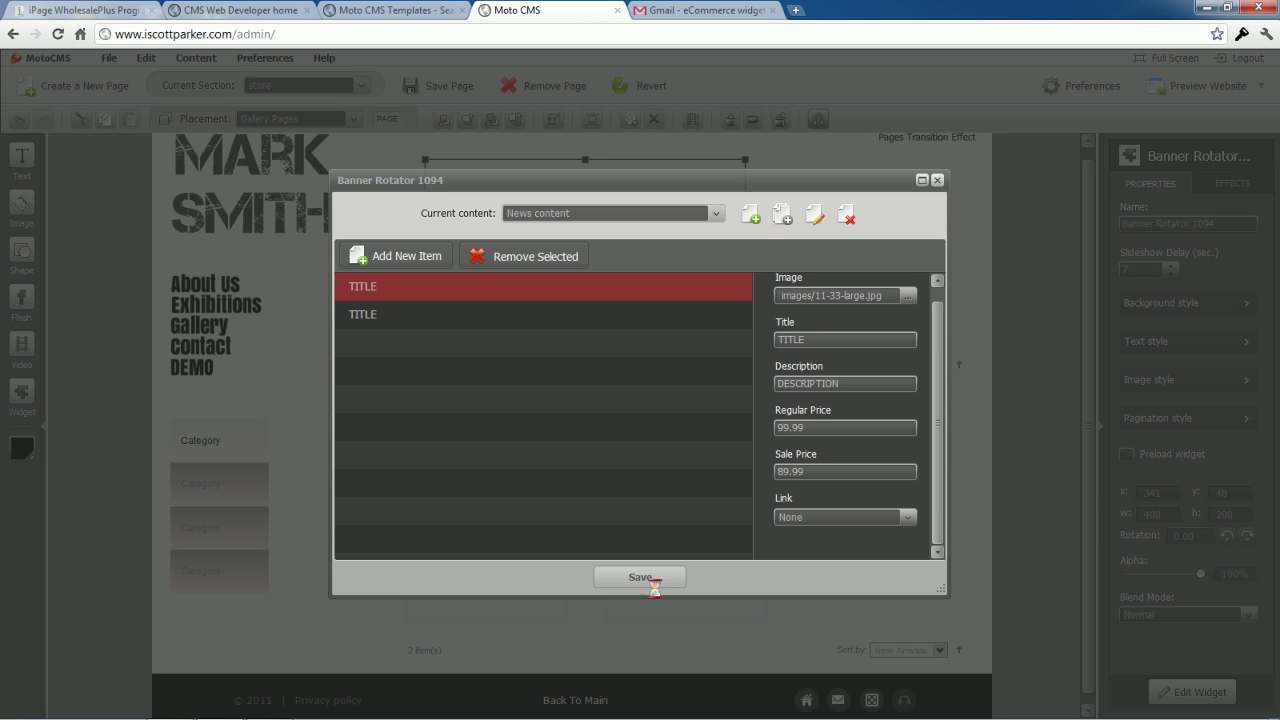
# Close the Banner Rotator editor and shift the watch banner slightly up and left
pyautogui.click(940, 182)
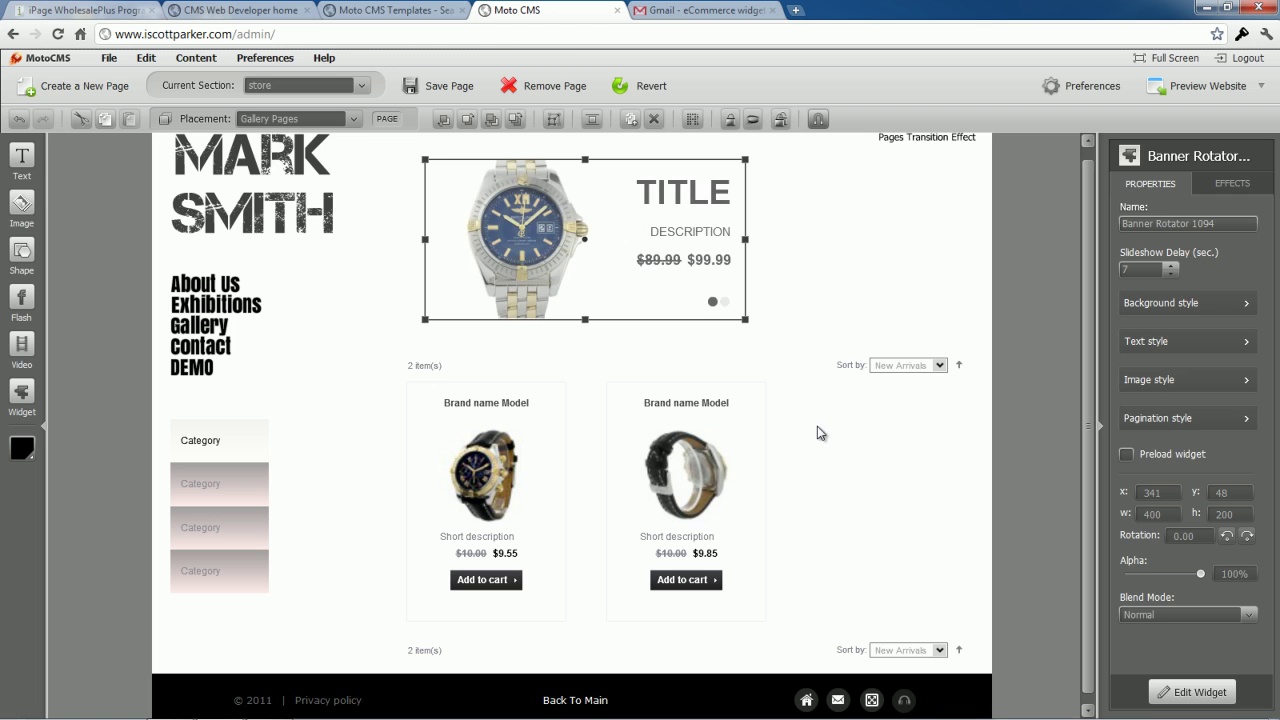
pyautogui.moveTo(549, 241); pyautogui.dragTo(542, 219)
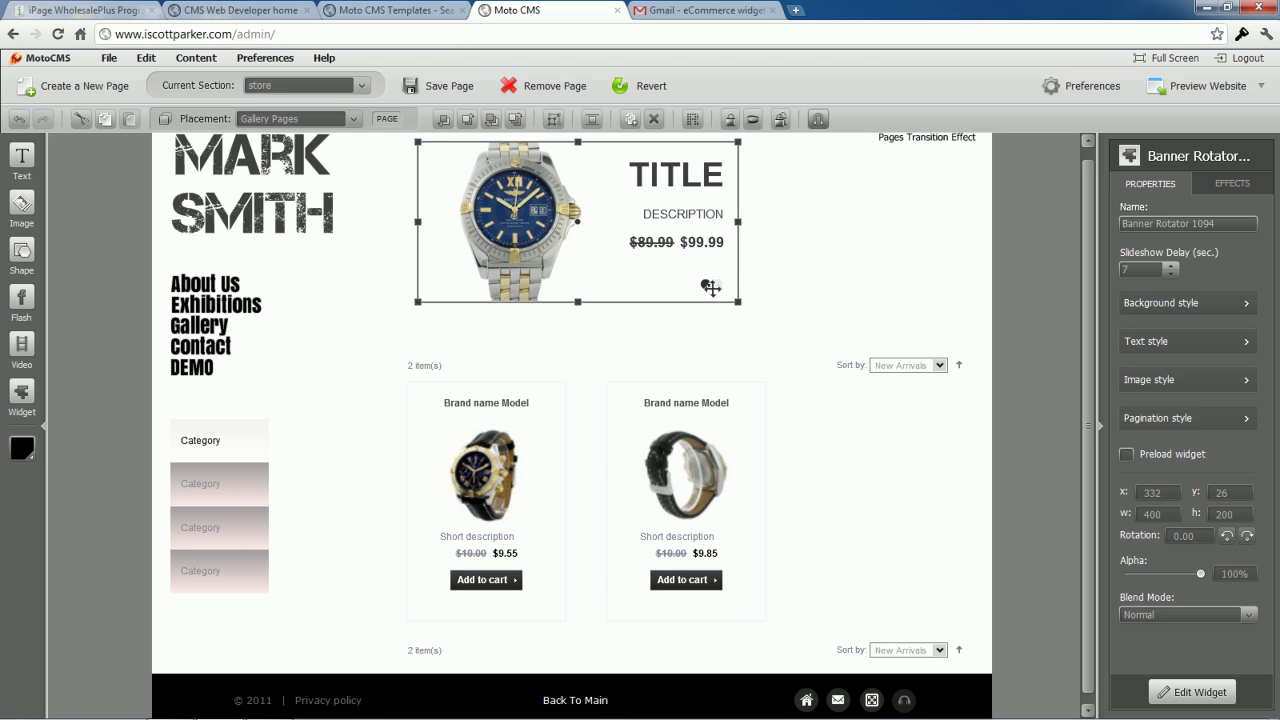
pyautogui.moveTo(548, 230); pyautogui.dragTo(540, 230)
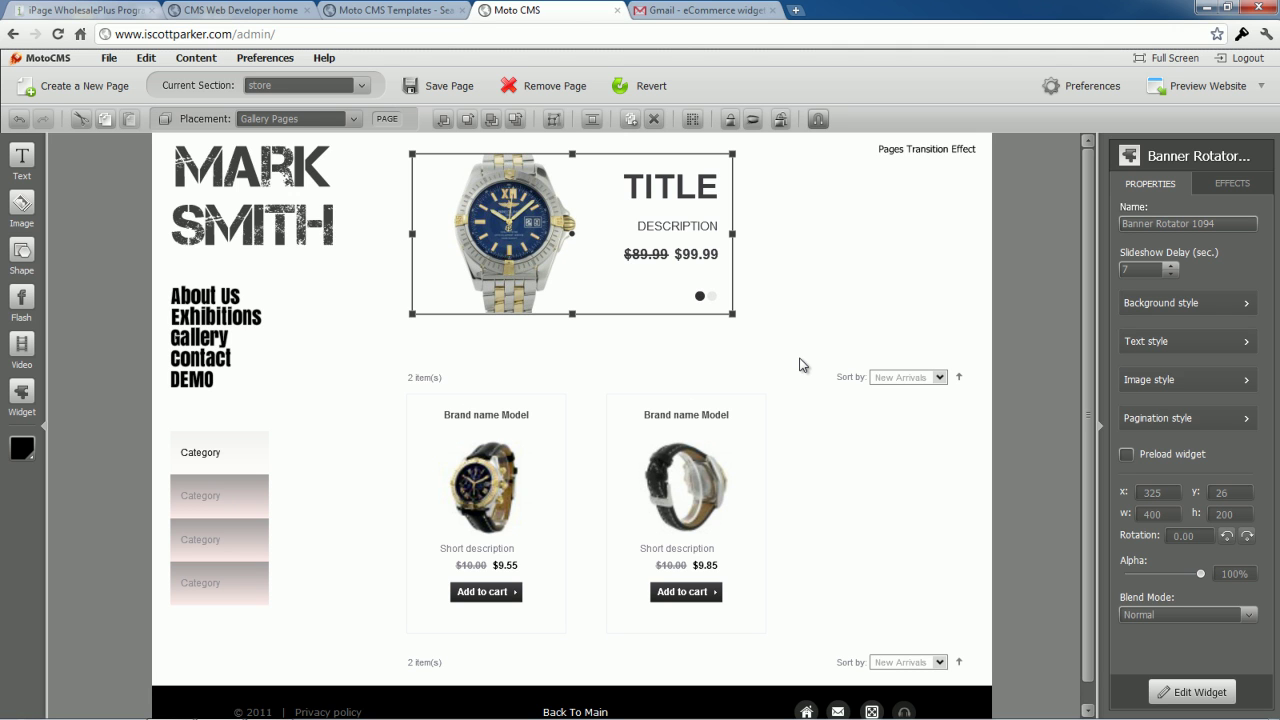
# Insert an E-Commerce Shopping Cart widget onto the store page
pyautogui.click(24, 398)
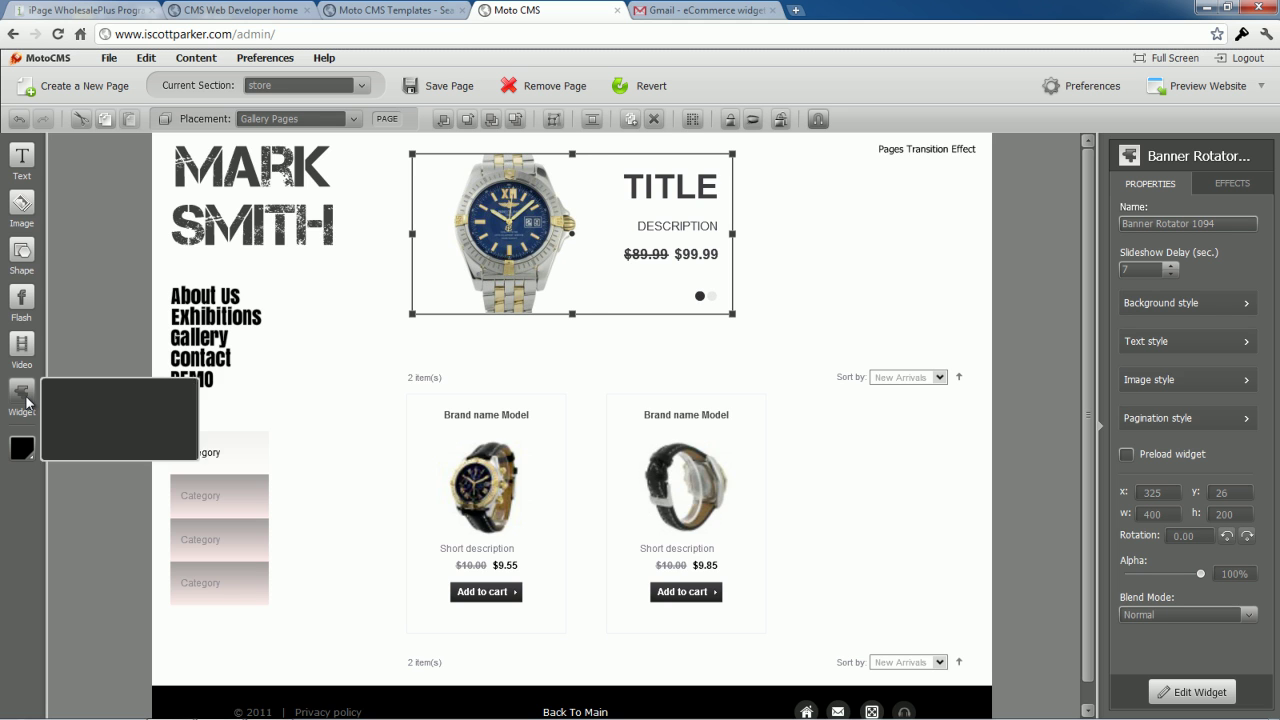
pyautogui.click(89, 440)
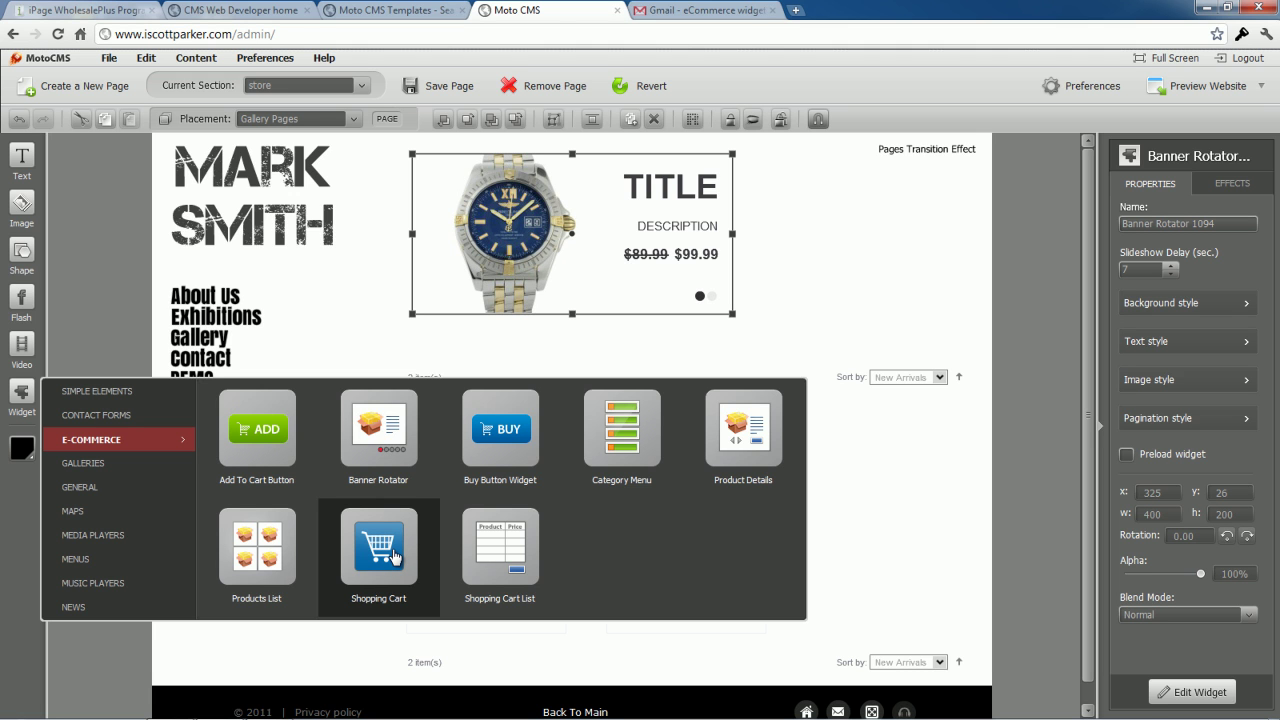
pyautogui.click(379, 546)
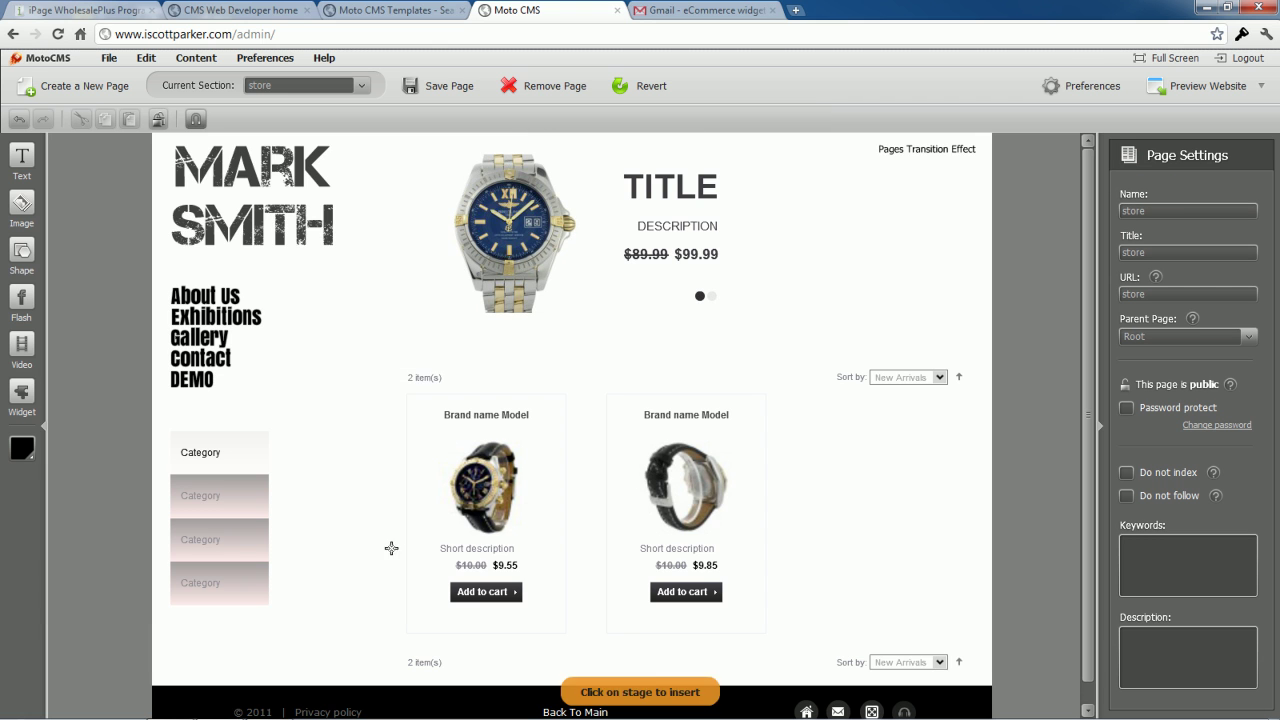
pyautogui.click(177, 263)
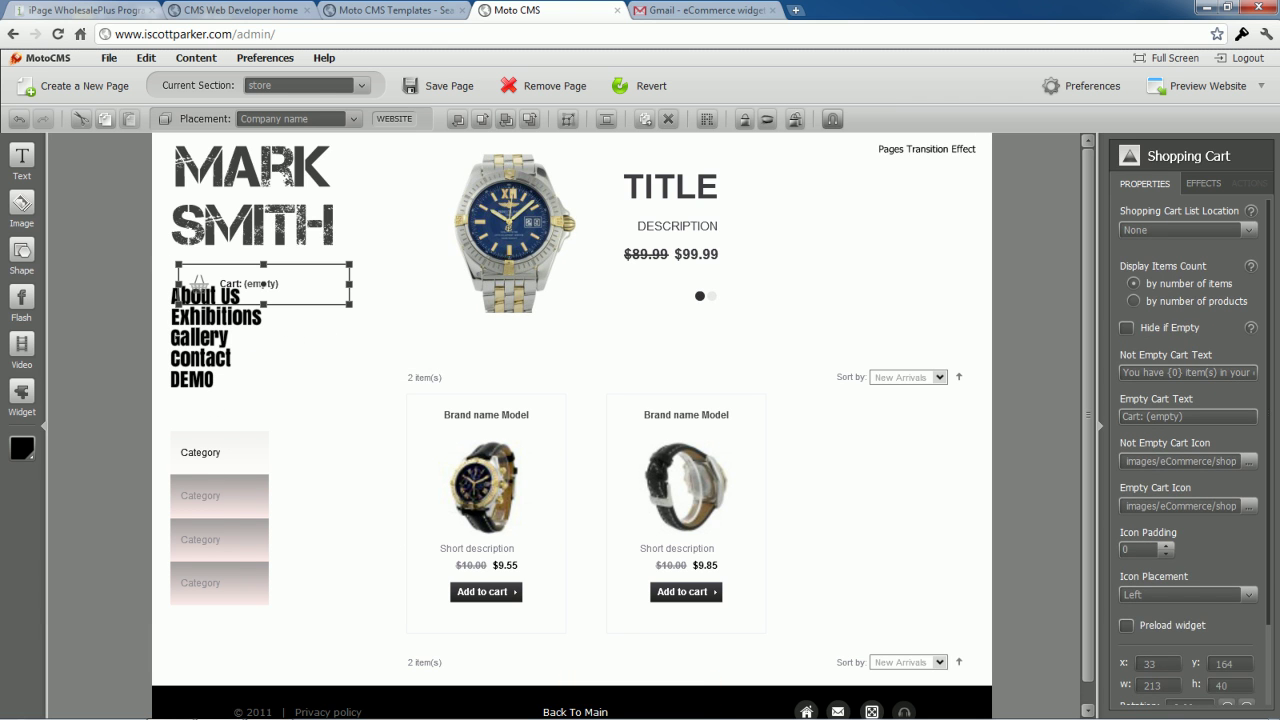
# Move the main menu down and position the cart just under the MARK SMITH heading
pyautogui.click(203, 478)
pyautogui.click(196, 357)
pyautogui.moveTo(200, 357); pyautogui.dragTo(205, 368)
pyautogui.click(233, 288)
pyautogui.moveTo(233, 288); pyautogui.dragTo(212, 278)
pyautogui.click(318, 357)
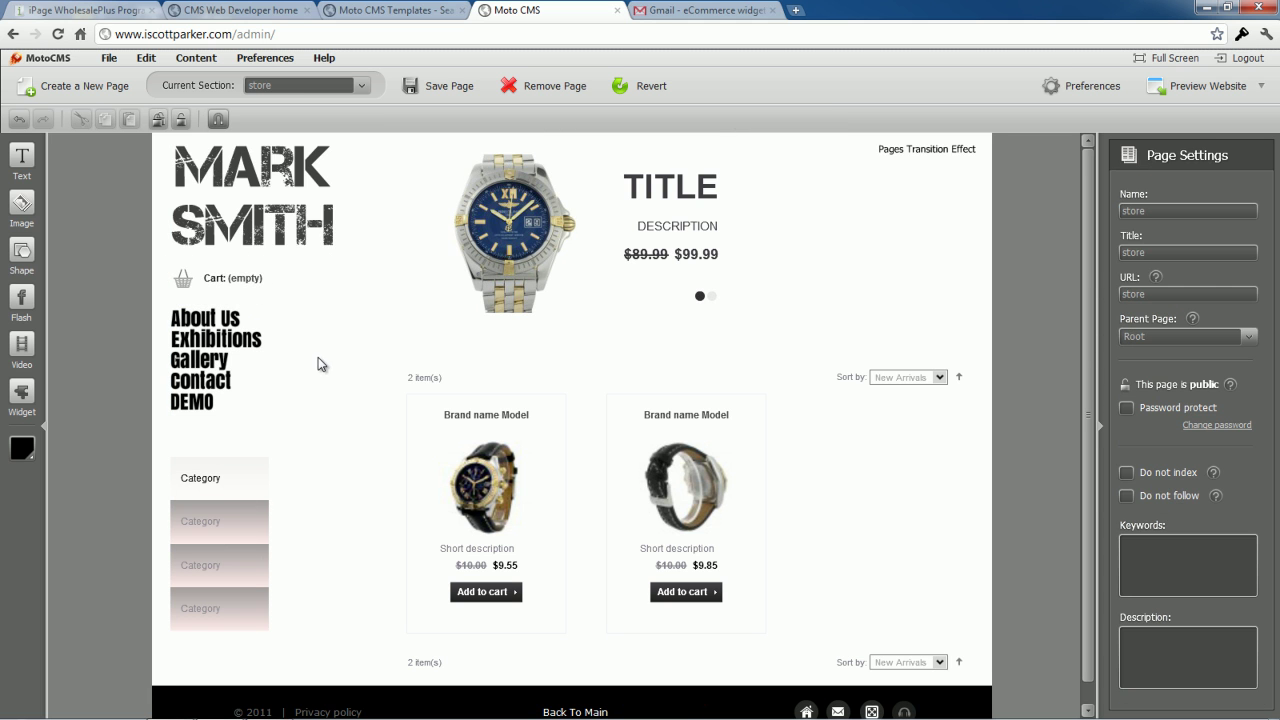
# Insert a Product Details LightBox widget and position it at the top right beside the banner
pyautogui.click(27, 398)
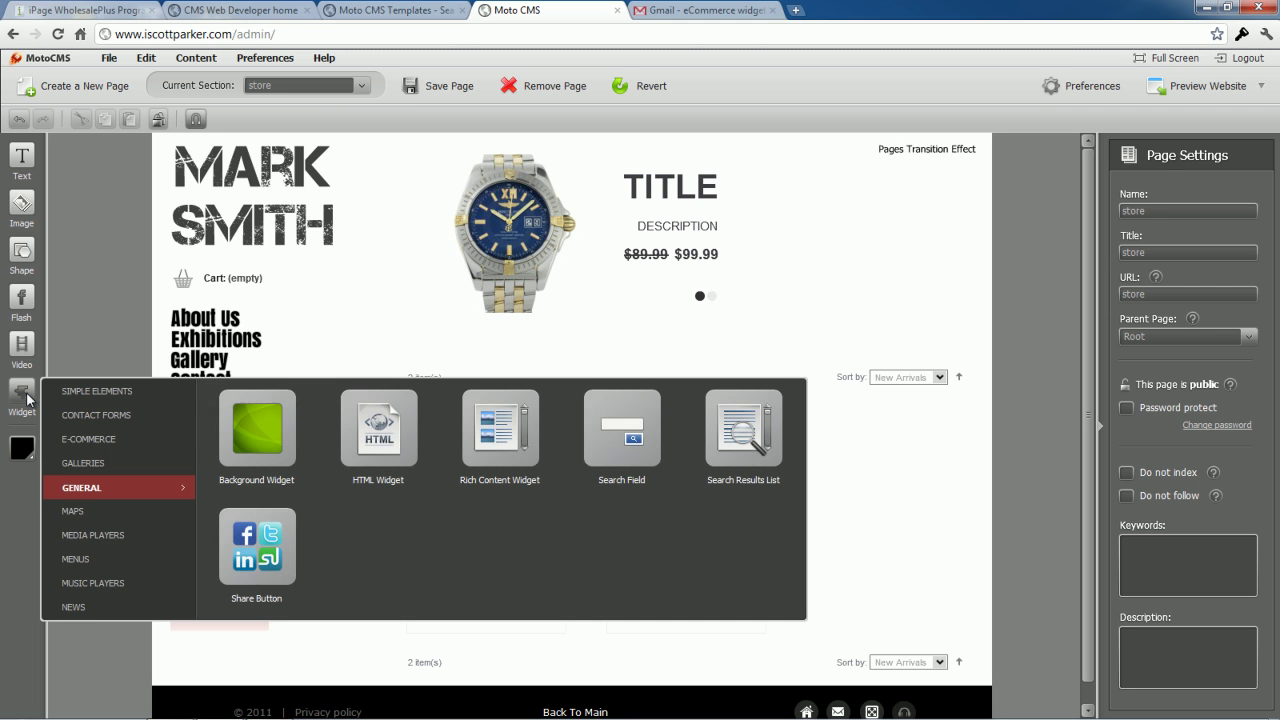
pyautogui.click(70, 441)
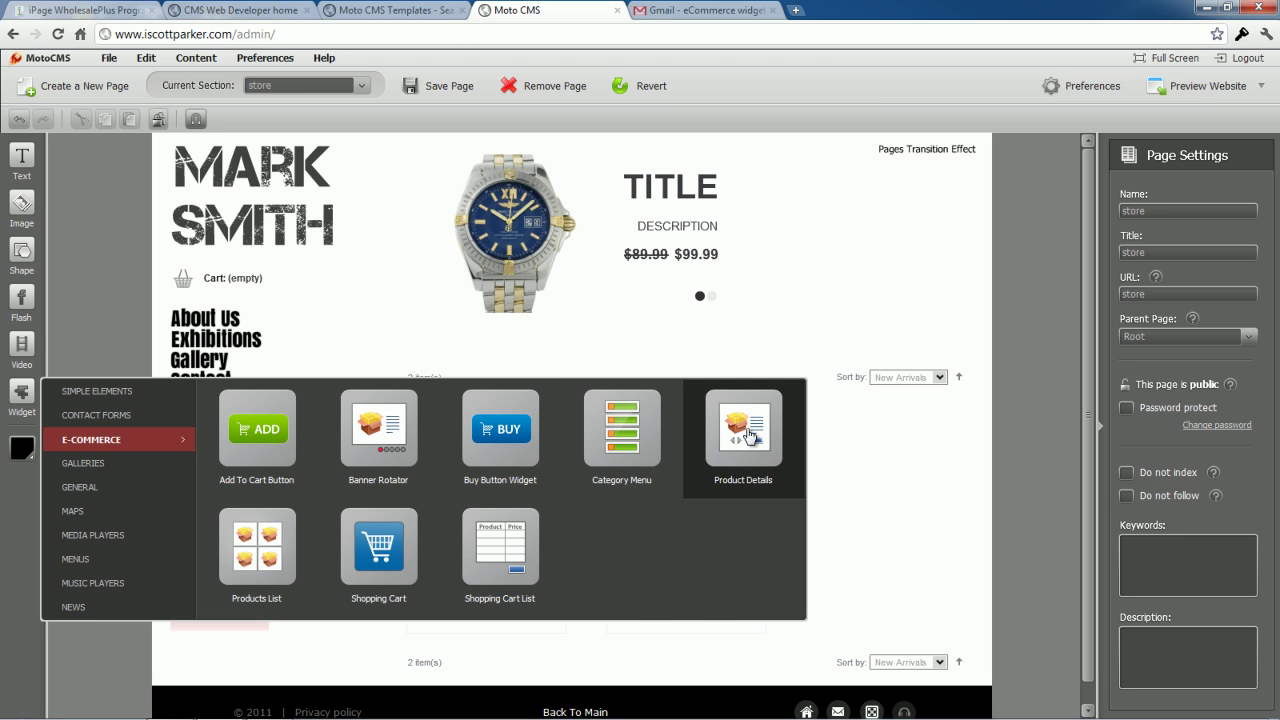
pyautogui.click(748, 434)
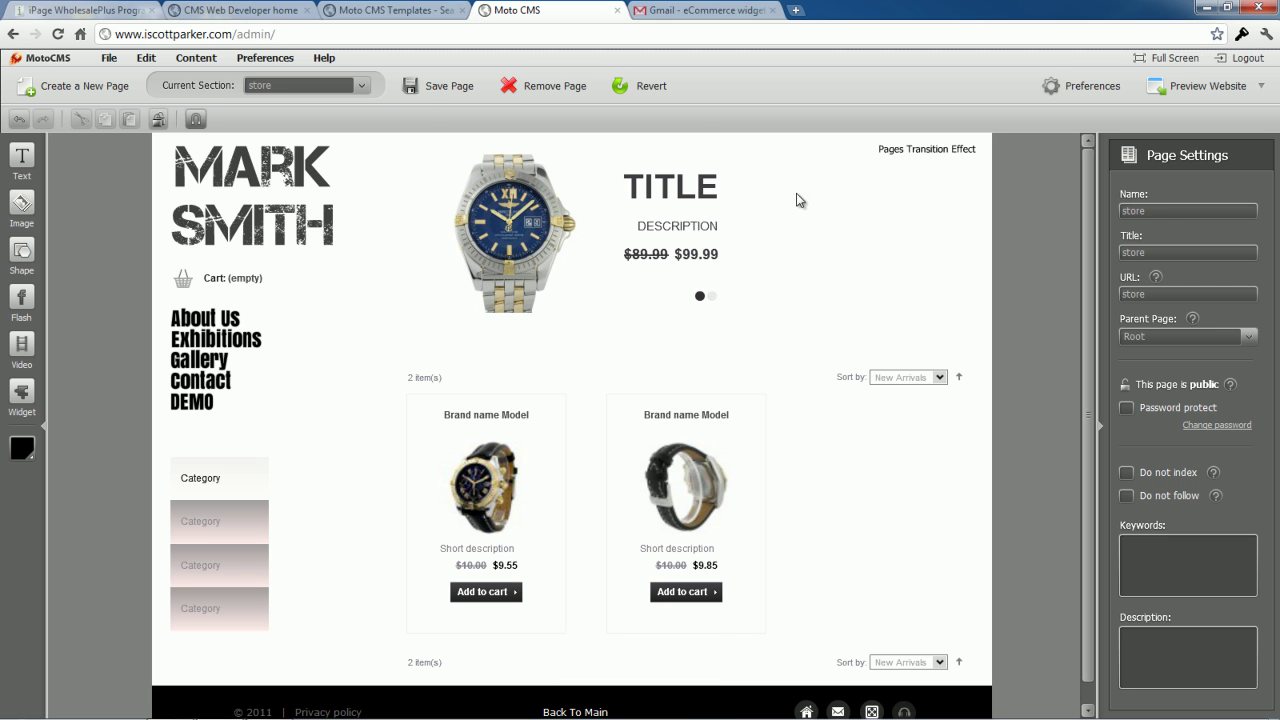
pyautogui.click(795, 229)
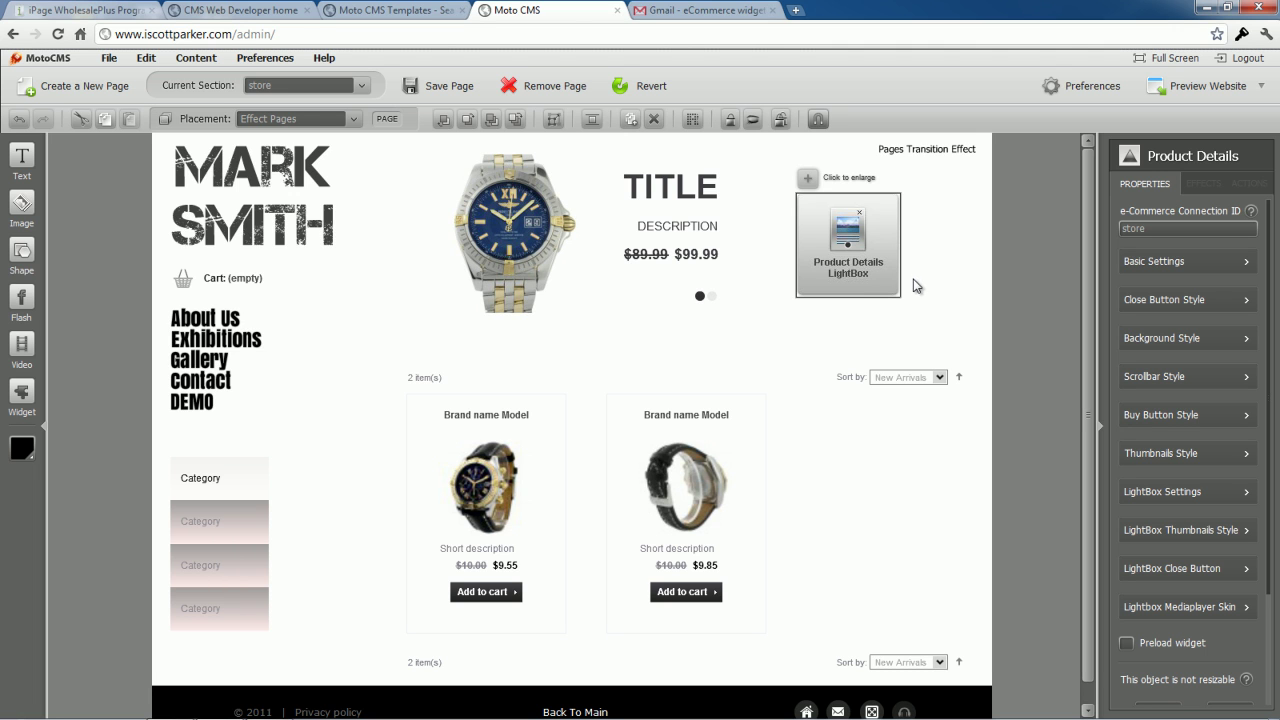
pyautogui.moveTo(856, 243)
pyautogui.mouseDown()
pyautogui.moveTo(880, 246)
pyautogui.moveTo(863, 255)
pyautogui.mouseUp()
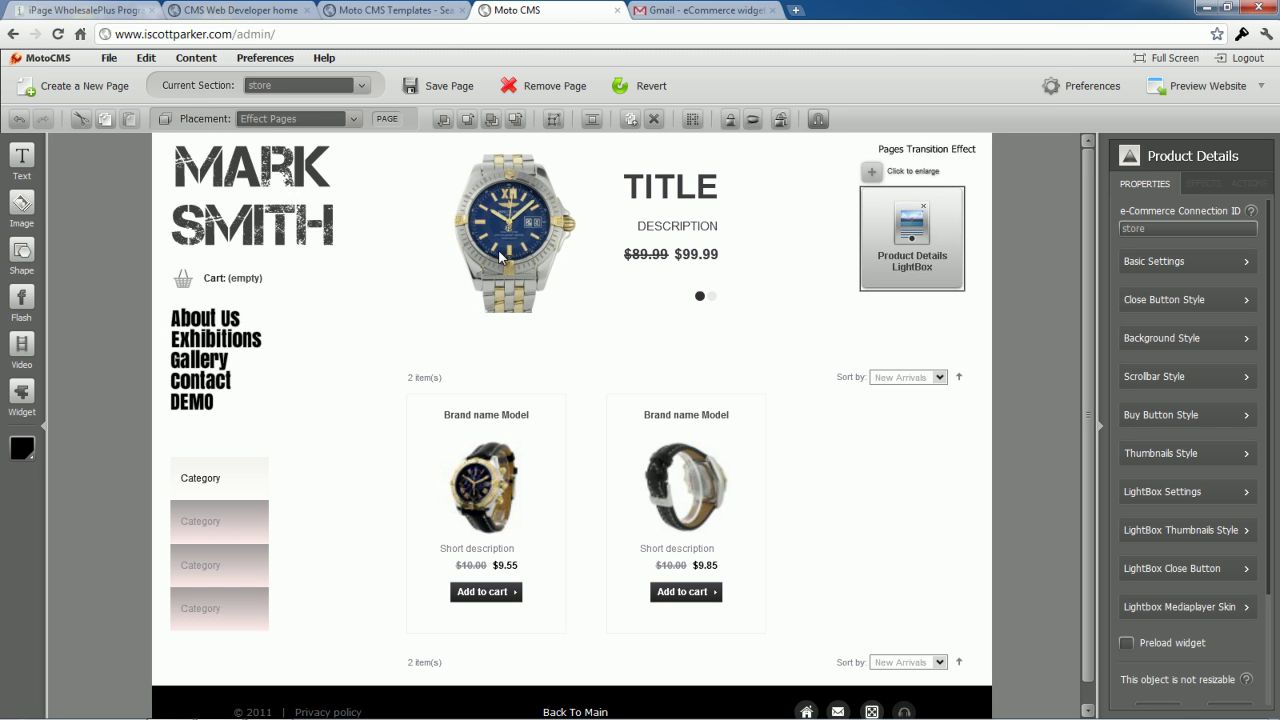
# Set the lightbox placement, and limit the banner and Products List to Content
pyautogui.click(287, 119)
pyautogui.click(290, 297)
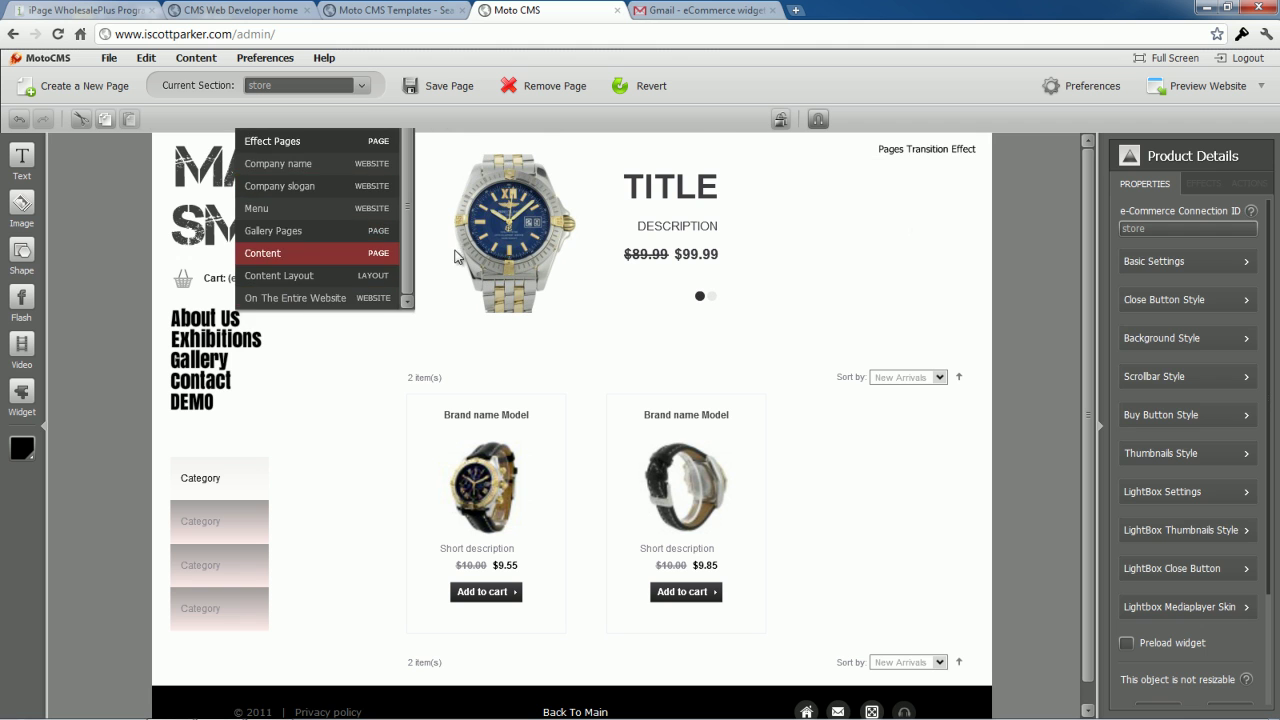
pyautogui.click(435, 180)
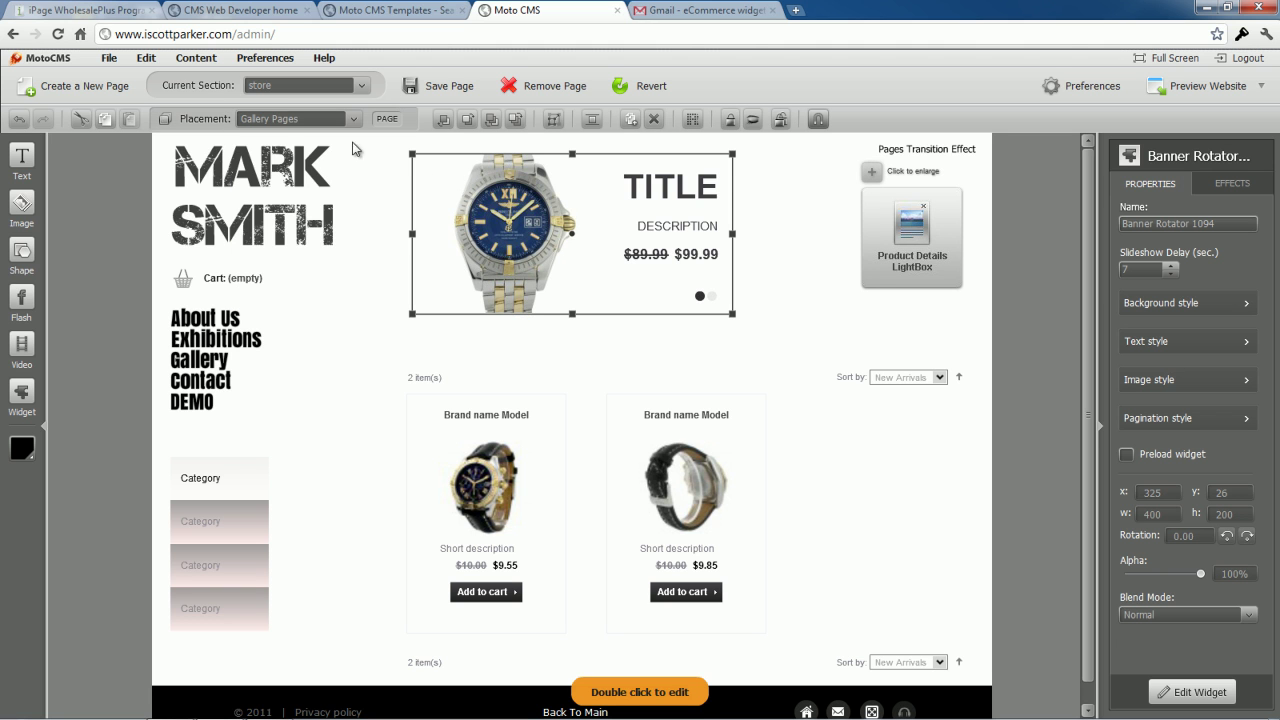
pyautogui.click(298, 119)
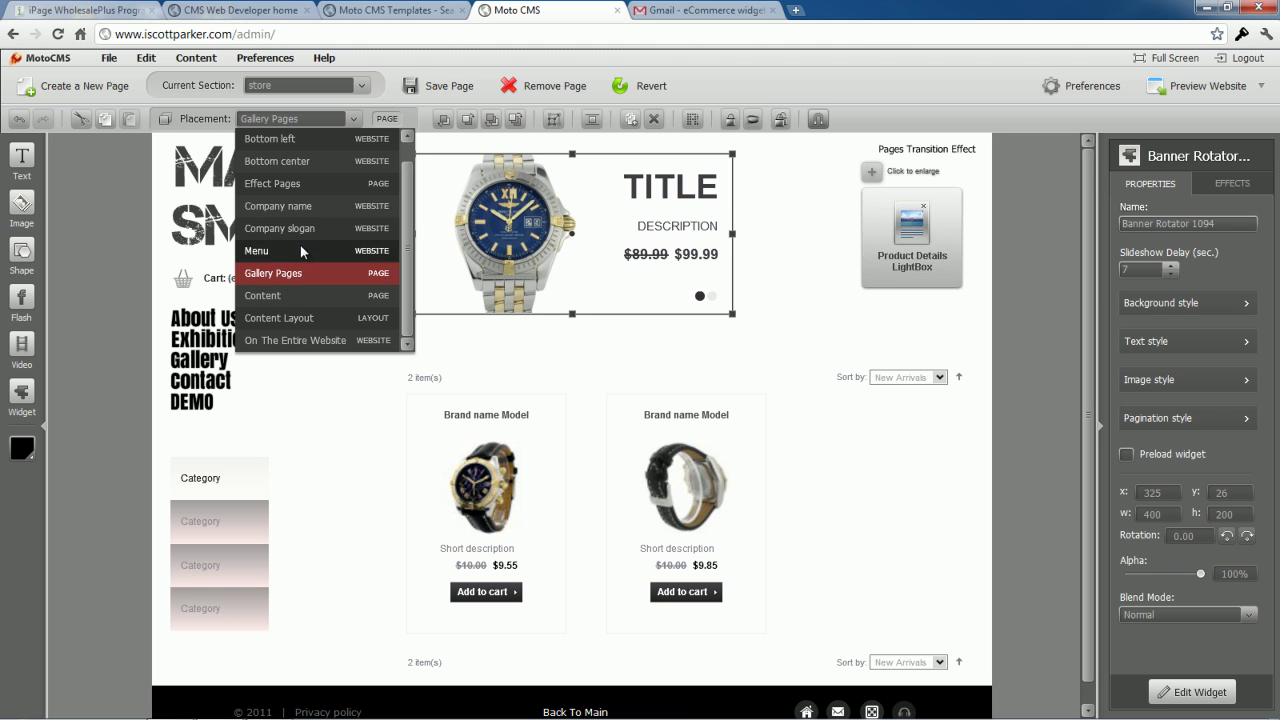
pyautogui.click(279, 296)
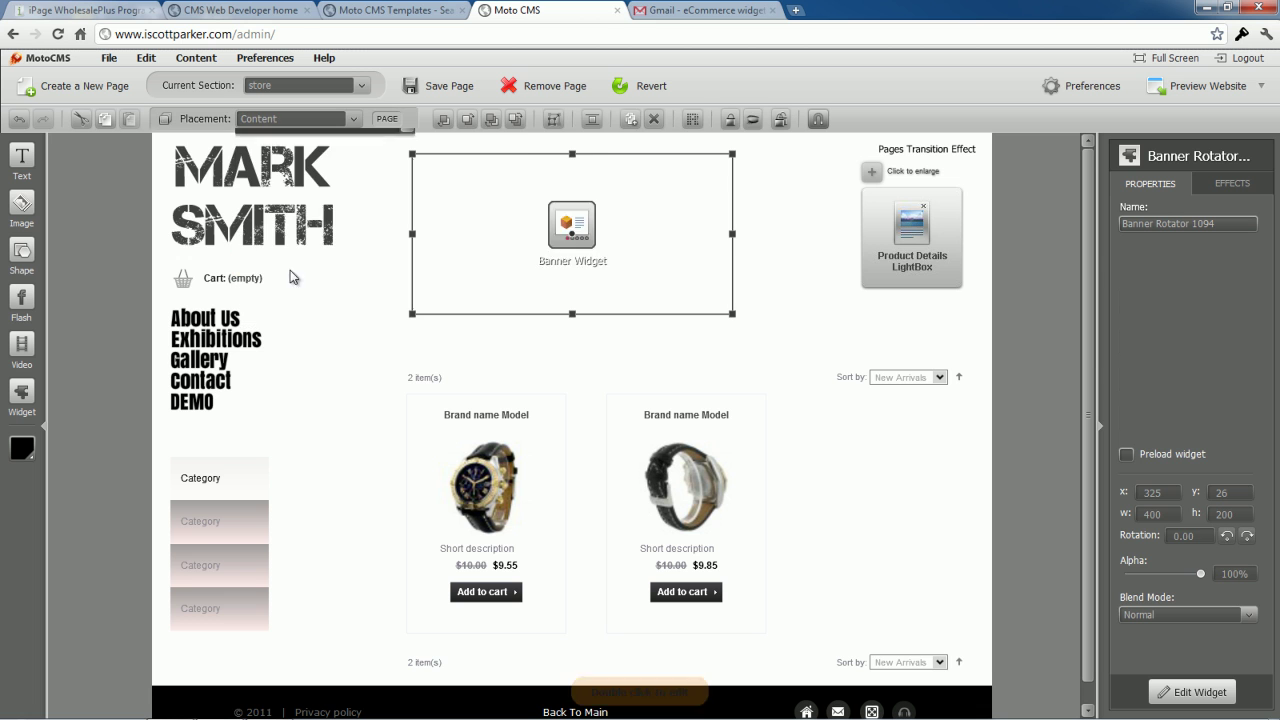
pyautogui.click(478, 508)
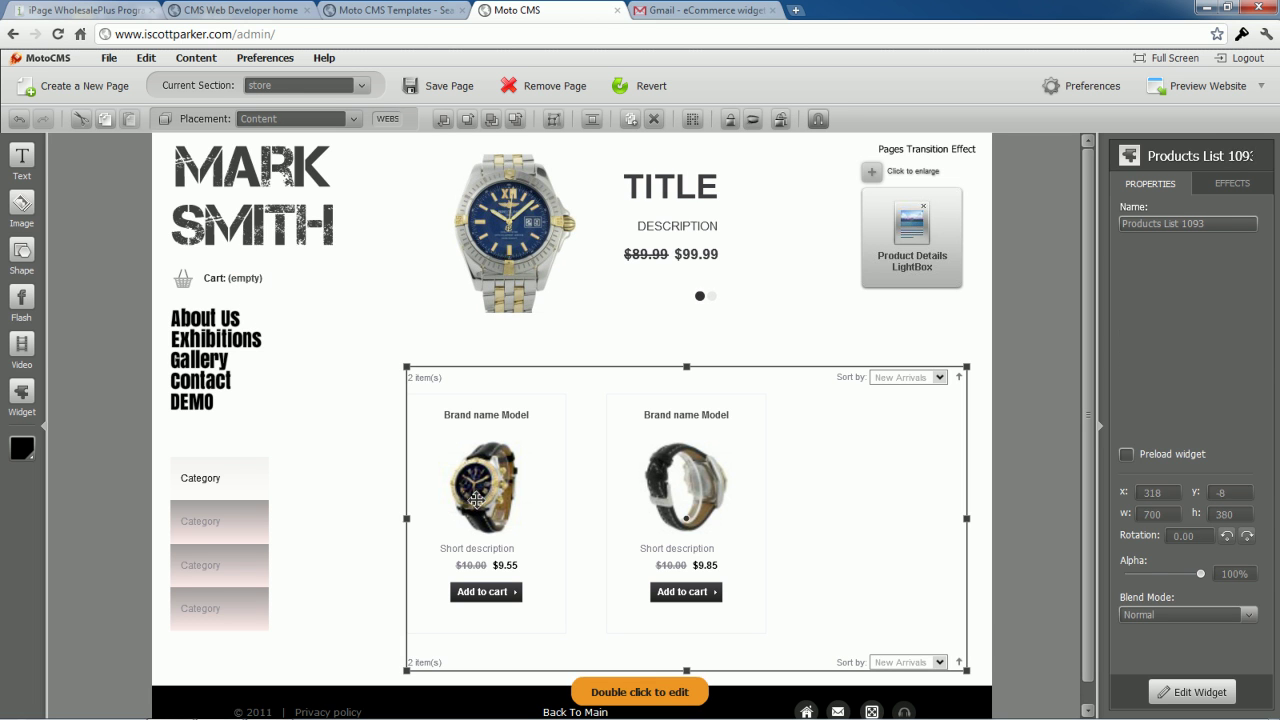
pyautogui.click(309, 121)
pyautogui.click(290, 296)
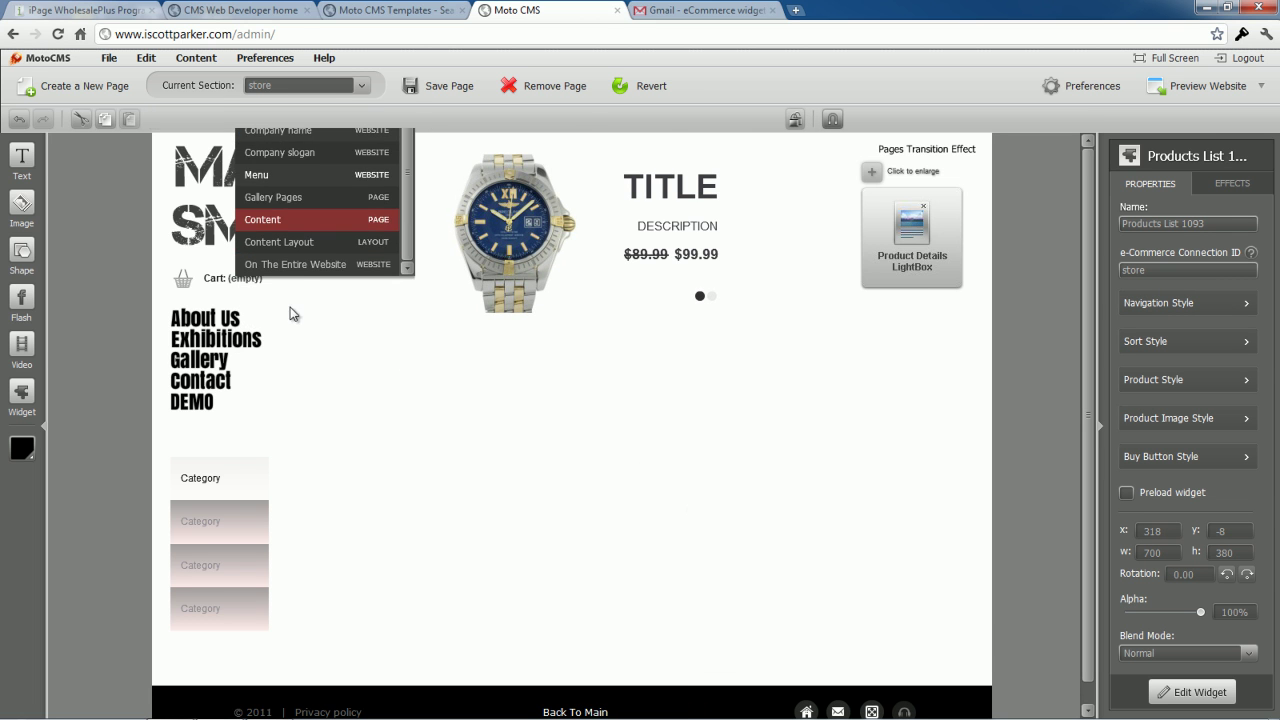
# Show the Category Menu and Shopping Cart On The Entire Website, then save the page
pyautogui.click(193, 522)
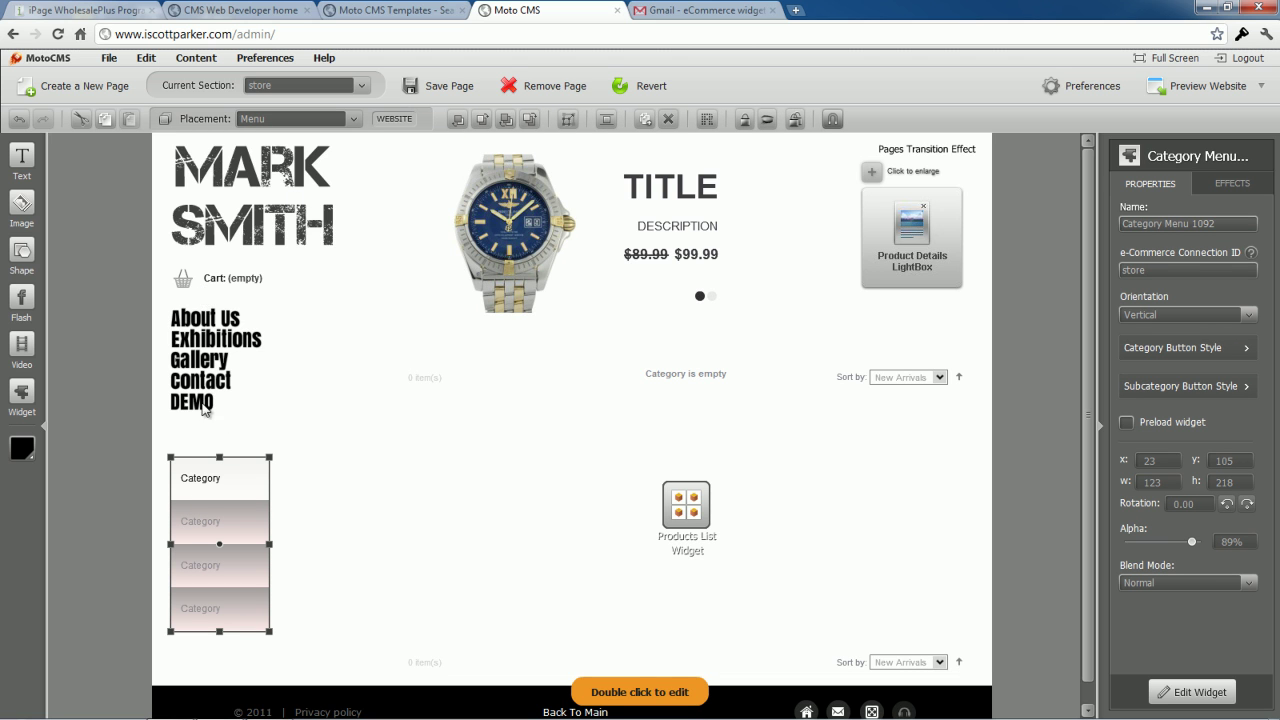
pyautogui.click(353, 124)
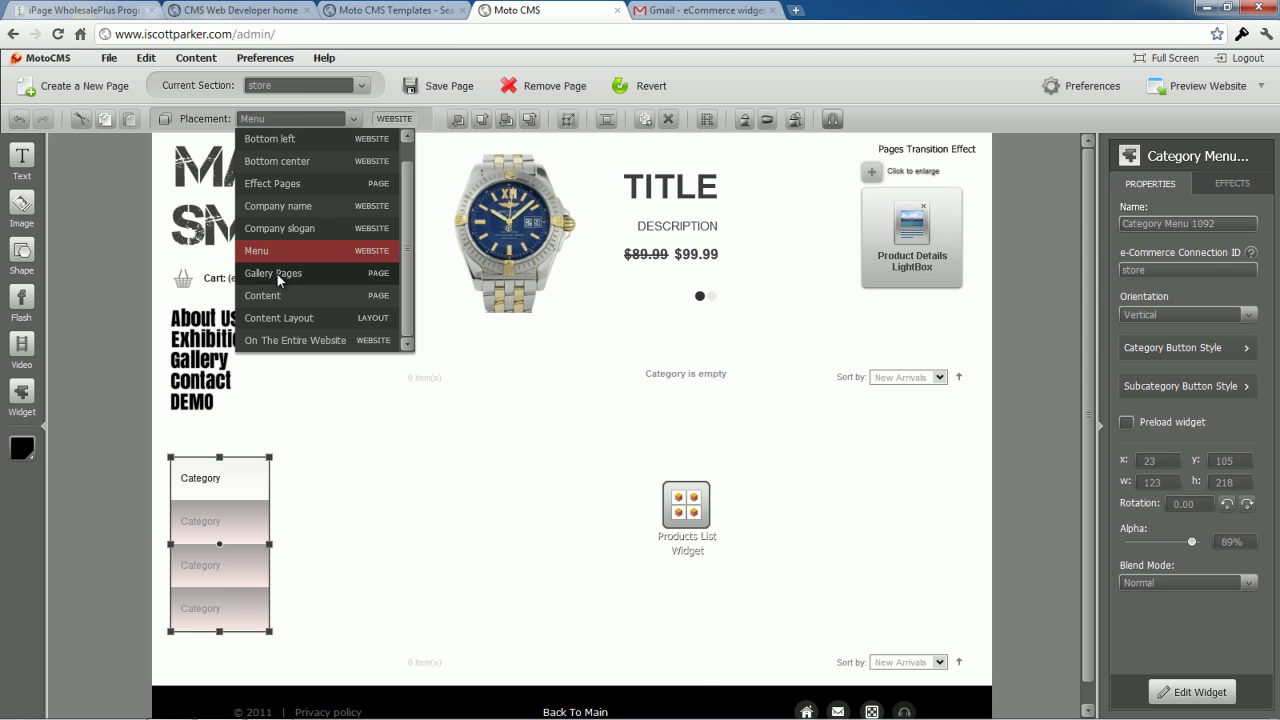
pyautogui.click(265, 296)
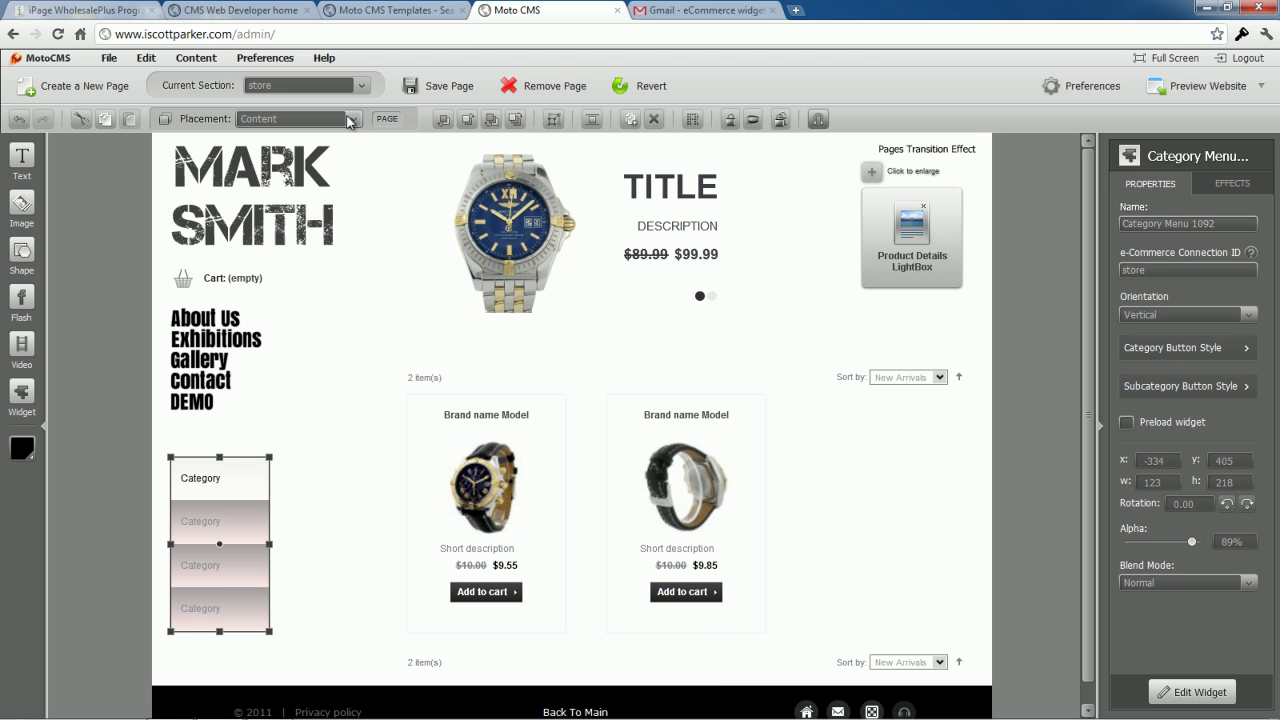
pyautogui.click(350, 121)
pyautogui.click(326, 341)
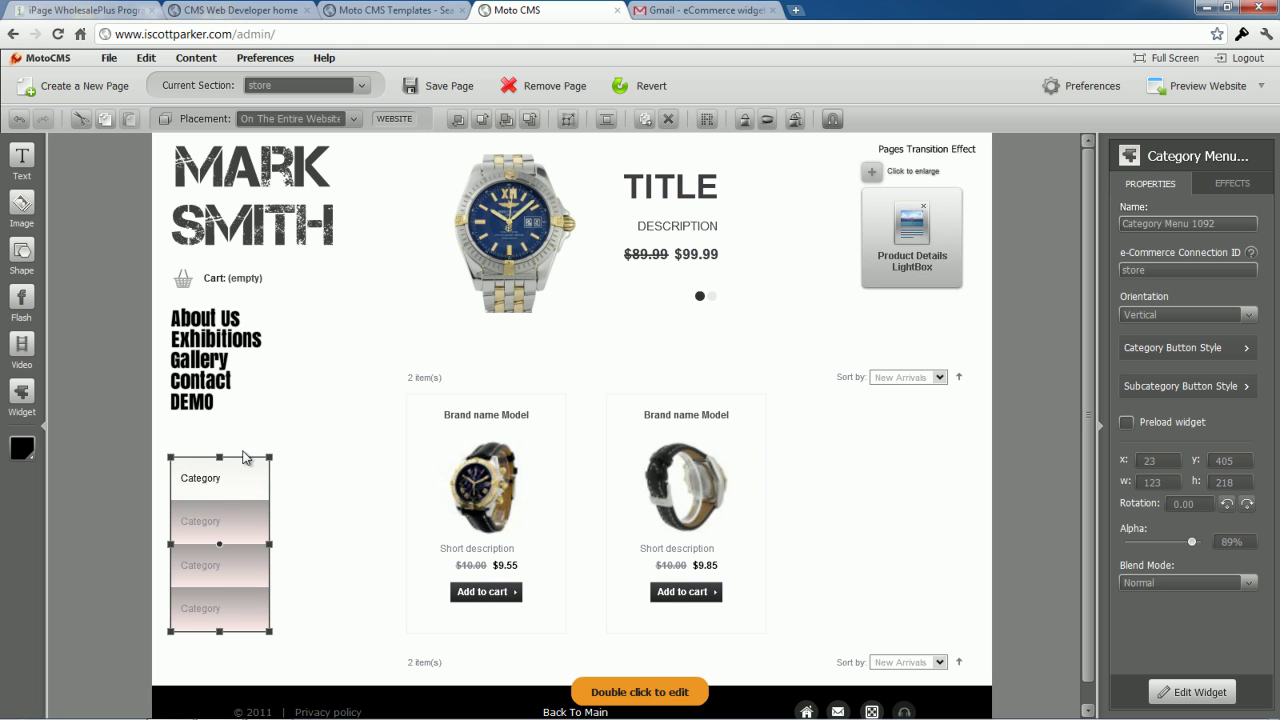
pyautogui.click(226, 280)
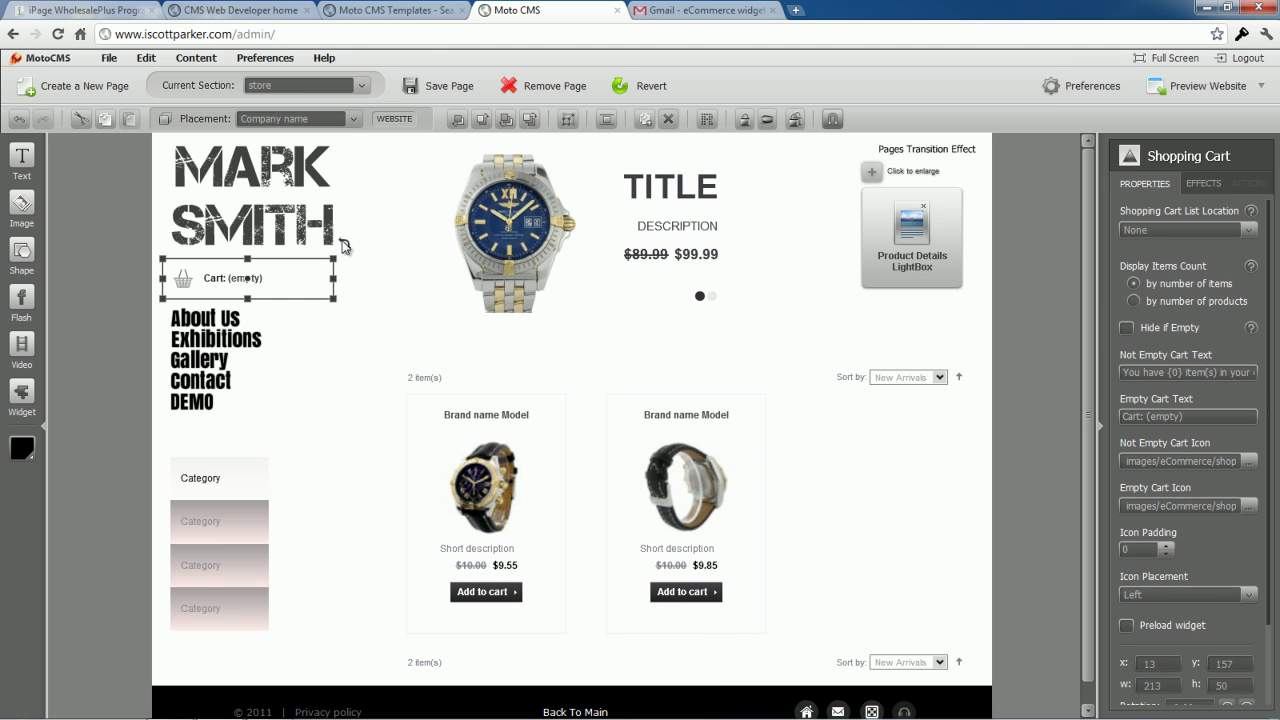
pyautogui.click(341, 115)
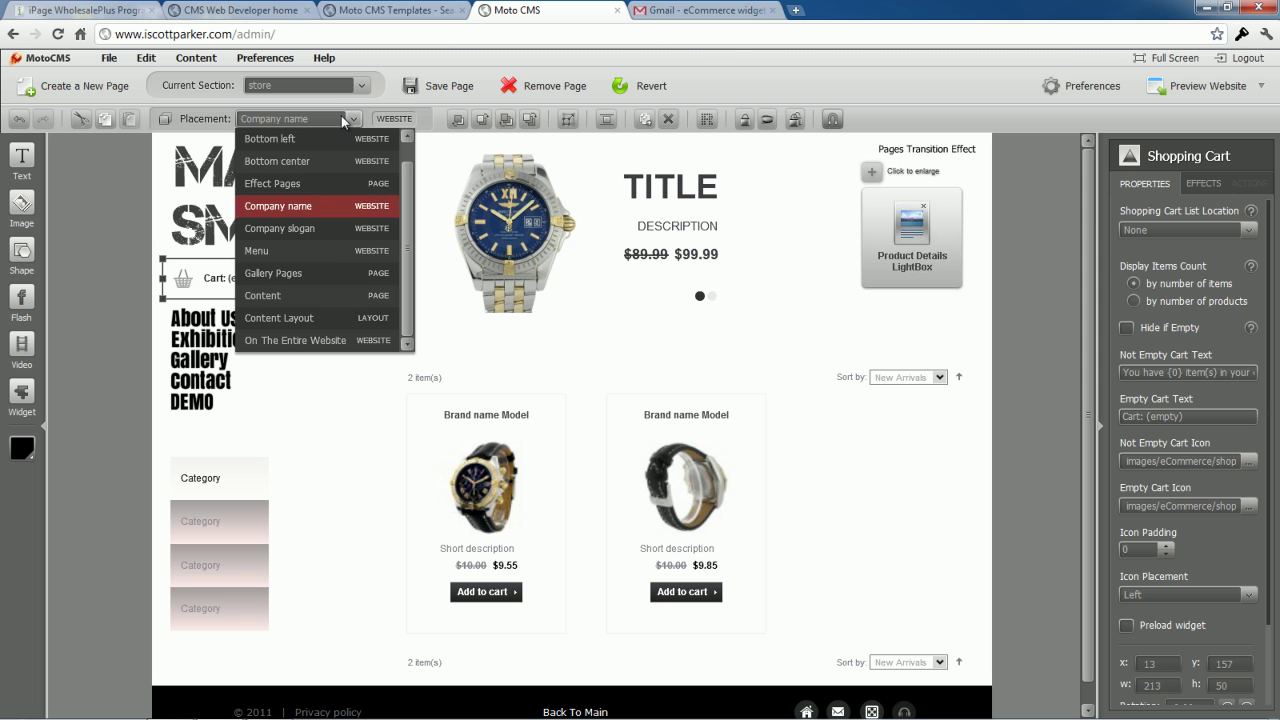
pyautogui.click(300, 340)
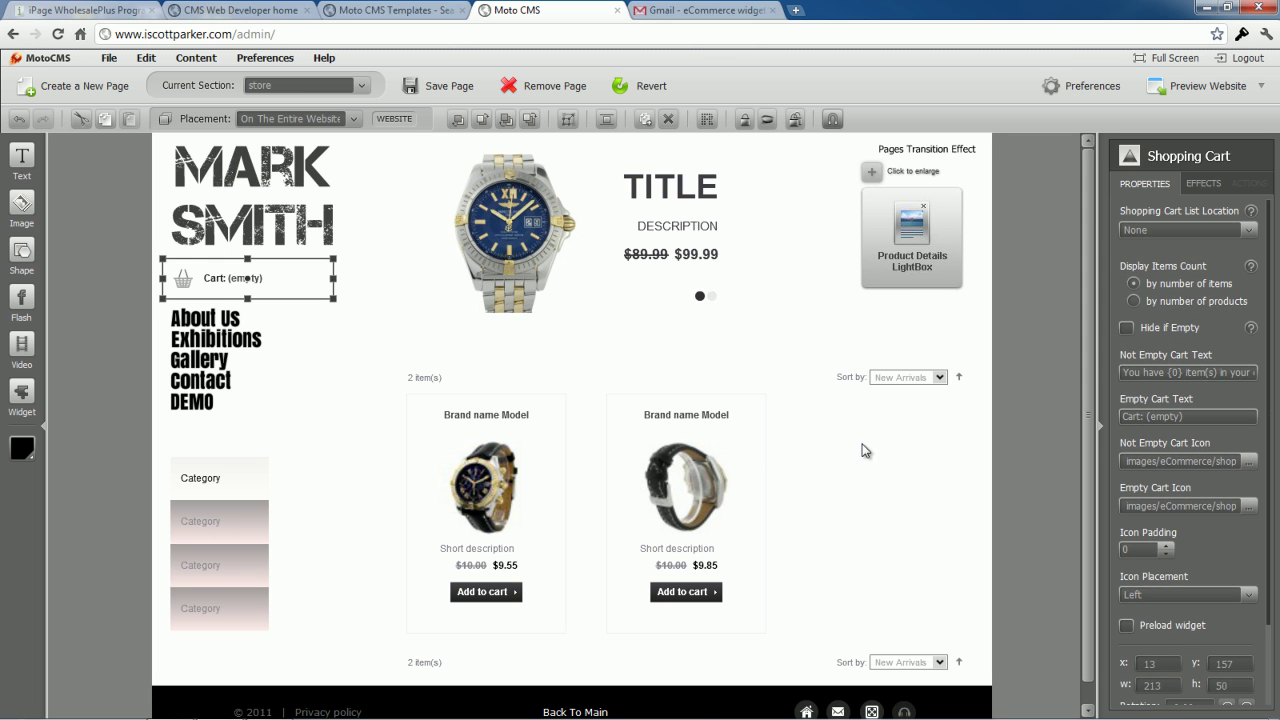
pyautogui.click(780, 436)
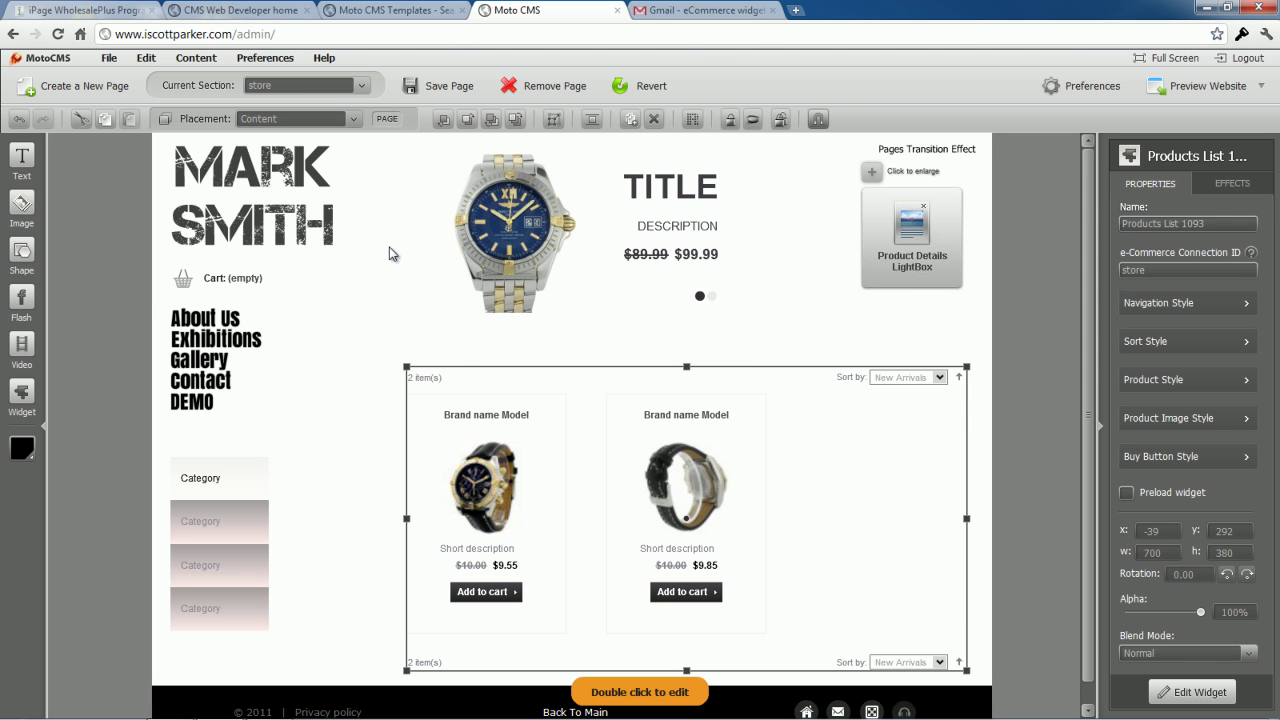
pyautogui.click(448, 90)
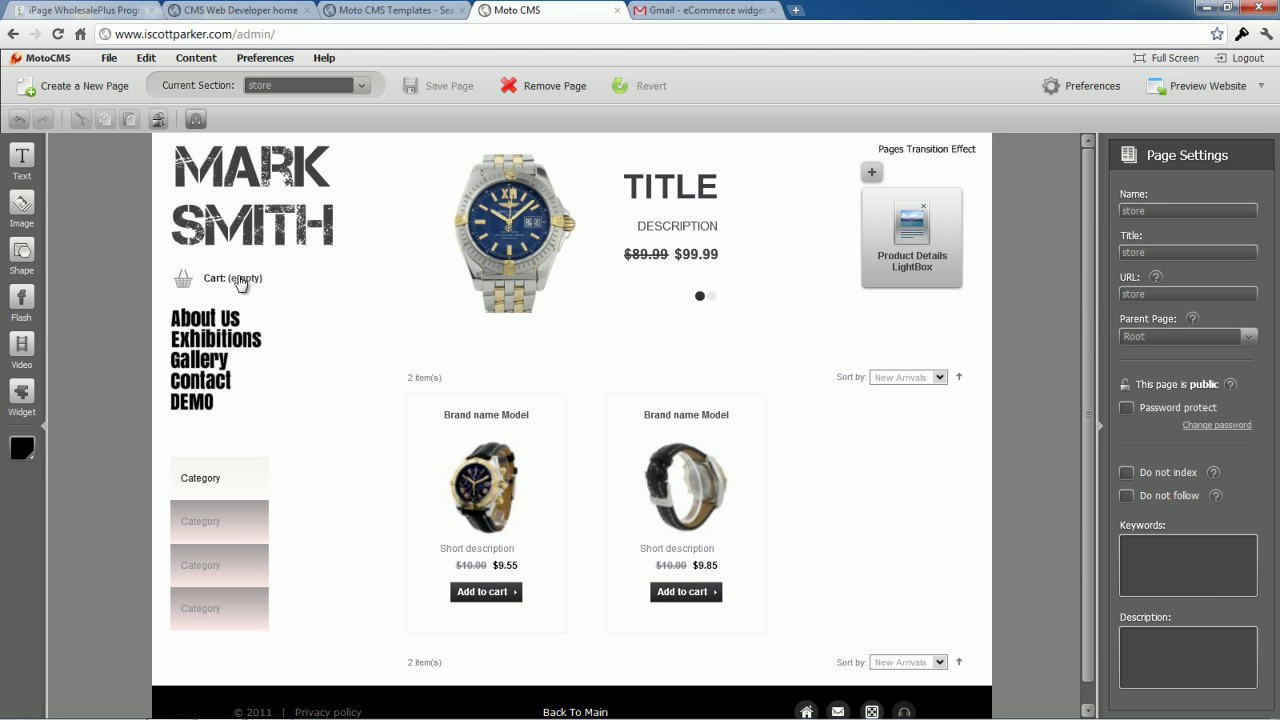
# Create a popup named 'checkout' from the default sample popup
pyautogui.click(96, 90)
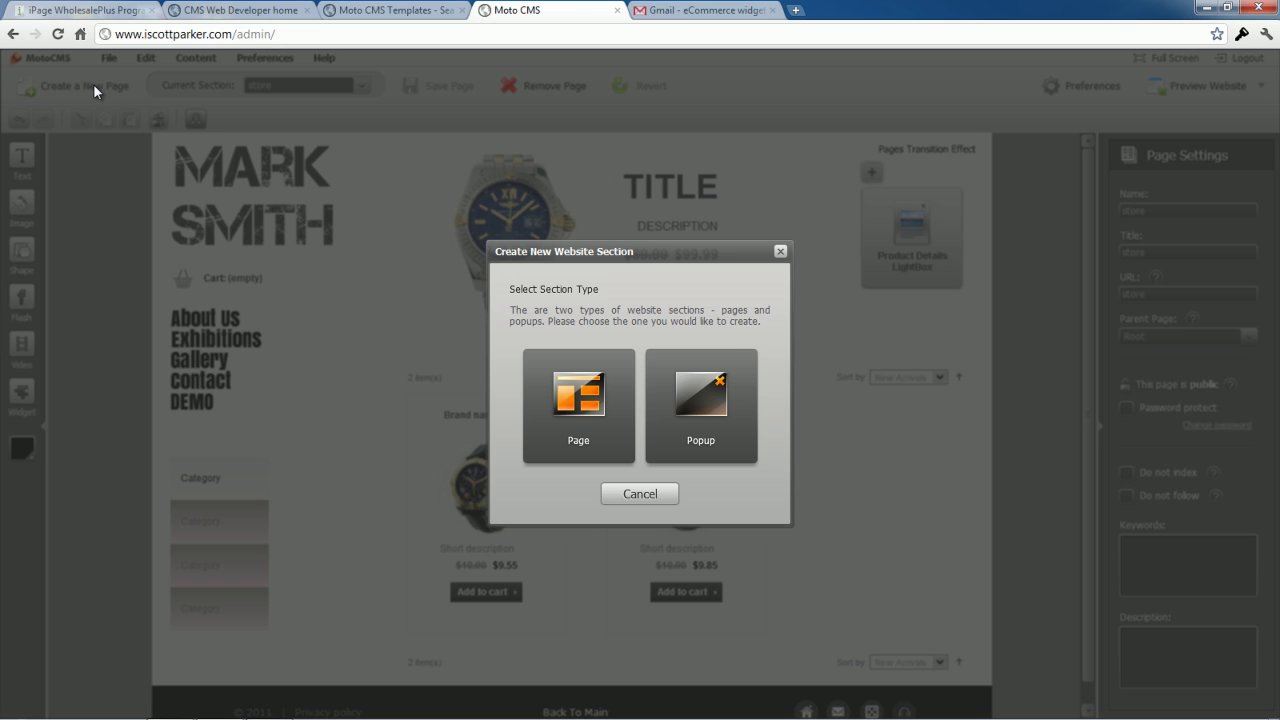
pyautogui.click(689, 387)
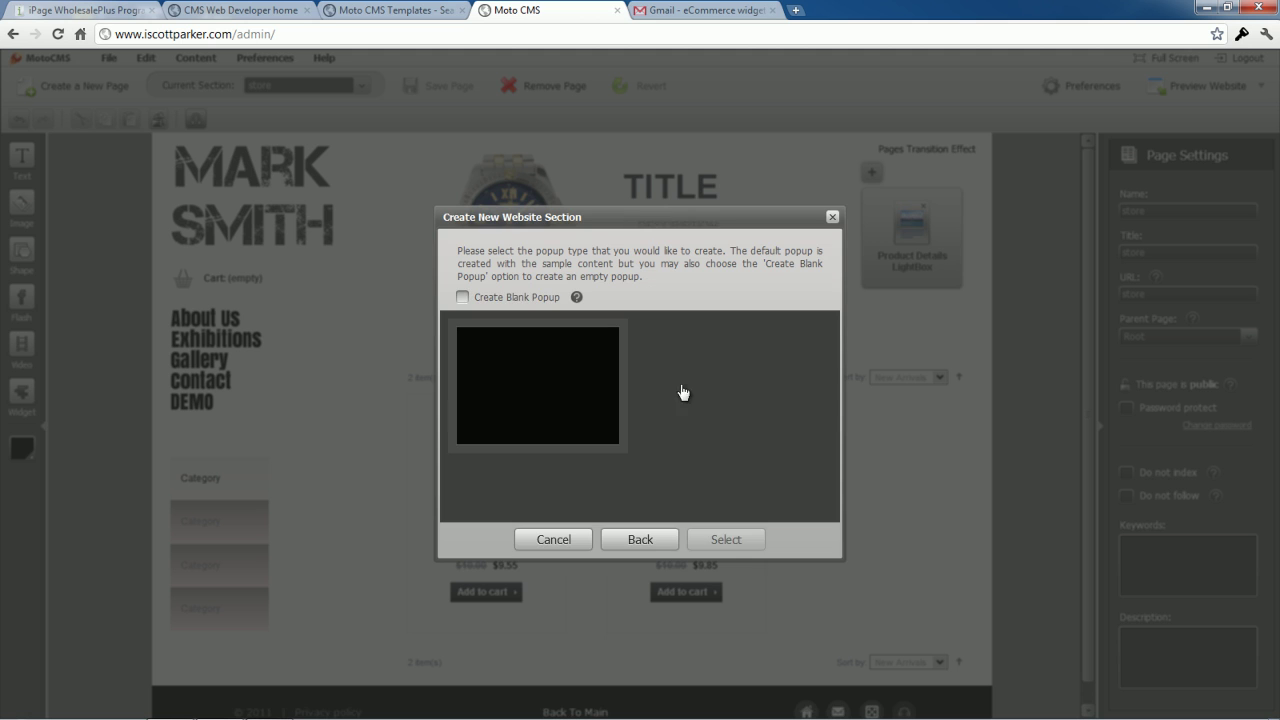
pyautogui.click(536, 337)
pyautogui.click(721, 539)
pyautogui.click(593, 351)
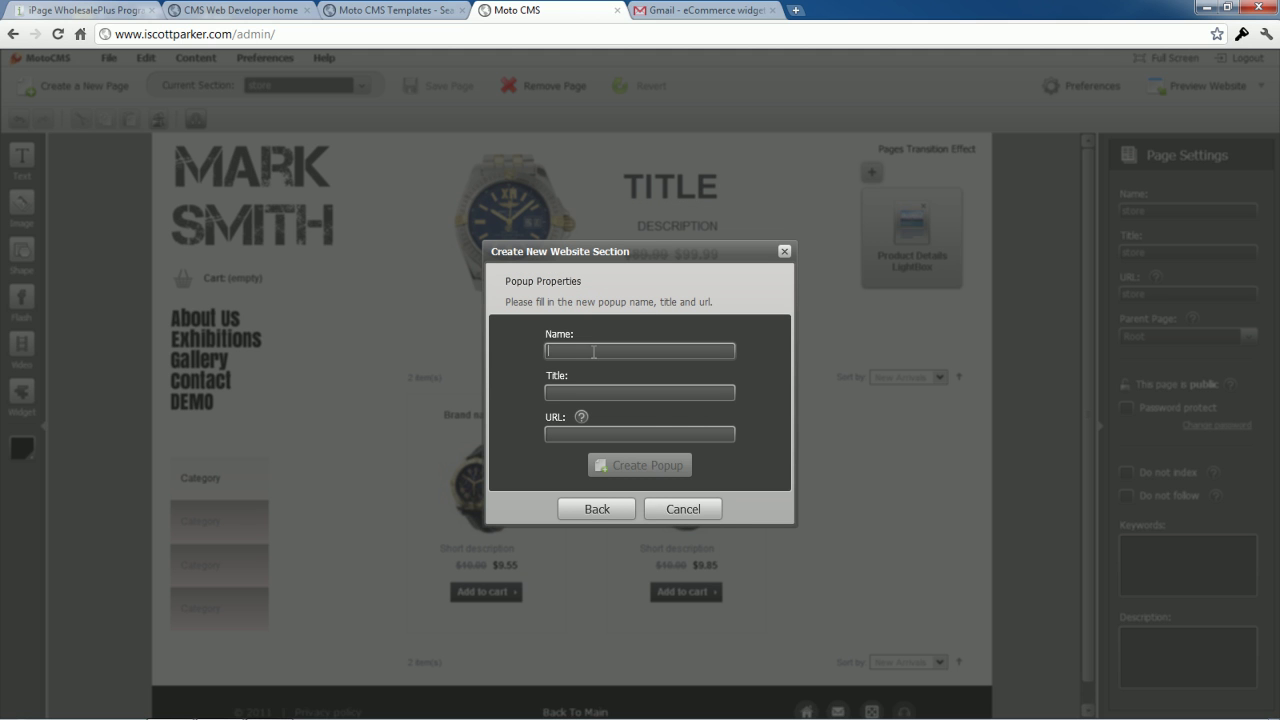
pyautogui.write('checkout')
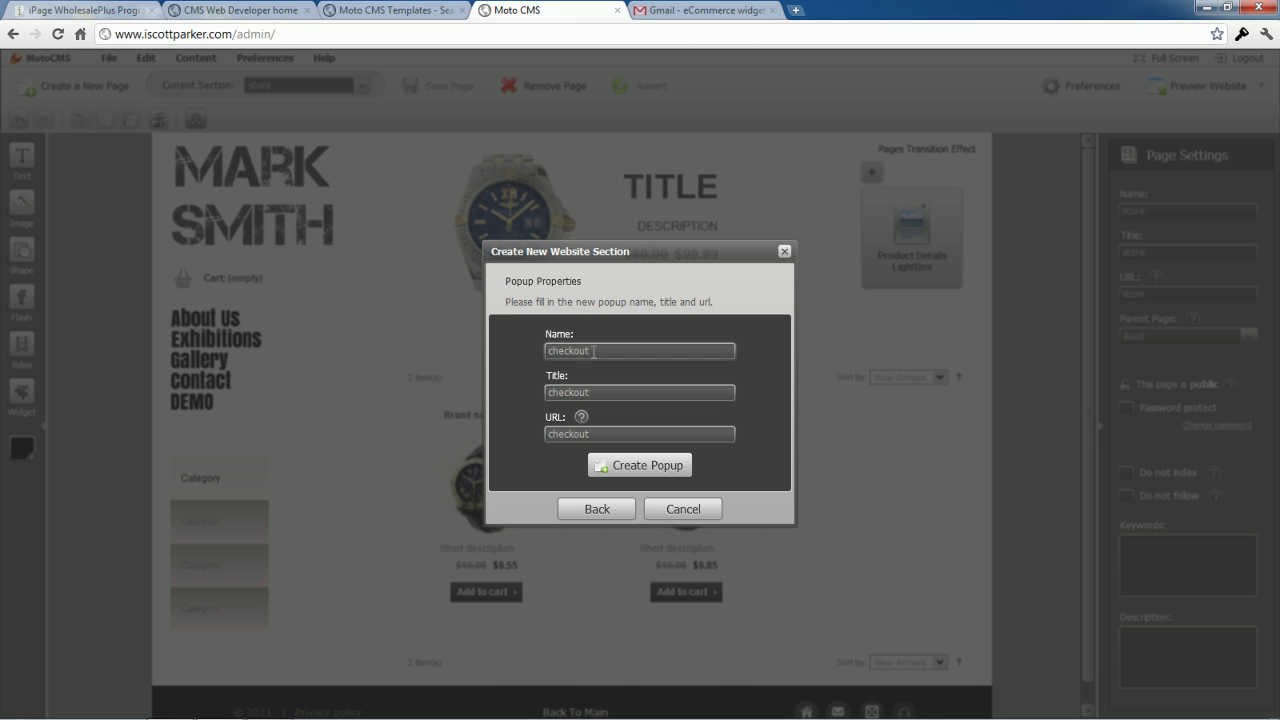
pyautogui.click(628, 466)
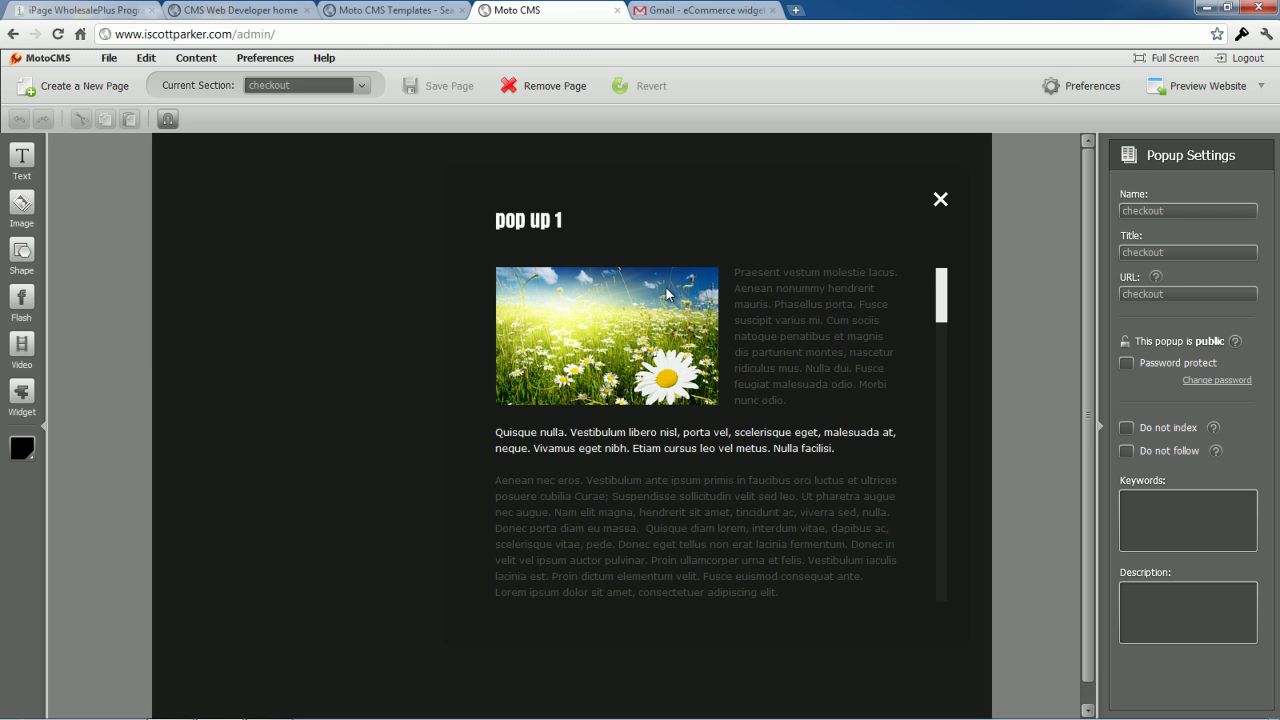
# Retitle the popup heading 'Shopping cart', widen it, and delete the image-and-text block
pyautogui.click(526, 228)
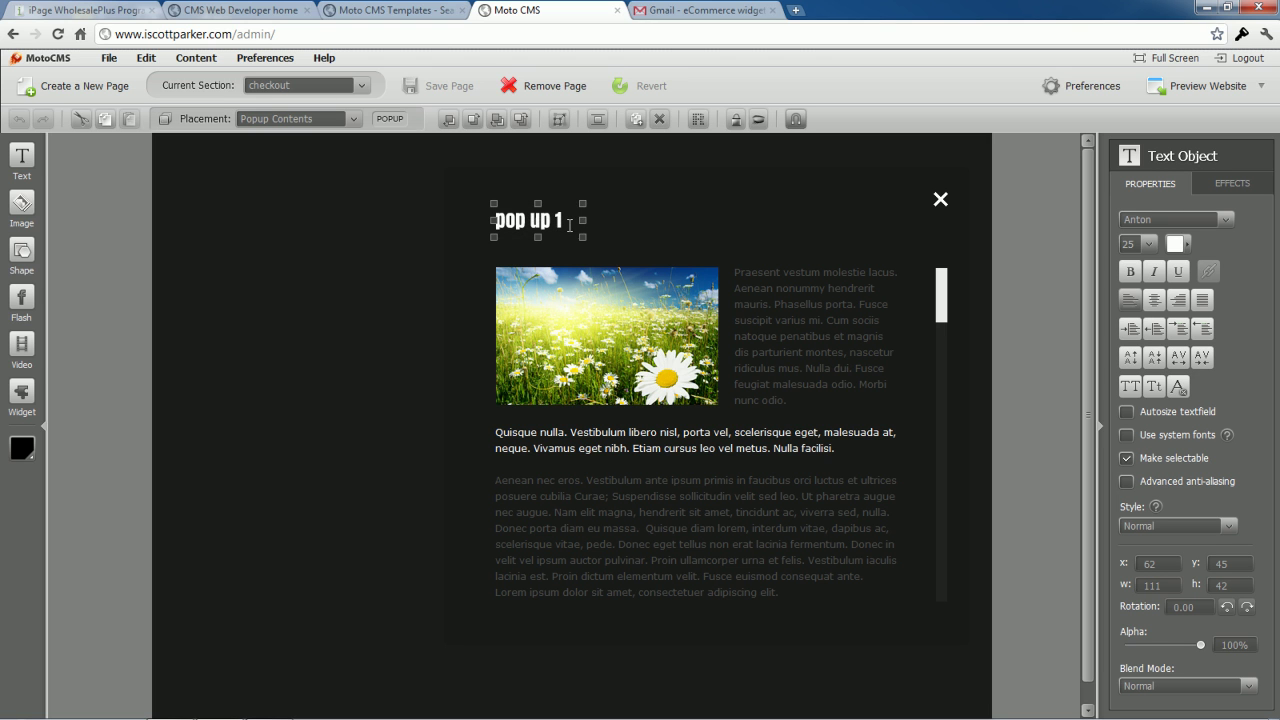
pyautogui.write('Shopping')
pyautogui.hotkey('ctrl', 'a')
pyautogui.write('cart')
pyautogui.moveTo(583, 237); pyautogui.dragTo(648, 234)
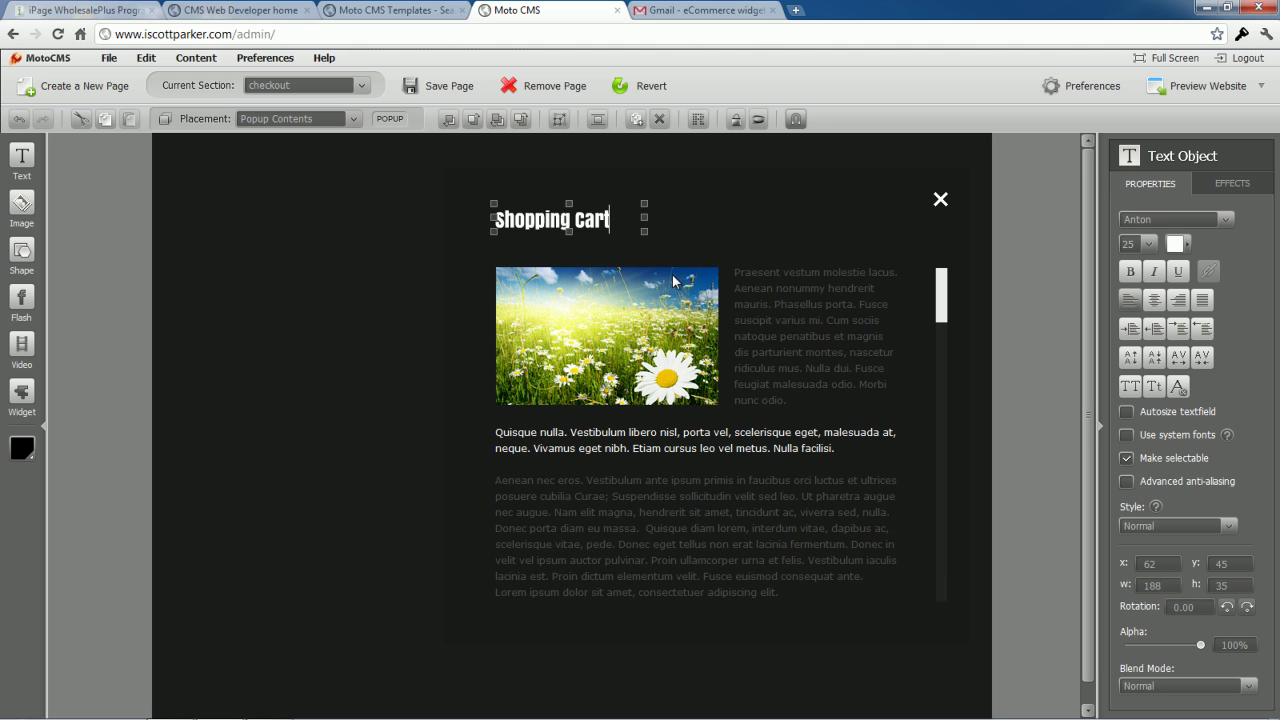
pyautogui.click(690, 318)
pyautogui.press('Delete')
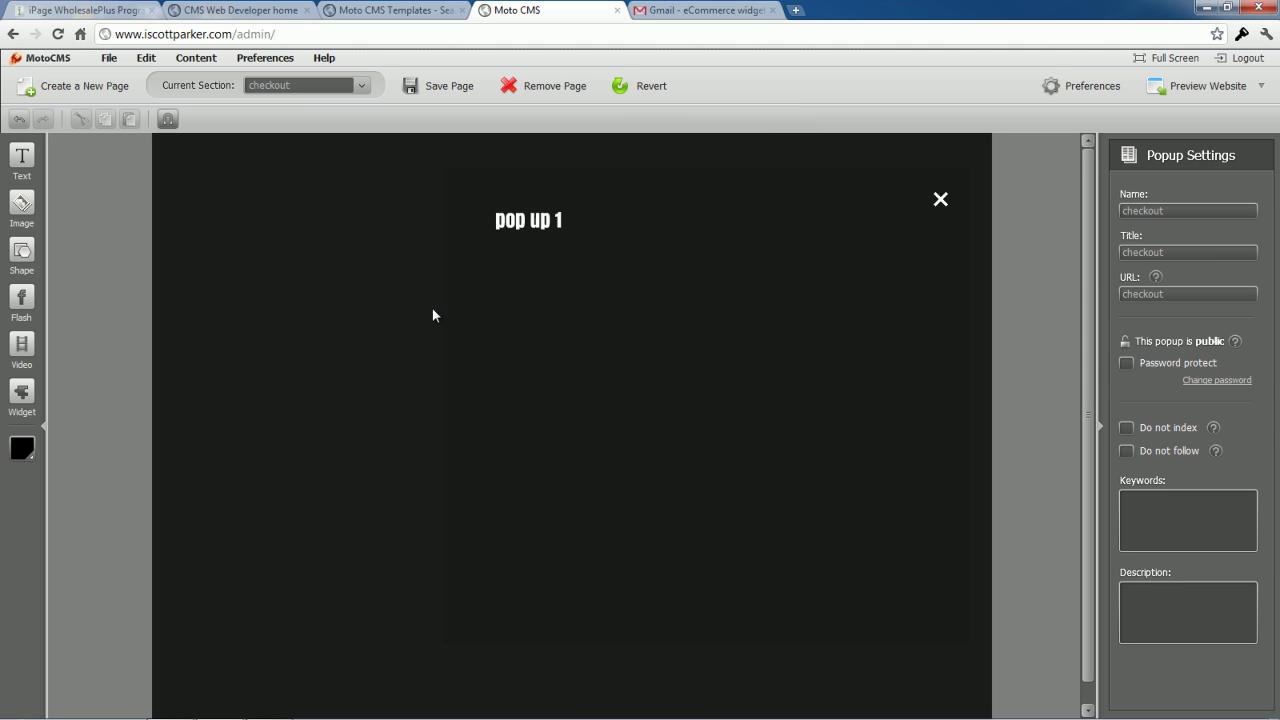
# Insert a Shopping Cart List widget into the checkout popup and reposition it
pyautogui.click(30, 397)
pyautogui.click(99, 441)
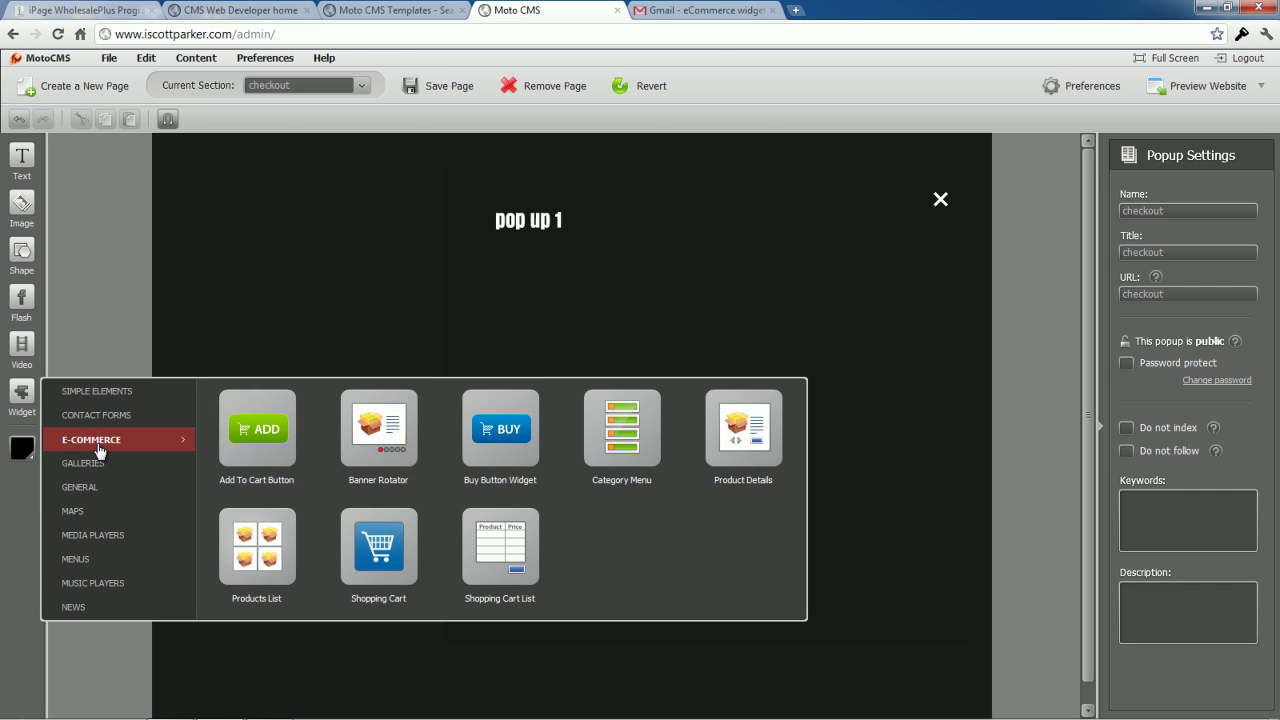
pyautogui.click(518, 548)
pyautogui.click(484, 290)
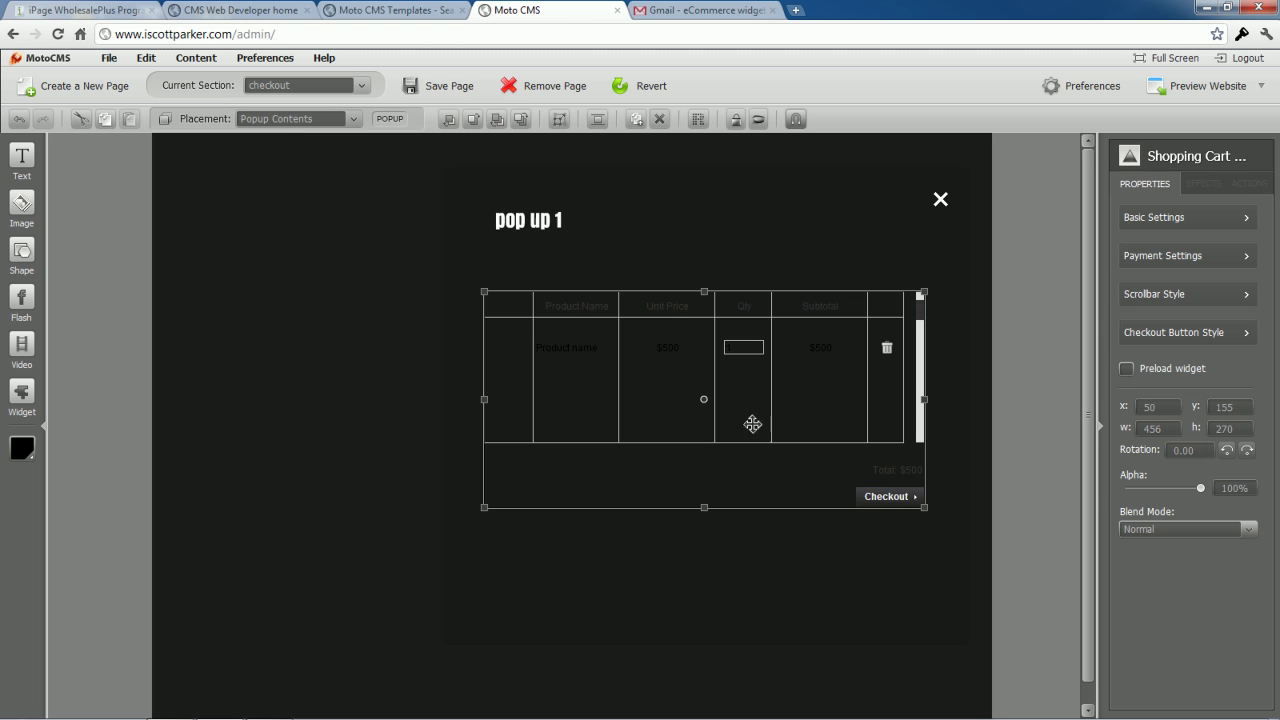
pyautogui.moveTo(771, 300); pyautogui.dragTo(786, 326)
# Set the popup background colour to light pinkish grey #ECE6E6
pyautogui.click(800, 253)
pyautogui.click(1133, 213)
pyautogui.moveTo(931, 448)
pyautogui.mouseDown()
pyautogui.moveTo(960, 349)
pyautogui.moveTo(934, 257)
pyautogui.mouseUp()
pyautogui.click(1220, 451)
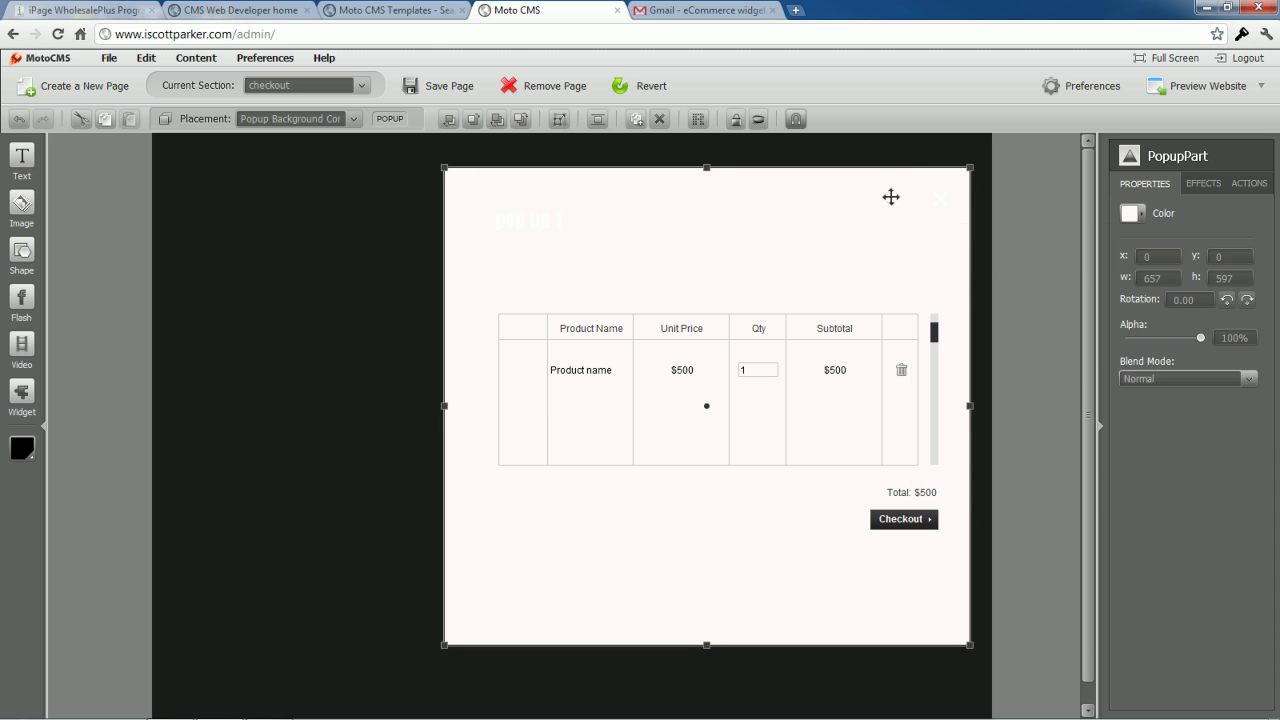
# Give the popup title a dark text colour sampled with the eyedropper
pyautogui.click(515, 213)
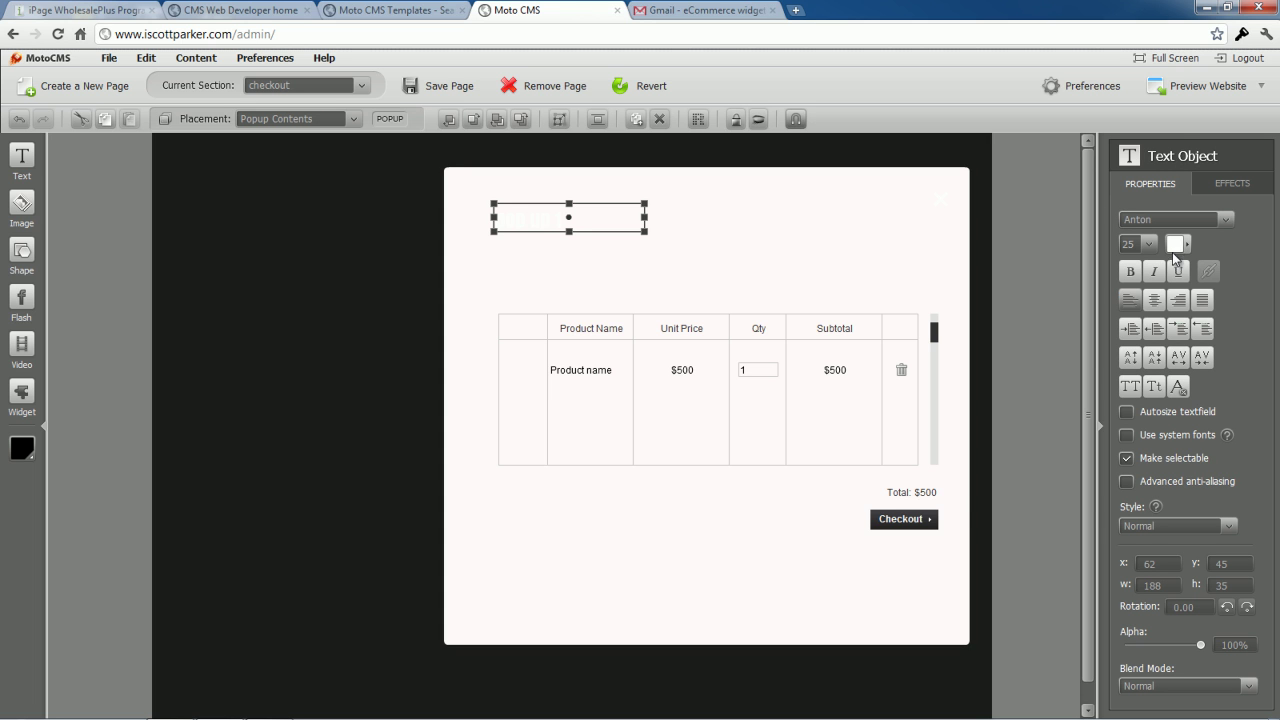
pyautogui.click(1176, 244)
pyautogui.click(390, 351)
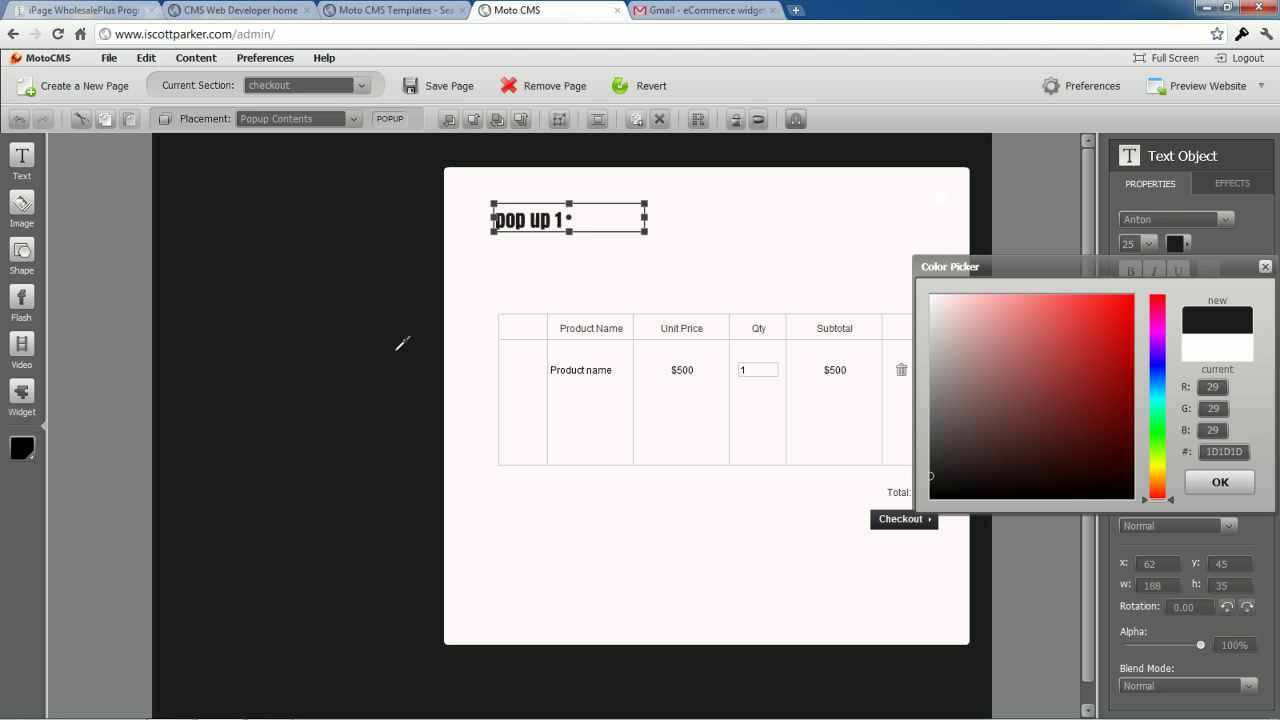
pyautogui.click(1220, 481)
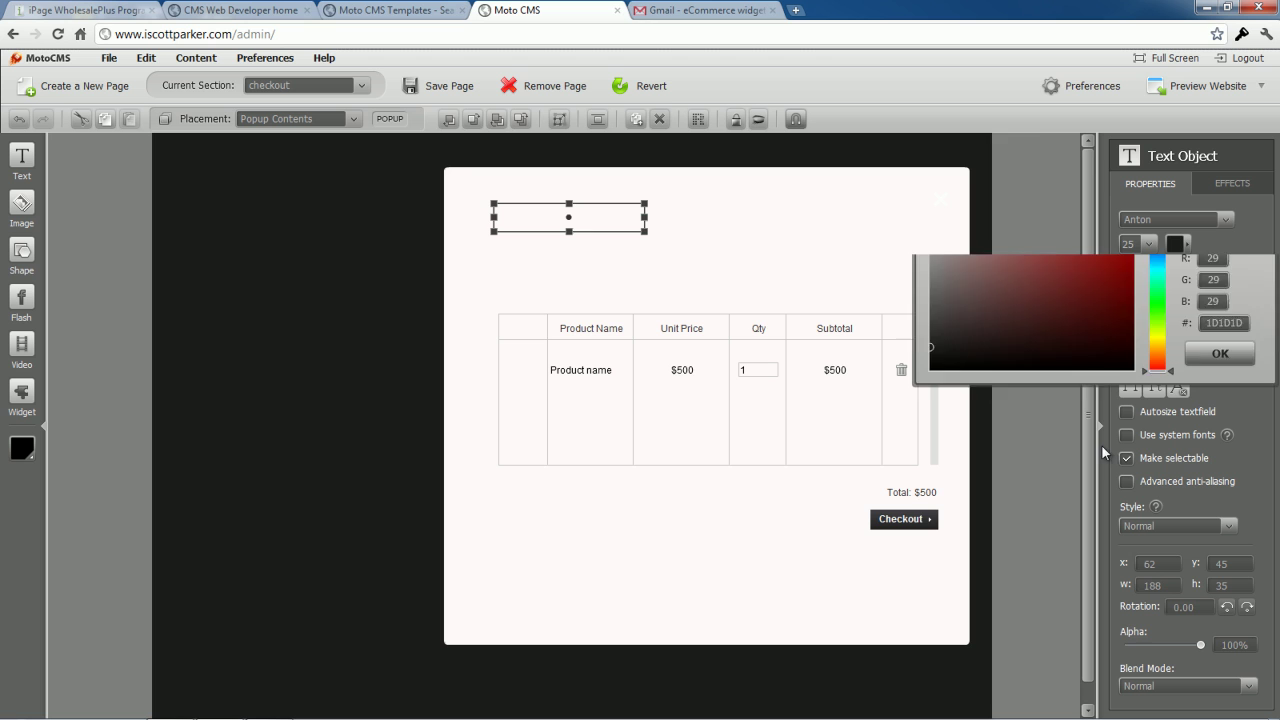
# Remove the 'pop up 1' line so the title reads Shopping Cart, and move it up-left
pyautogui.moveTo(645, 230); pyautogui.dragTo(725, 278)
pyautogui.click(641, 253)
pyautogui.moveTo(642, 230); pyautogui.dragTo(463, 219)
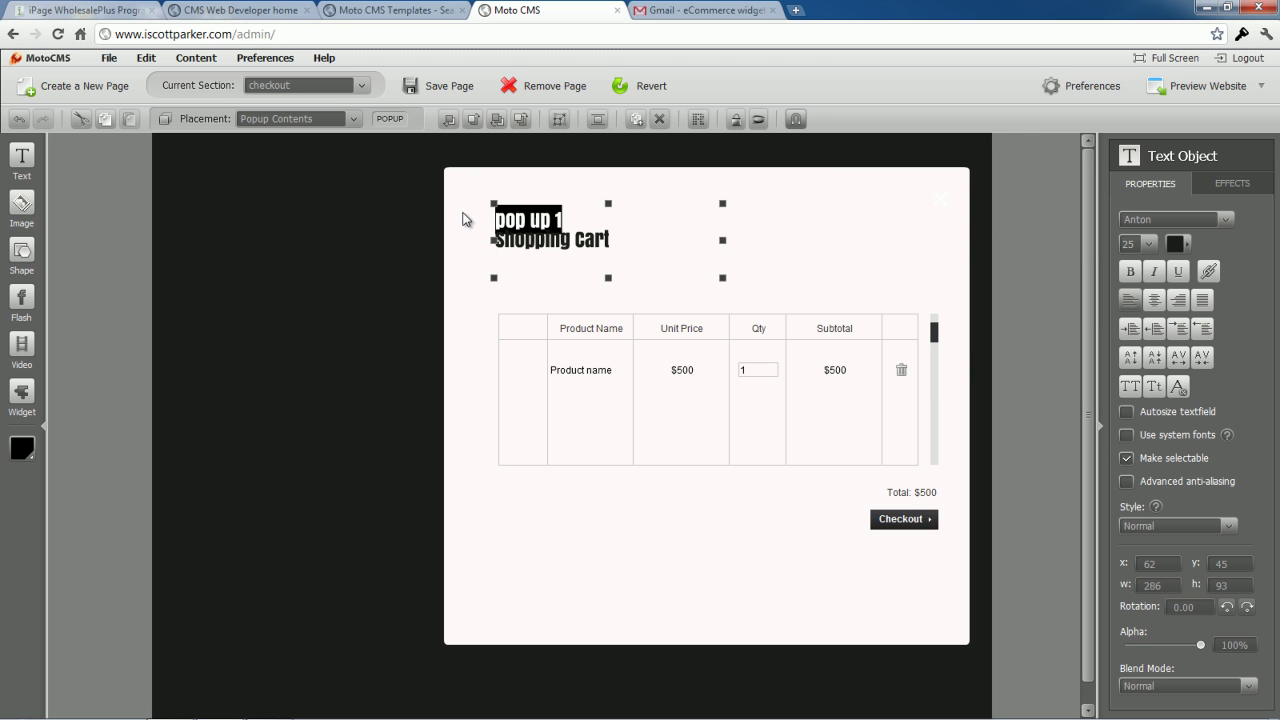
pyautogui.press('BackSpace')
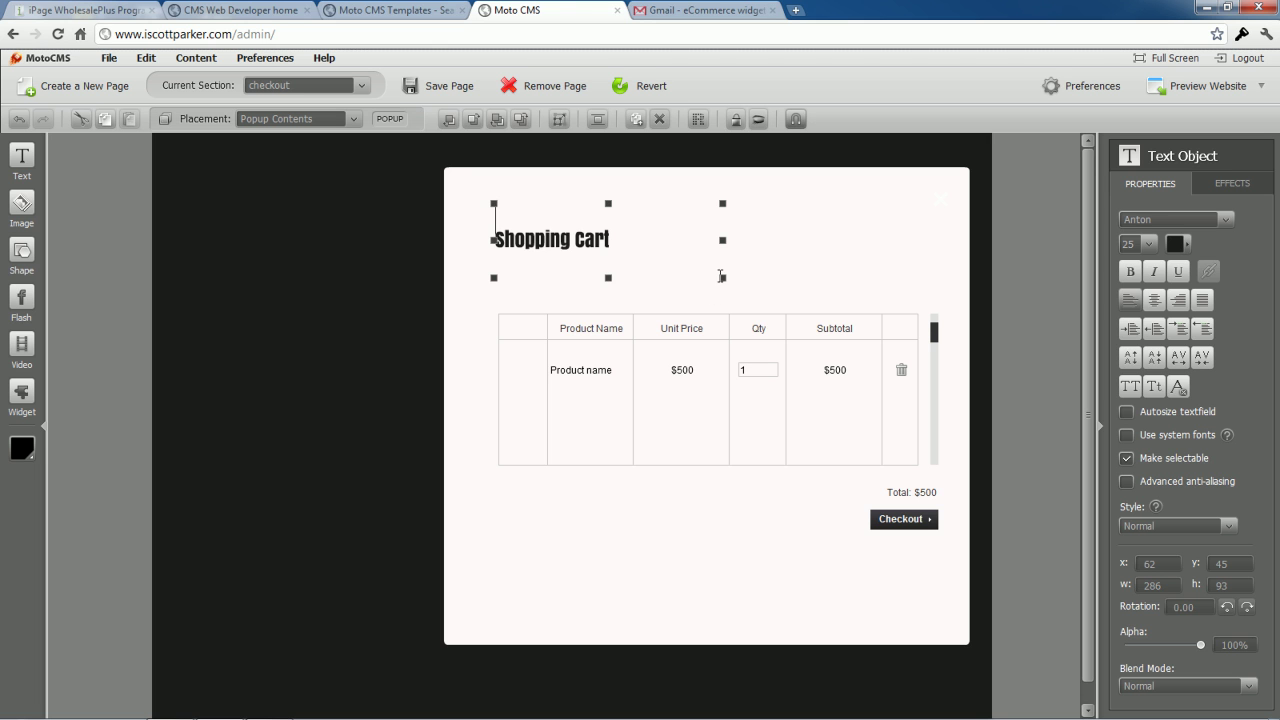
pyautogui.click(806, 243)
pyautogui.moveTo(552, 240); pyautogui.dragTo(537, 216)
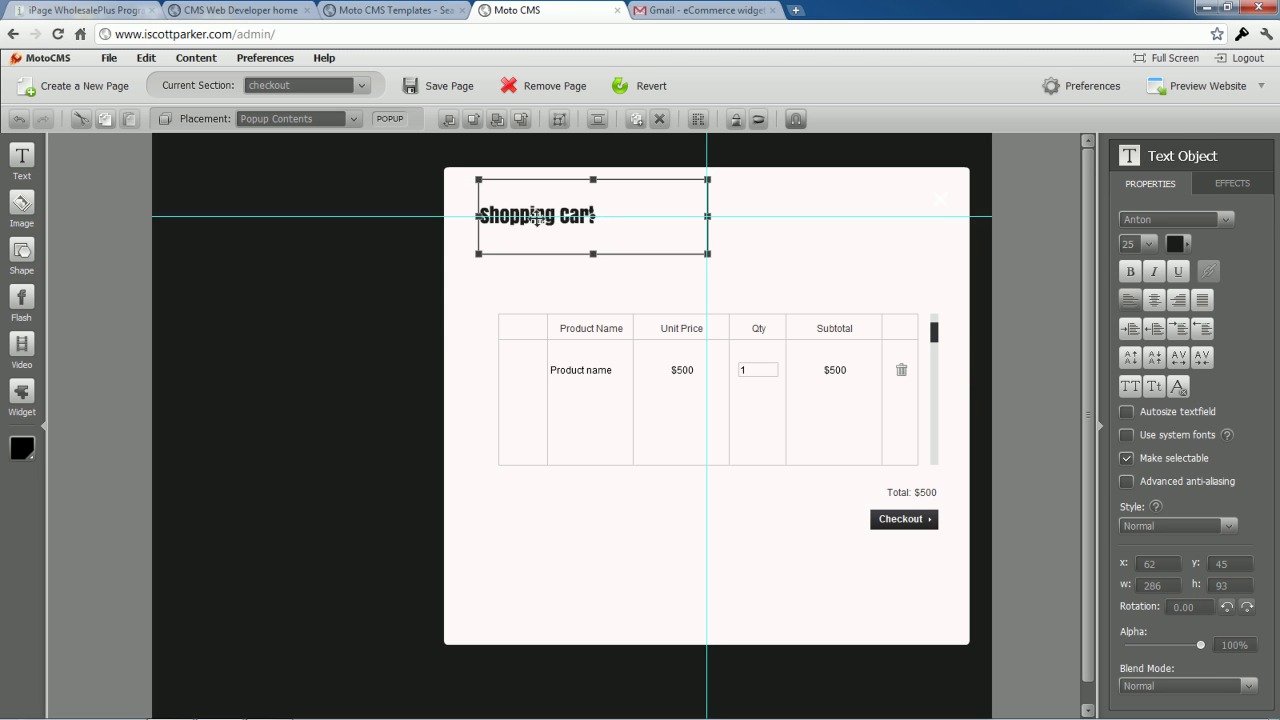
# Move the cart list slightly higher and set the popup background to white #FFFFFF
pyautogui.click(645, 330)
pyautogui.moveTo(656, 336); pyautogui.dragTo(653, 320)
pyautogui.click(907, 217)
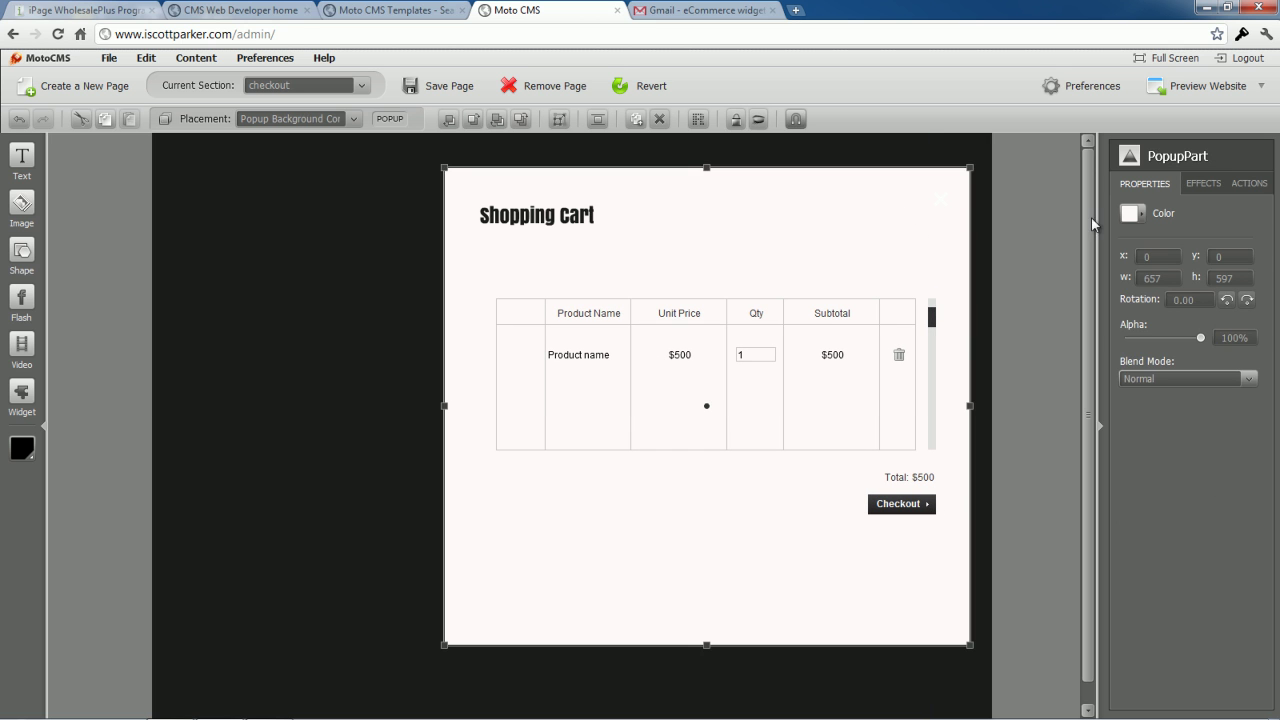
pyautogui.click(1127, 215)
pyautogui.click(932, 266)
pyautogui.click(1222, 450)
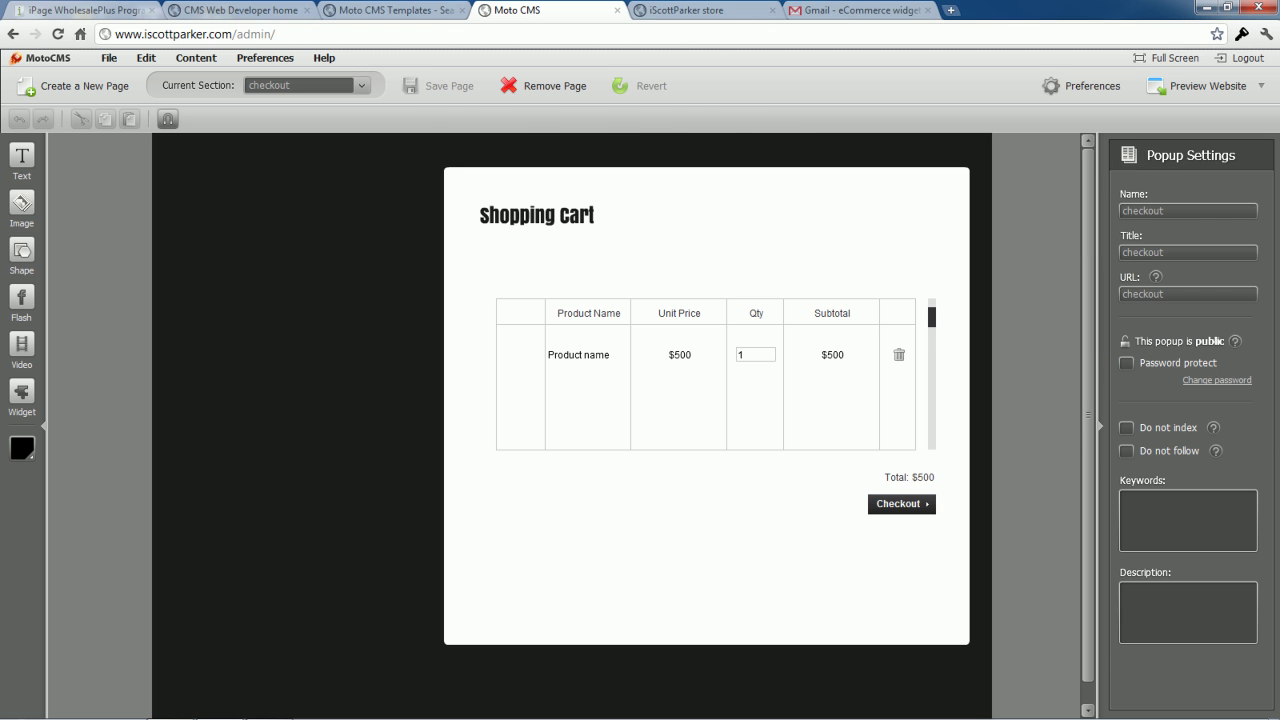
# In the cart list's Payment Settings, replace PayPal with Using Email as the payment system
pyautogui.click(742, 316)
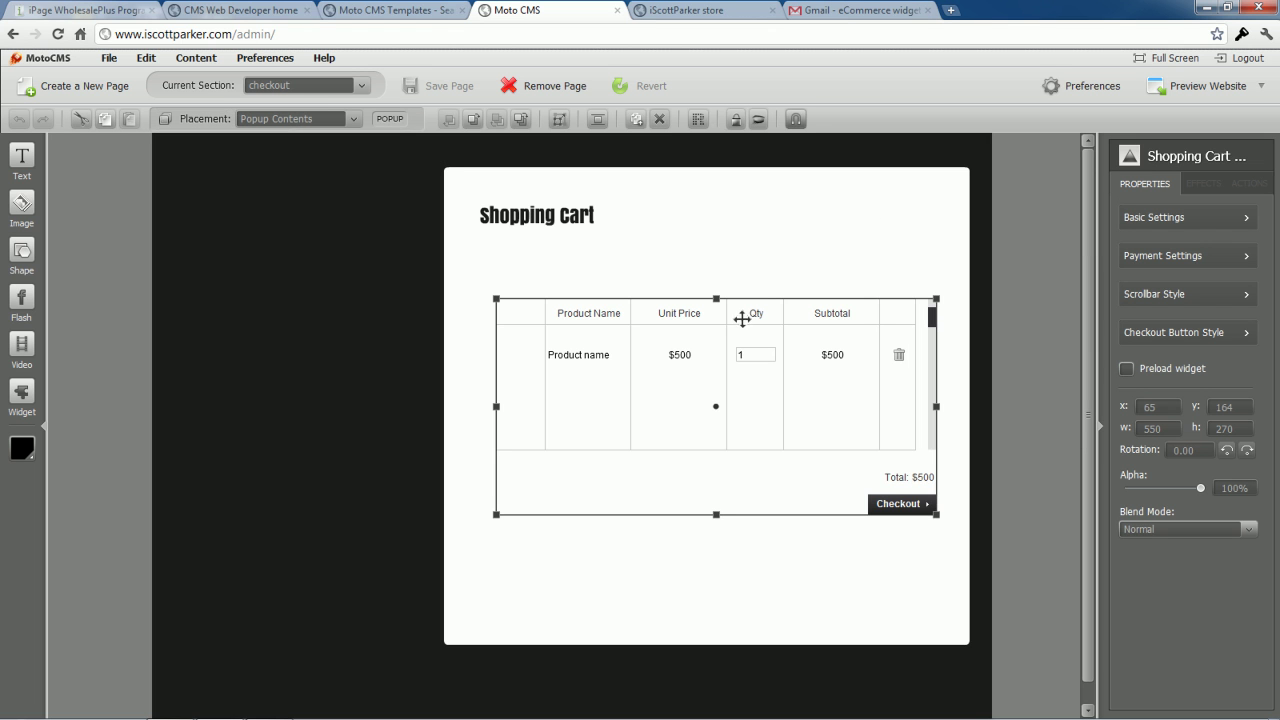
pyautogui.click(1239, 257)
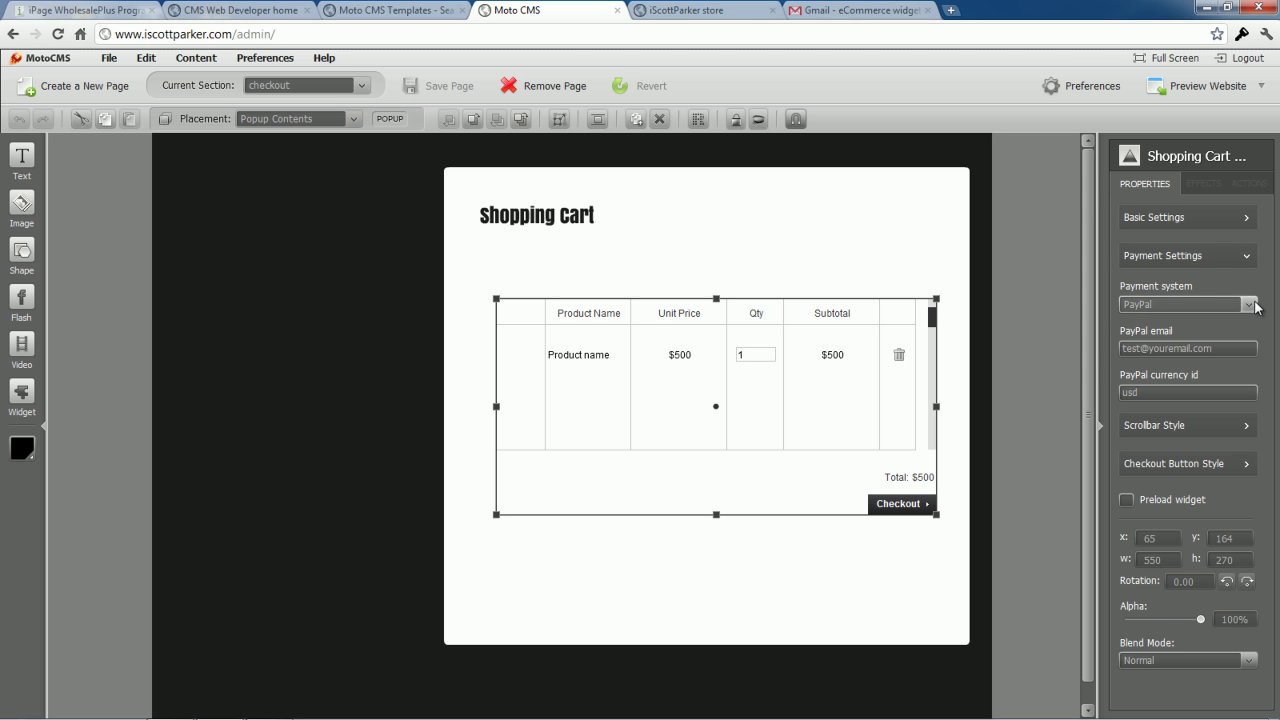
pyautogui.click(1250, 305)
pyautogui.click(1222, 342)
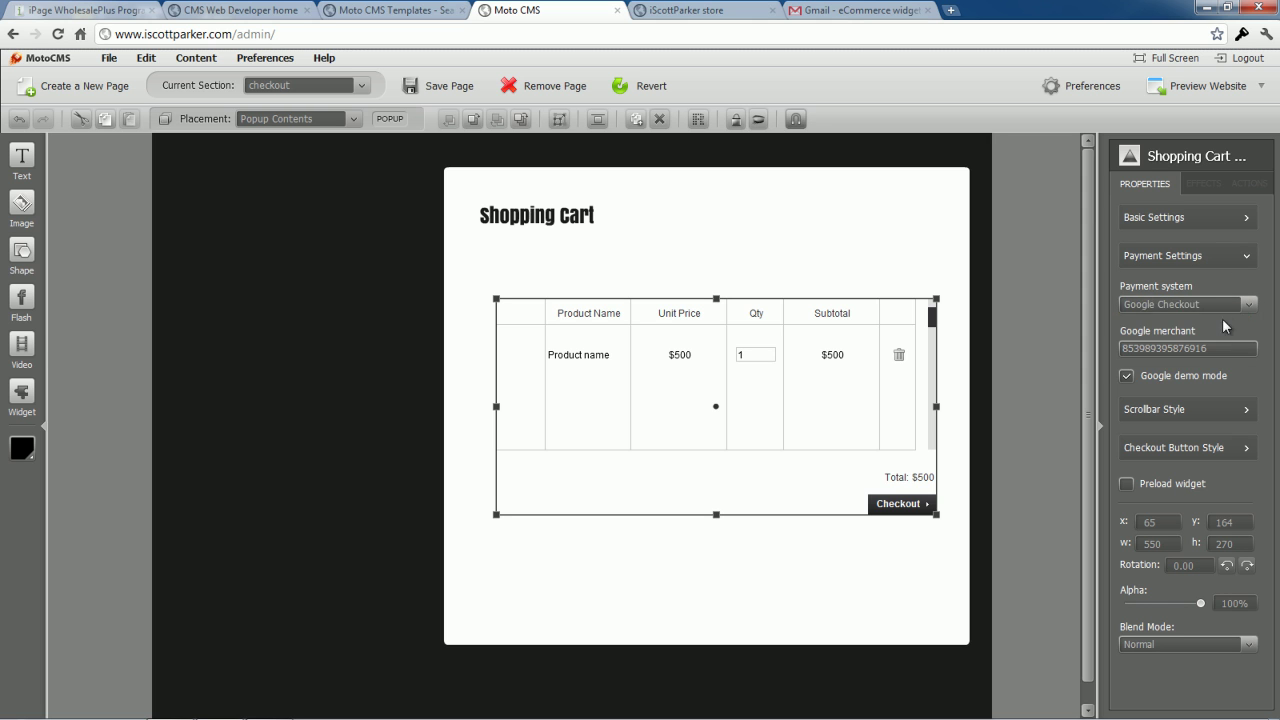
pyautogui.click(1228, 304)
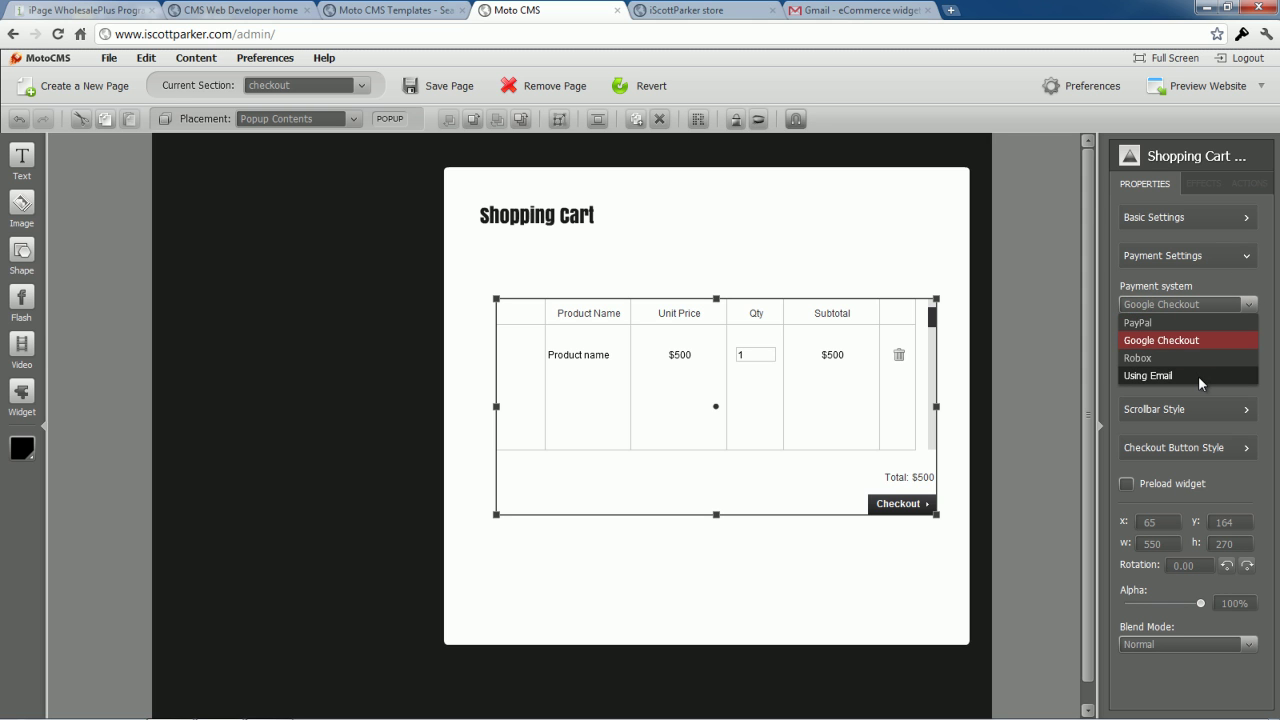
pyautogui.click(1198, 376)
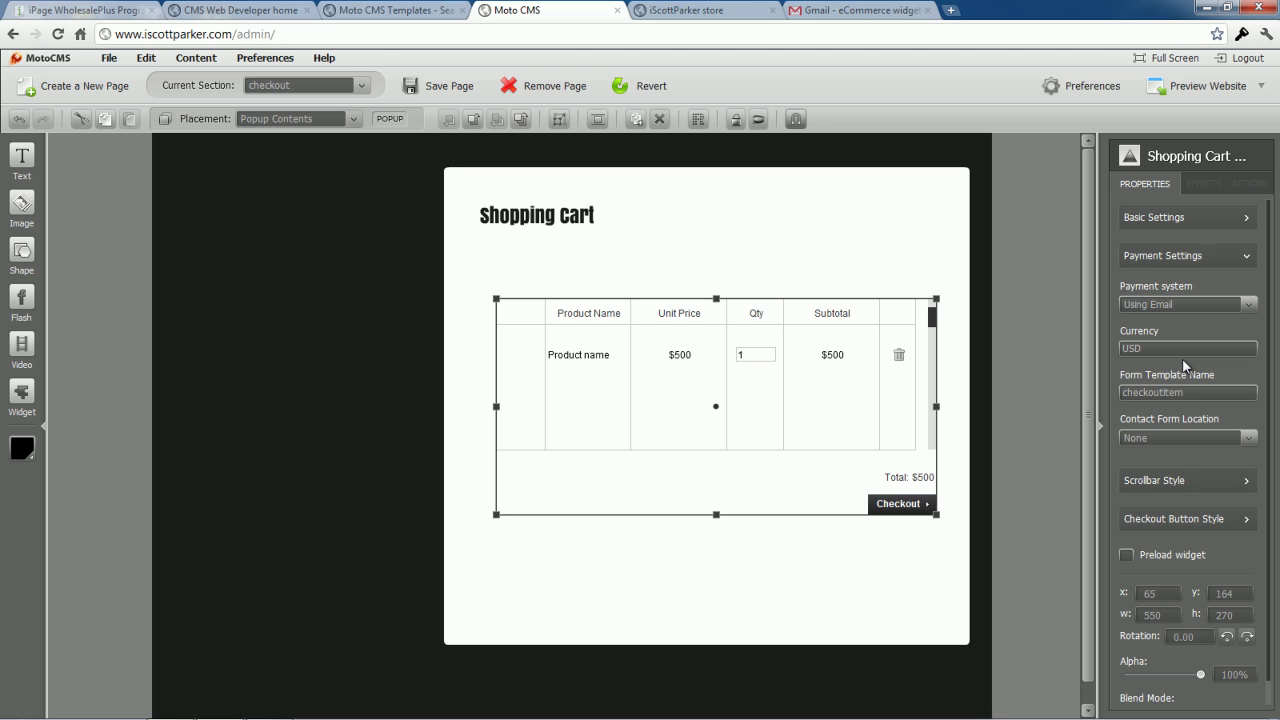
pyautogui.click(866, 203)
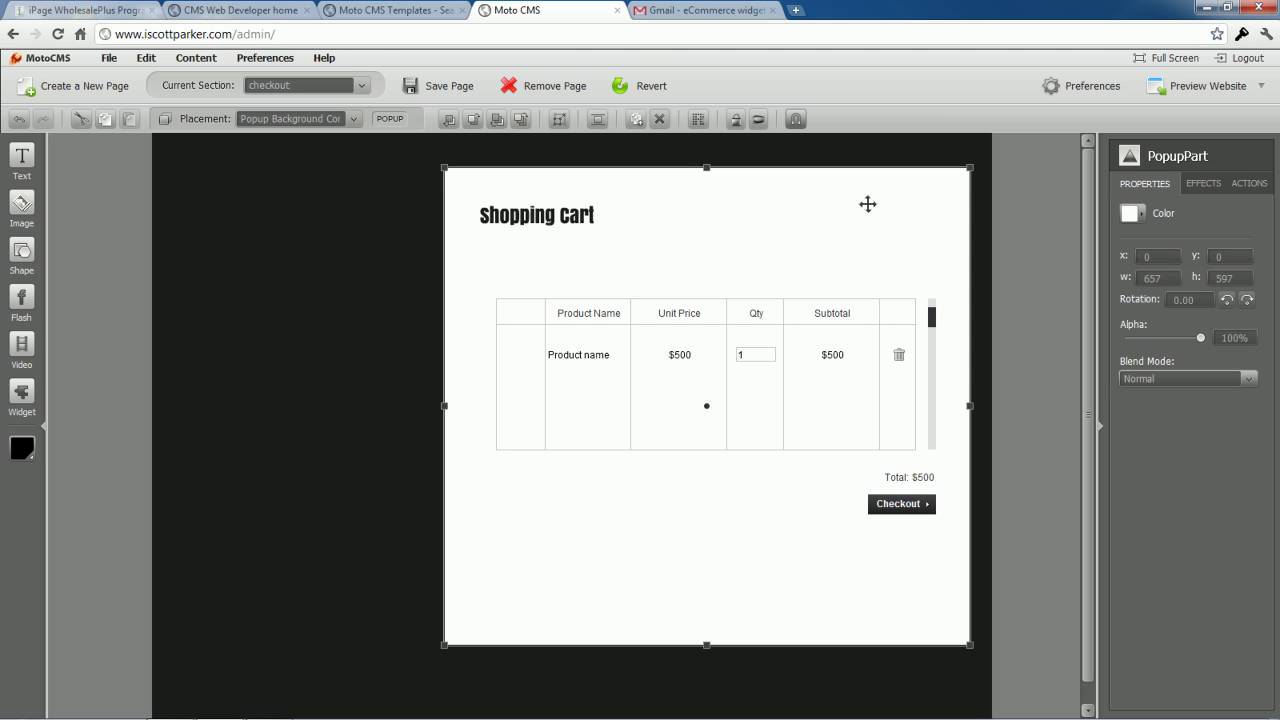
# Check the cart list's basic settings, then select the checkout popup's close button
pyautogui.click(809, 303)
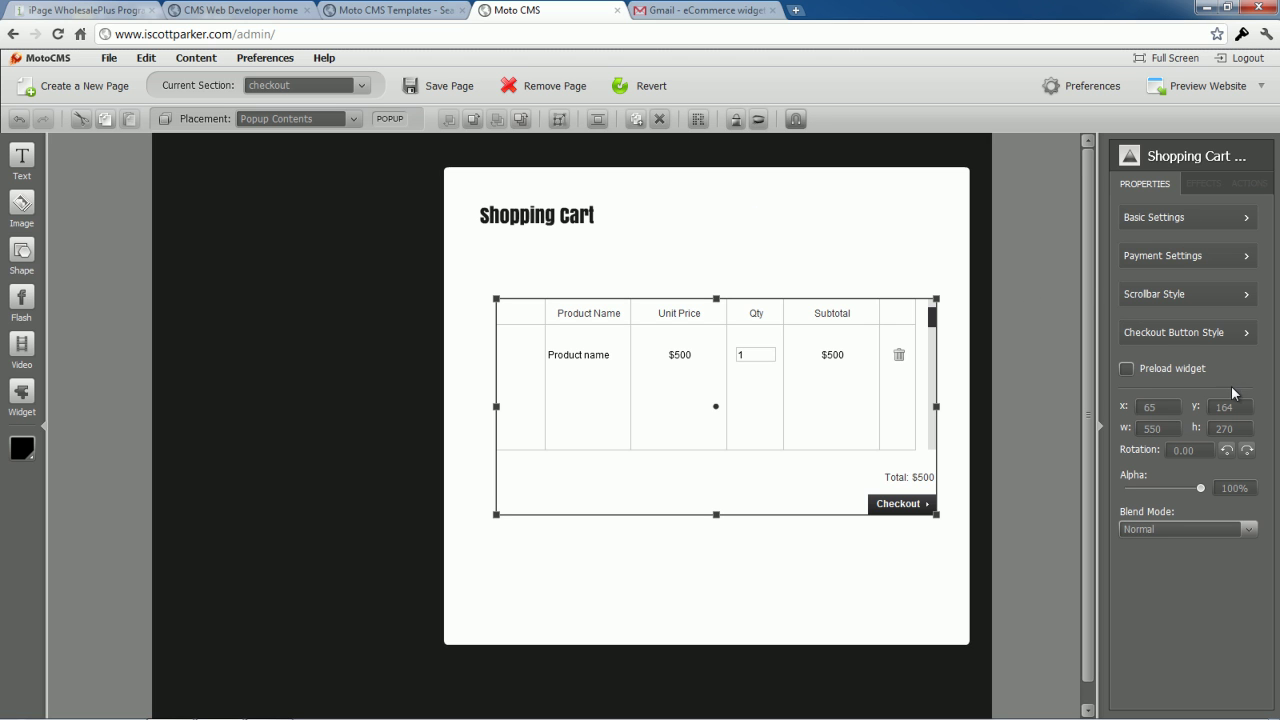
pyautogui.click(1215, 222)
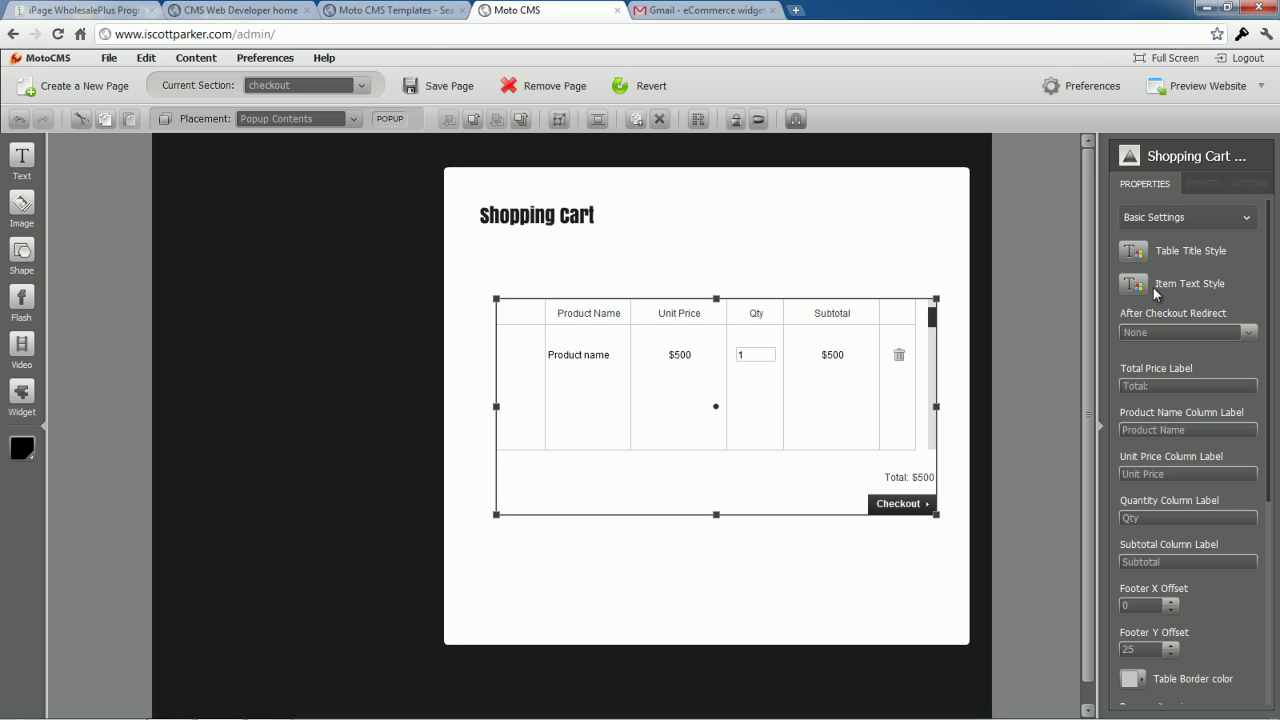
pyautogui.click(950, 255)
pyautogui.click(938, 195)
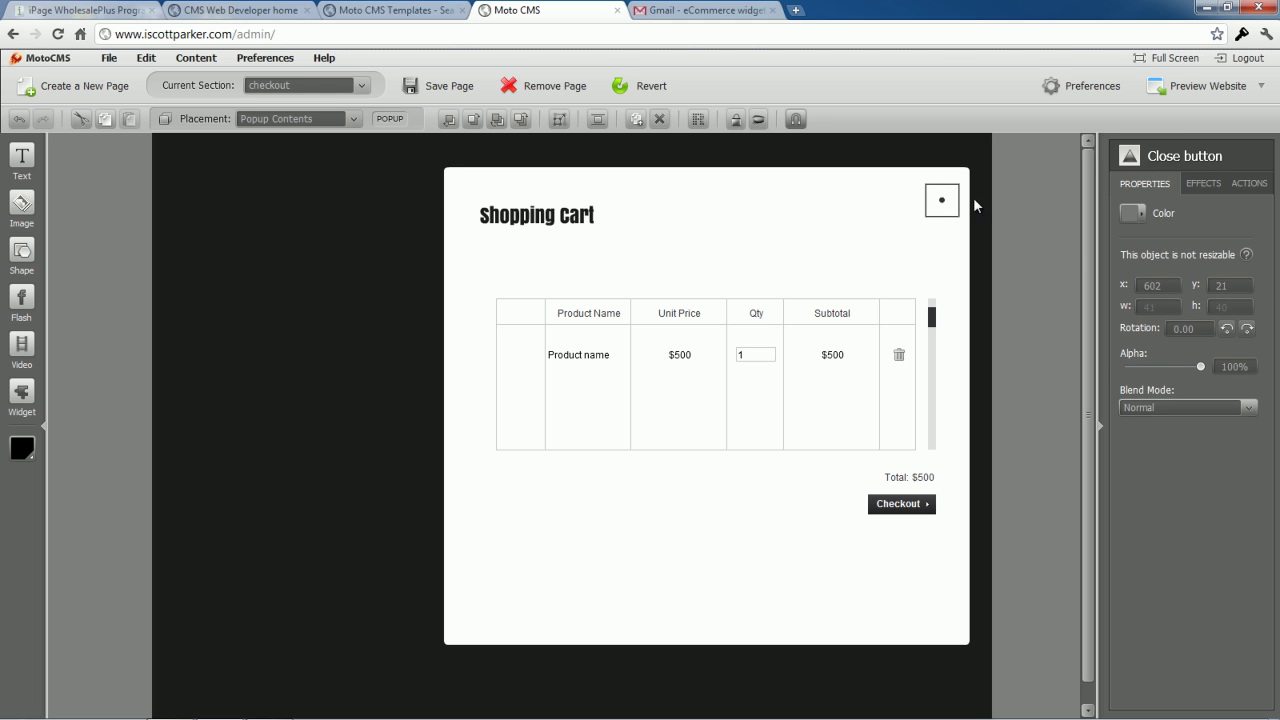
# Set the close button colour to #000000 and save the checkout popup
pyautogui.click(1133, 213)
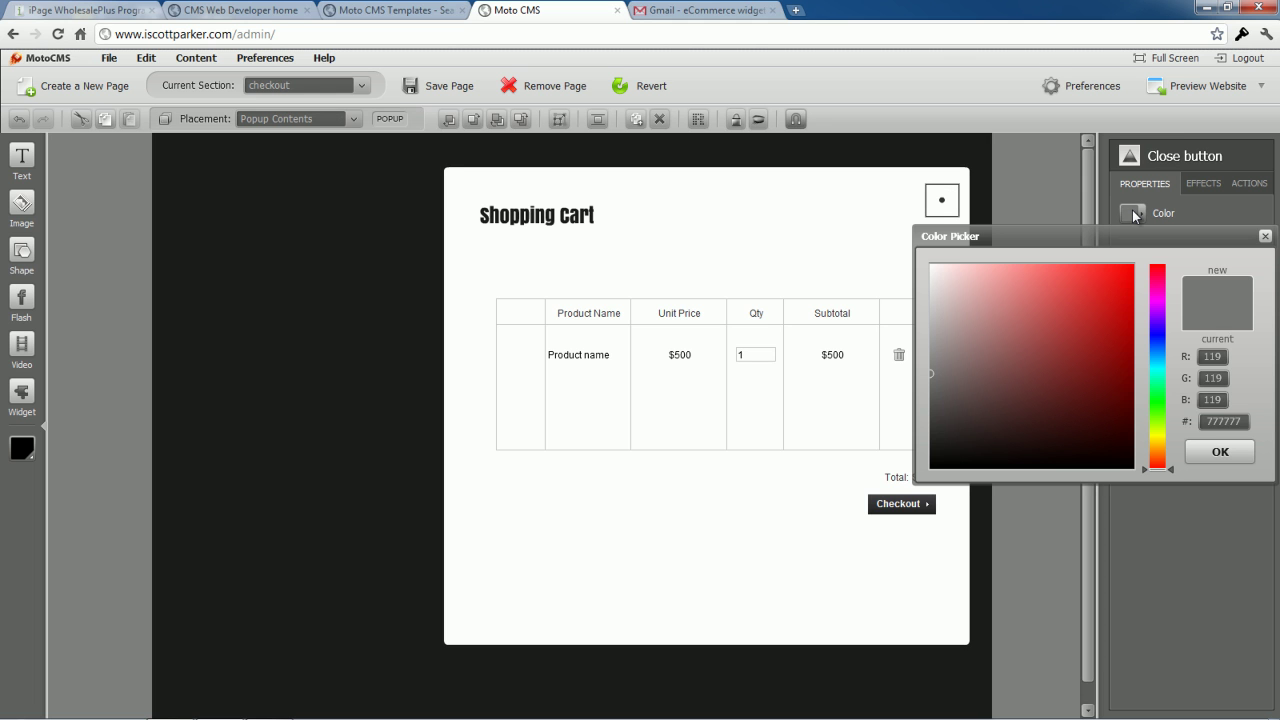
pyautogui.moveTo(952, 315)
pyautogui.mouseDown()
pyautogui.moveTo(935, 435)
pyautogui.moveTo(944, 482)
pyautogui.mouseUp()
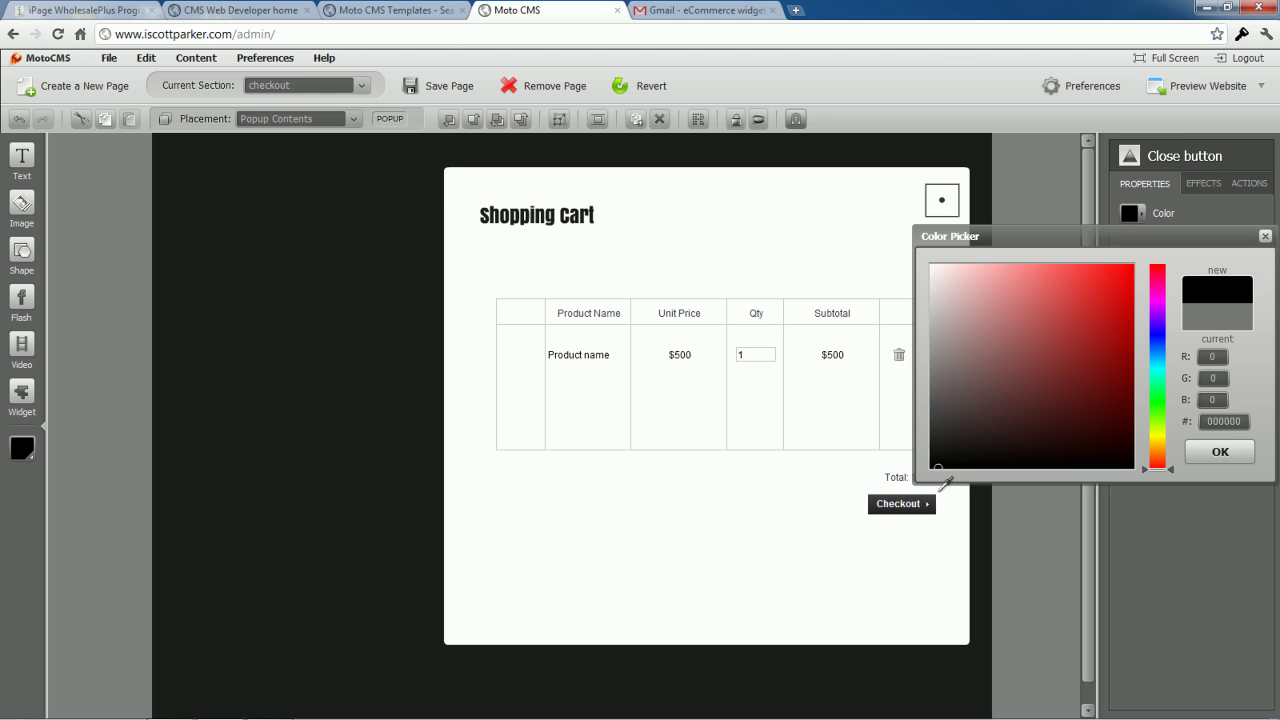
pyautogui.click(1219, 451)
pyautogui.click(1035, 187)
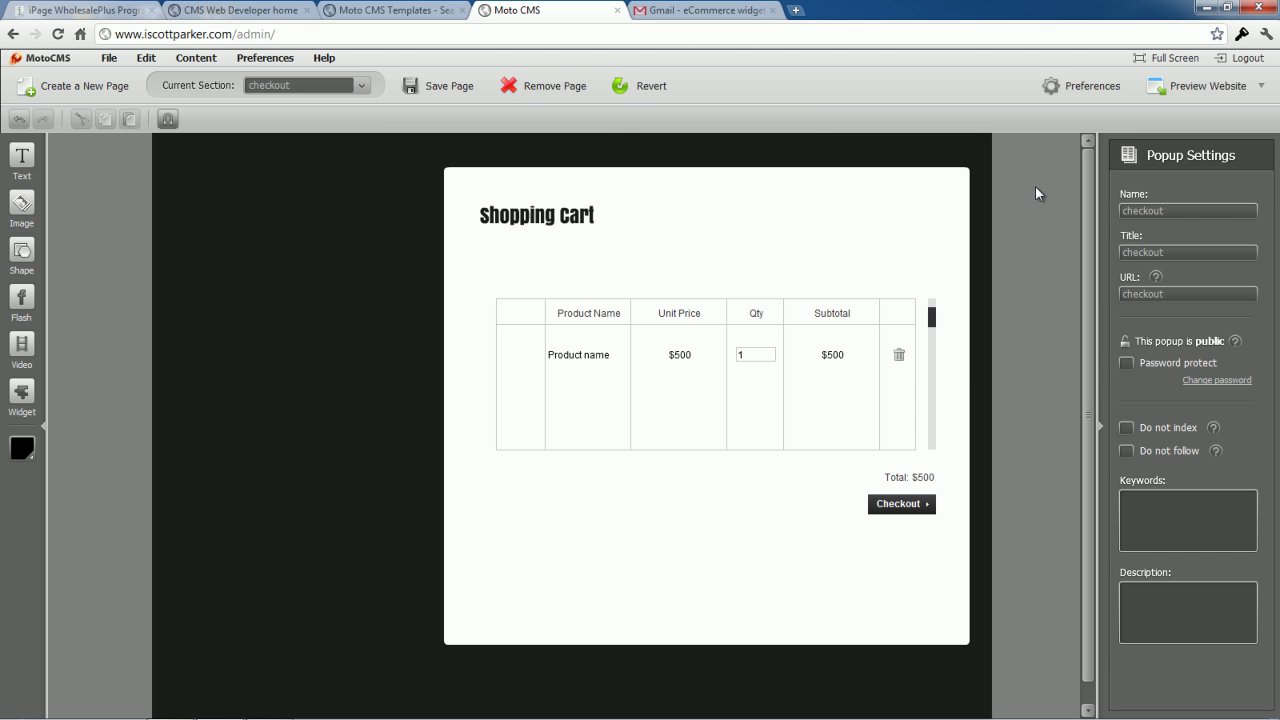
pyautogui.click(440, 88)
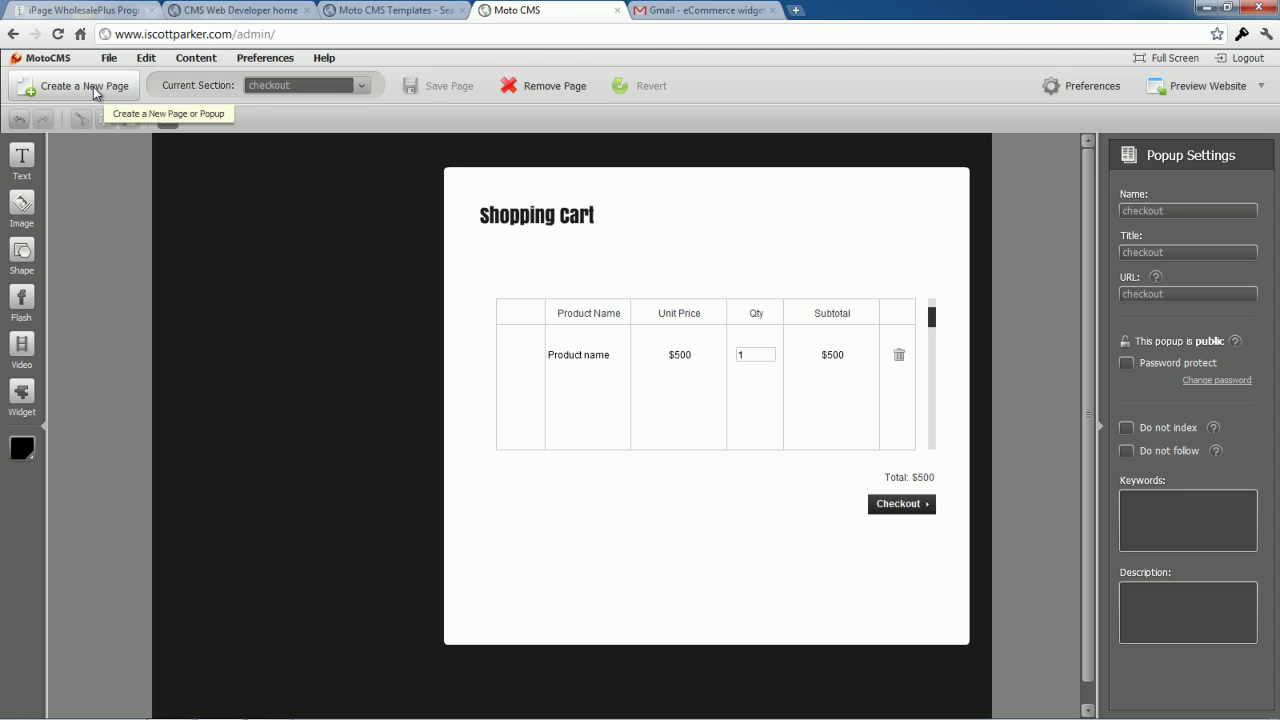
# Switch from the checkout popup to the store page in the editor
pyautogui.click(310, 86)
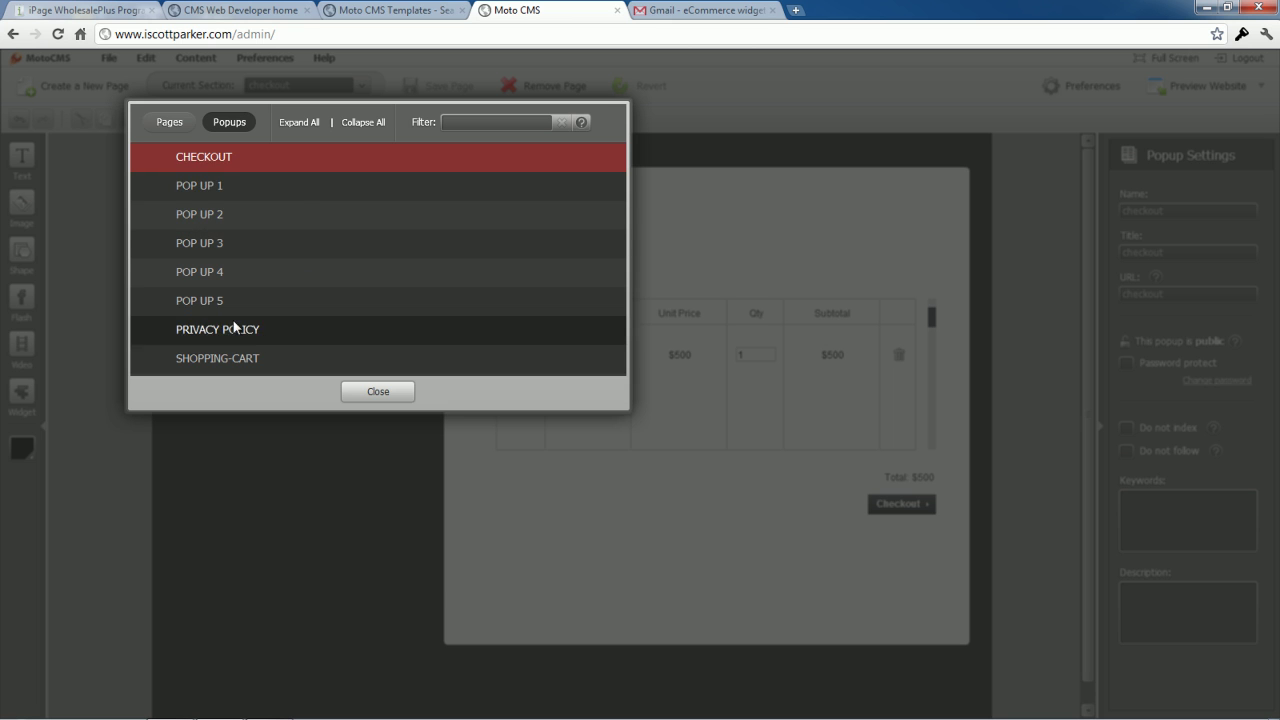
pyautogui.click(163, 124)
pyautogui.scroll(-2, 280, 430)
pyautogui.click(222, 503)
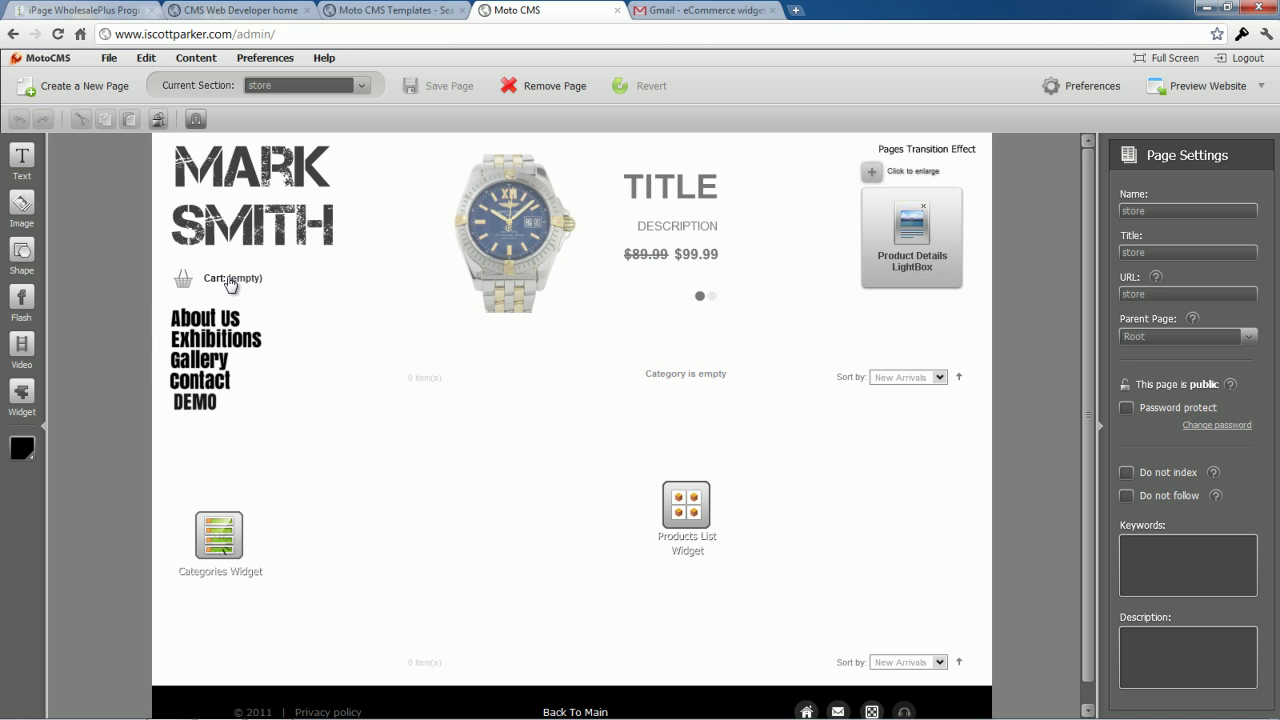
# Set the cart widget's list location to Open Popup using 'checkout', and save the page
pyautogui.click(229, 281)
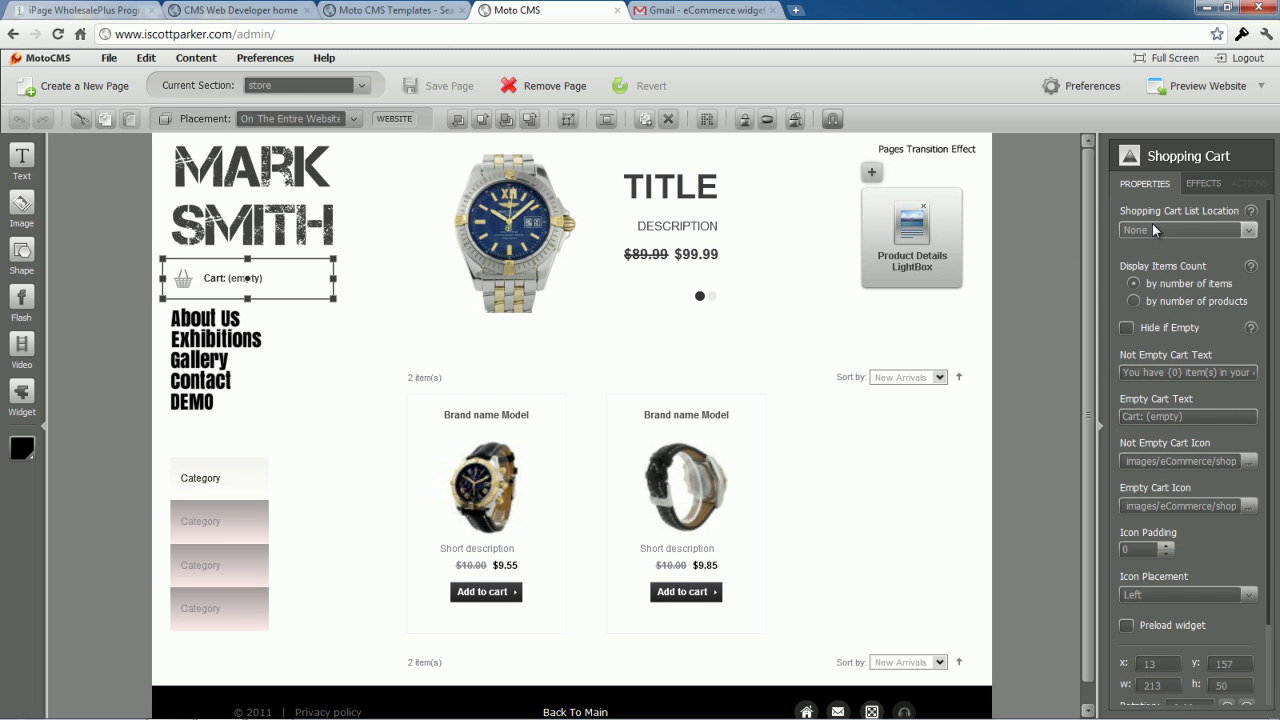
pyautogui.click(1189, 228)
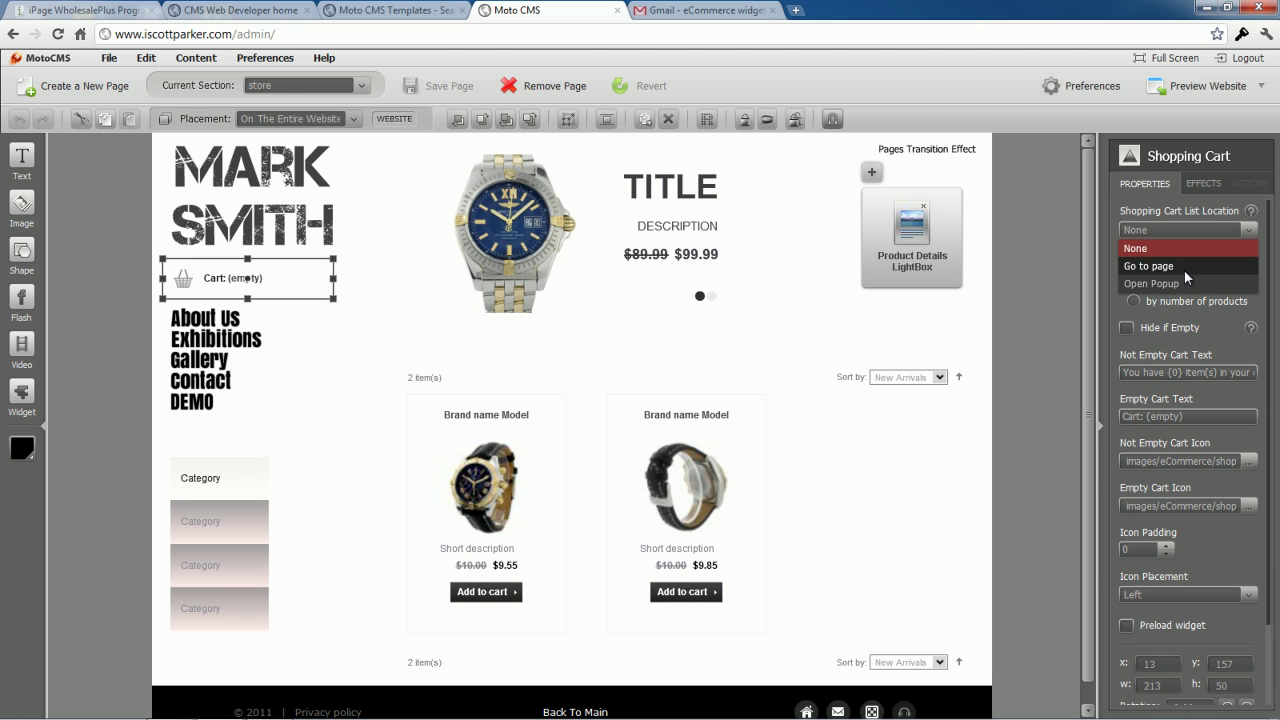
pyautogui.click(1186, 285)
pyautogui.click(1185, 257)
pyautogui.scroll(-2, 1182, 320)
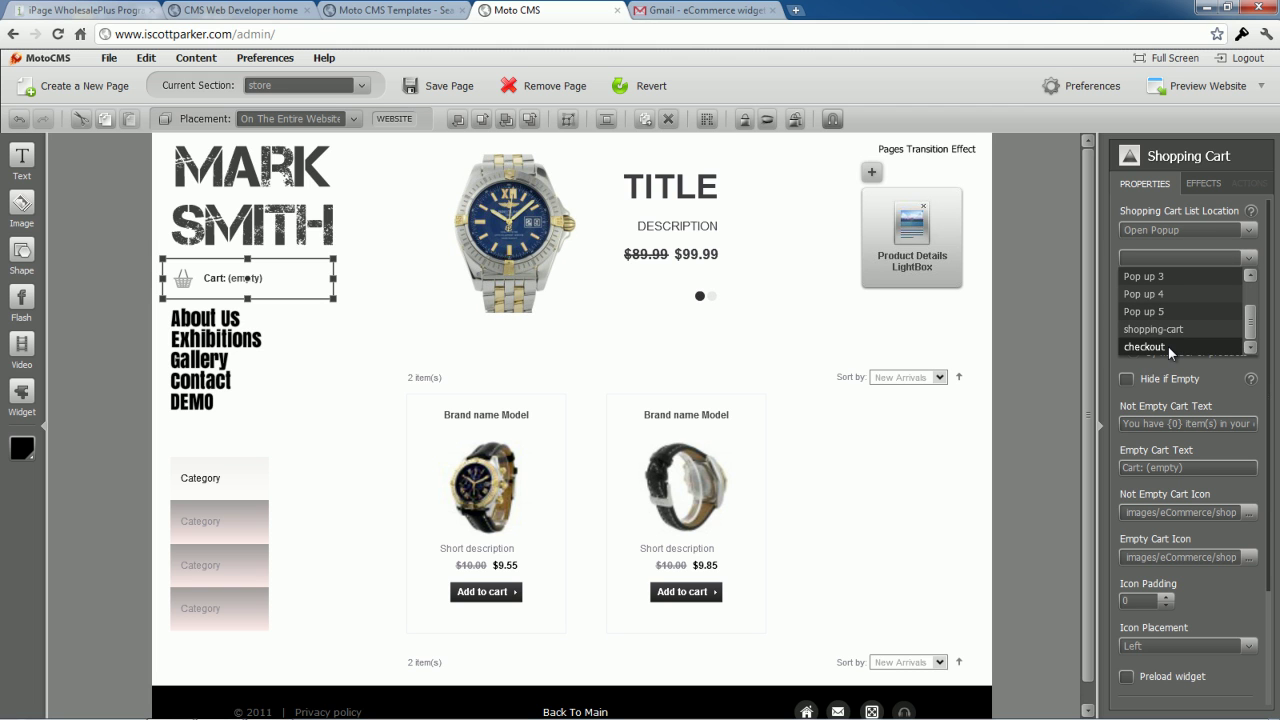
pyautogui.click(1170, 347)
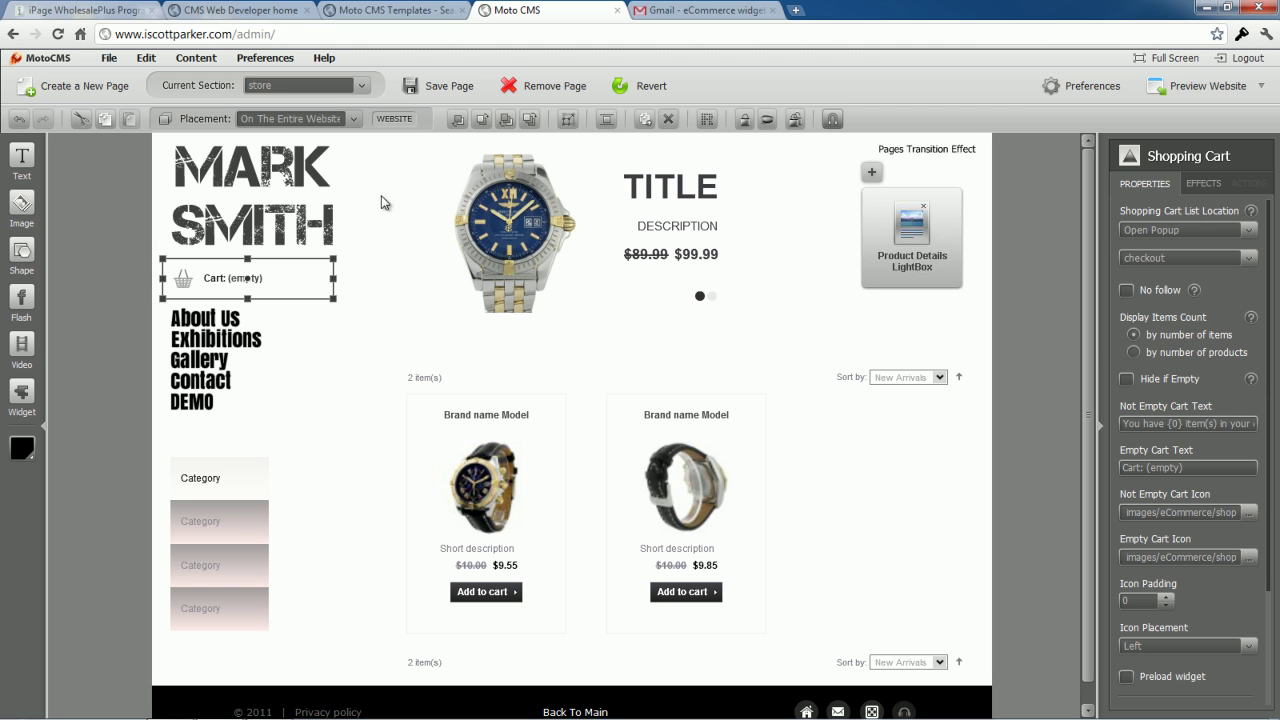
pyautogui.click(430, 88)
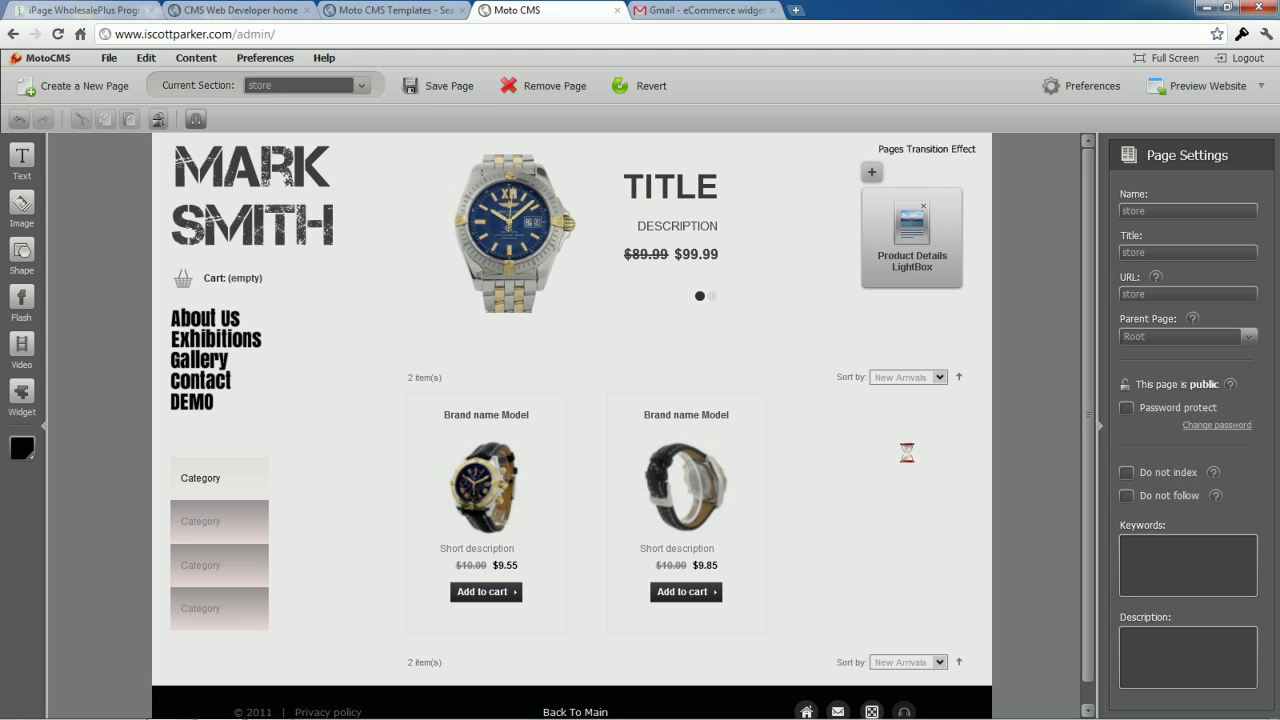
# In the live preview, open the first watch's details and add it to the cart
pyautogui.click(1185, 88)
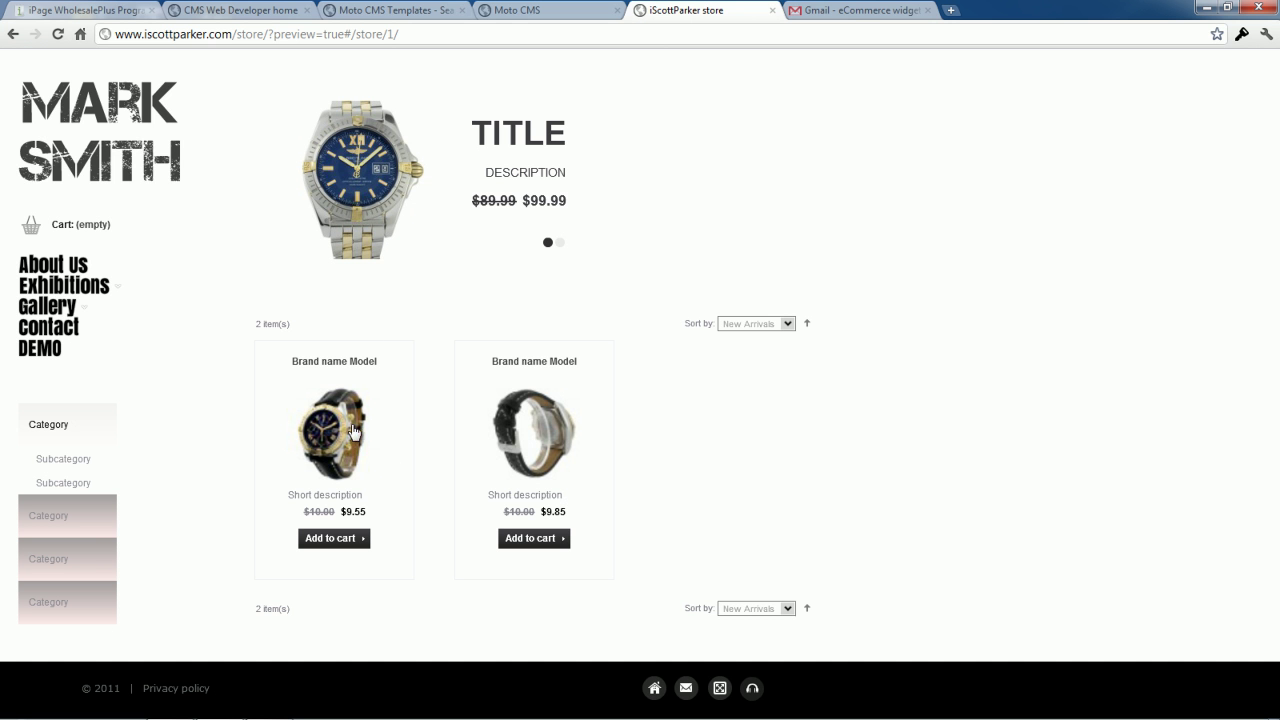
pyautogui.click(560, 243)
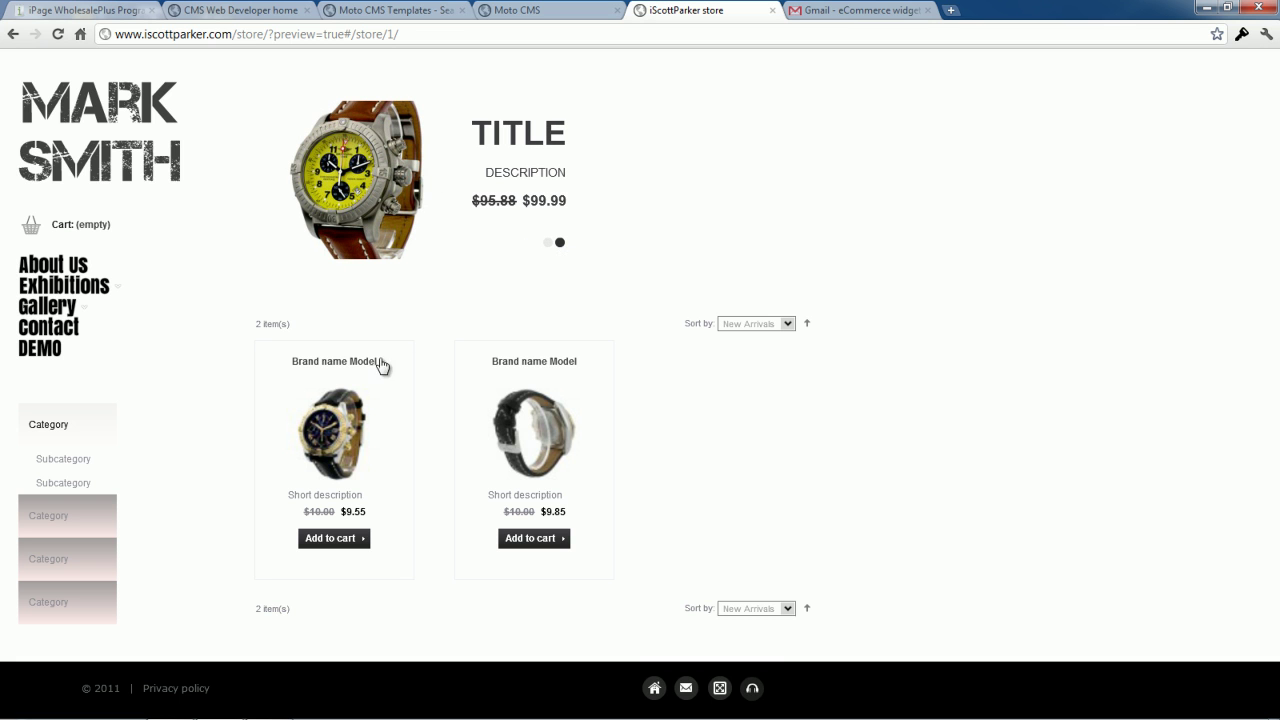
pyautogui.click(327, 453)
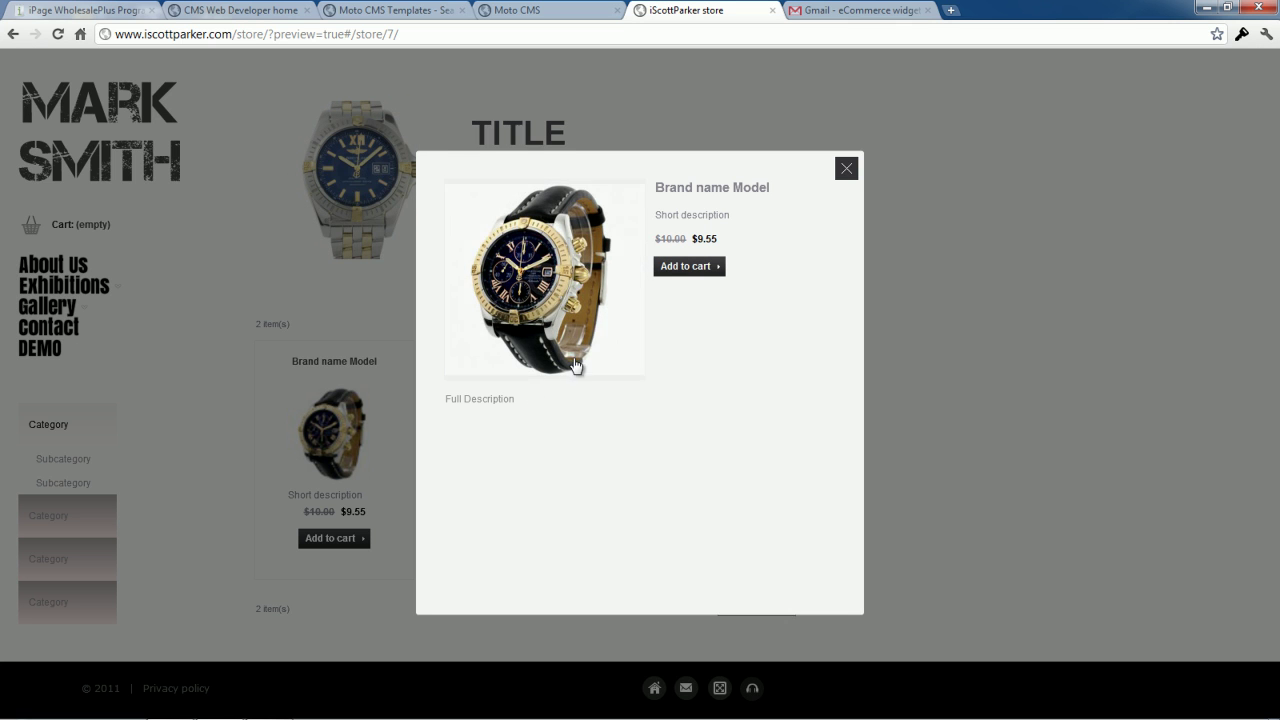
pyautogui.click(695, 268)
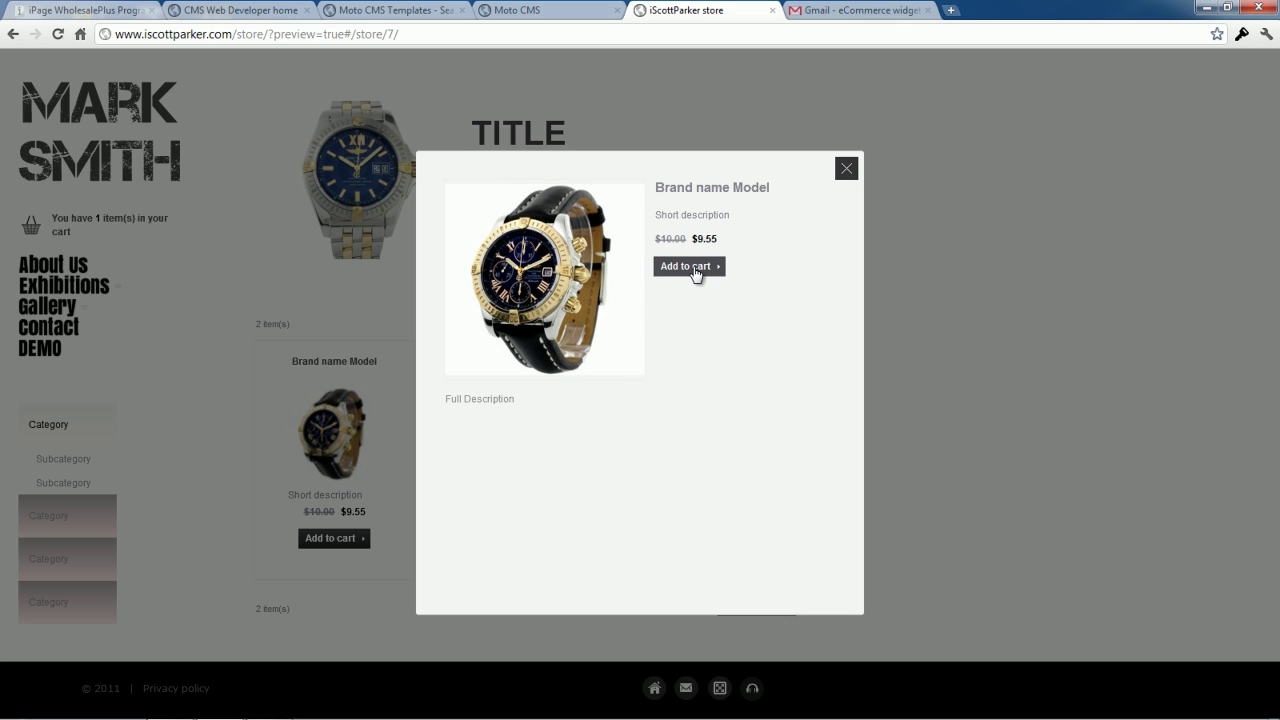
pyautogui.click(846, 169)
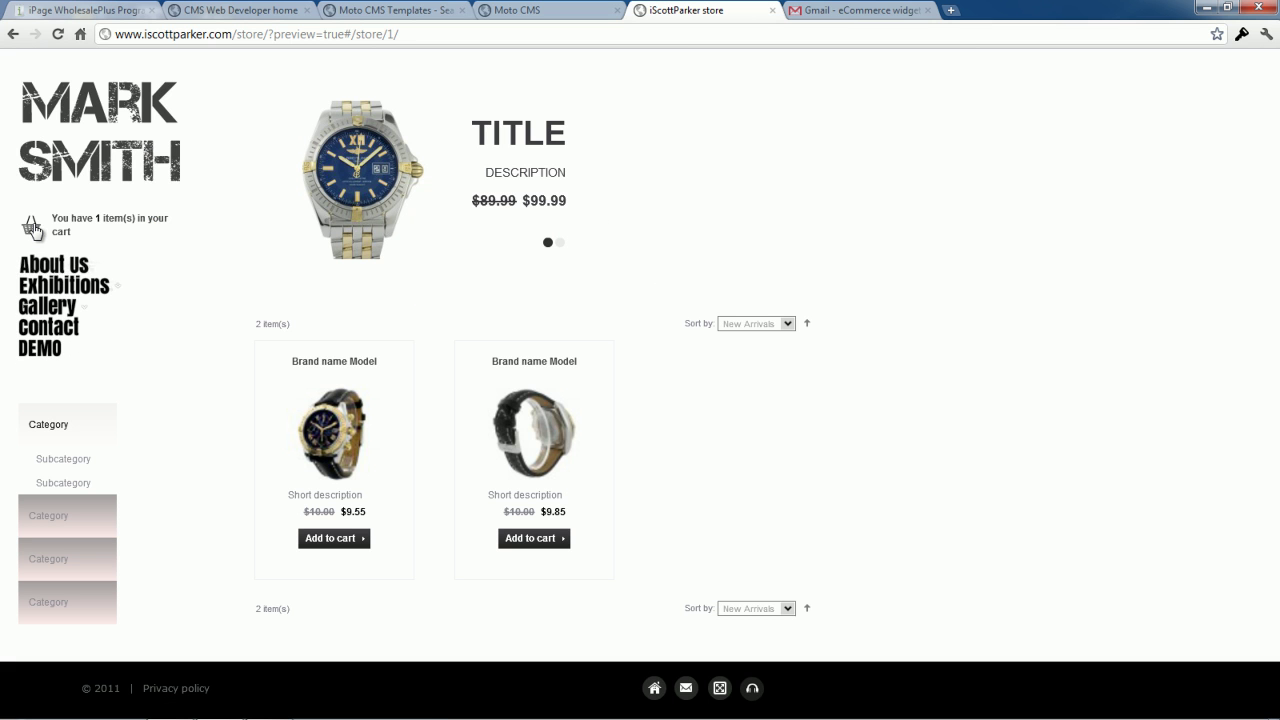
# View the cart popup showing the $9.55 watch, then return to the Moto CMS editor
pyautogui.click(32, 227)
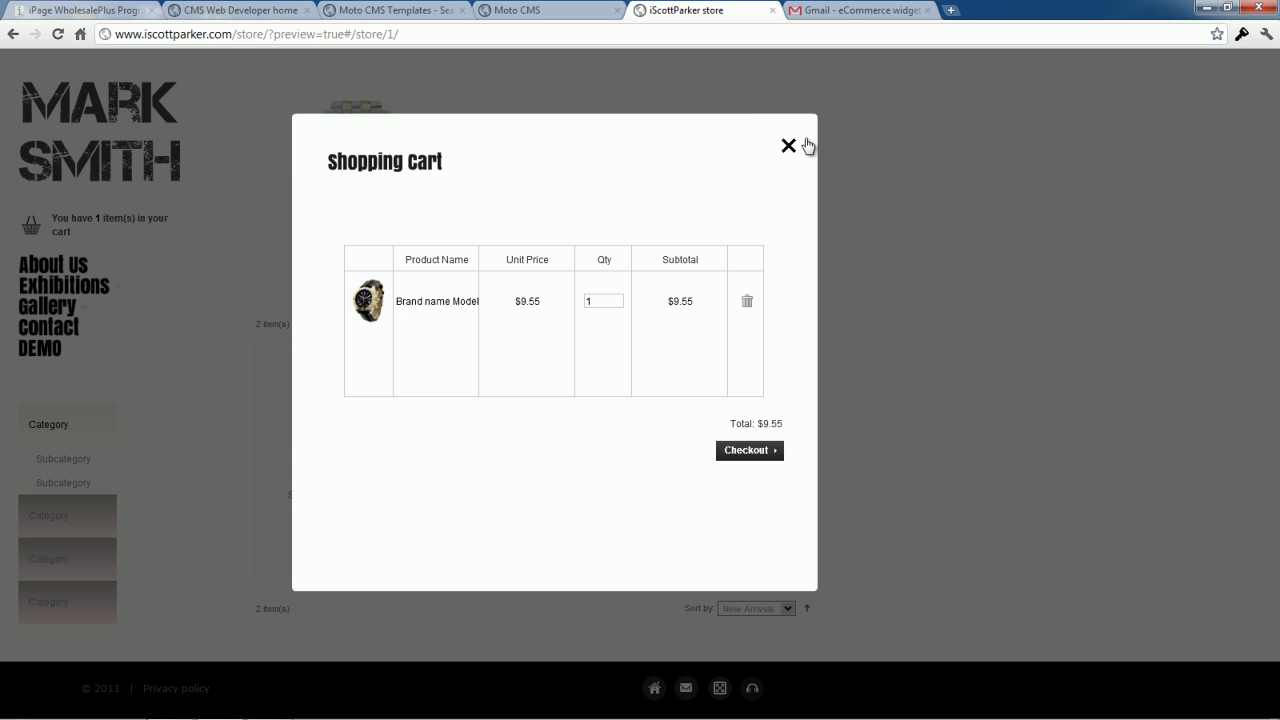
pyautogui.click(792, 148)
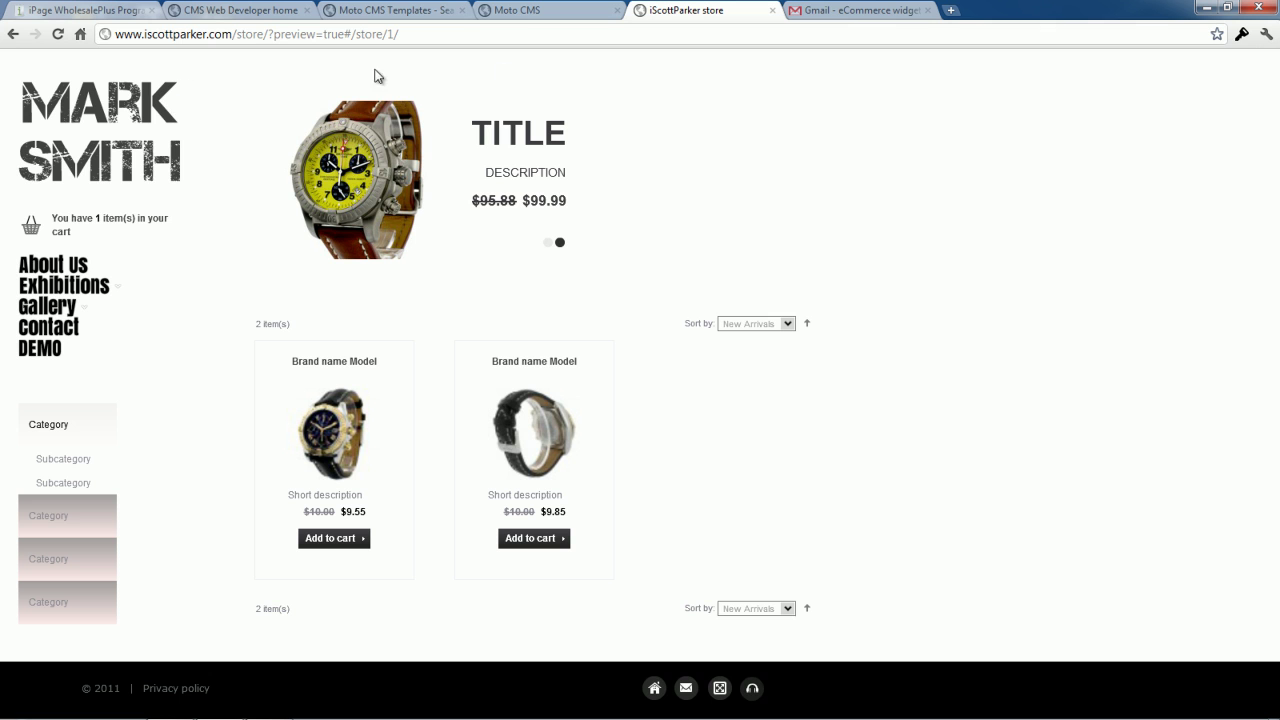
pyautogui.click(510, 10)
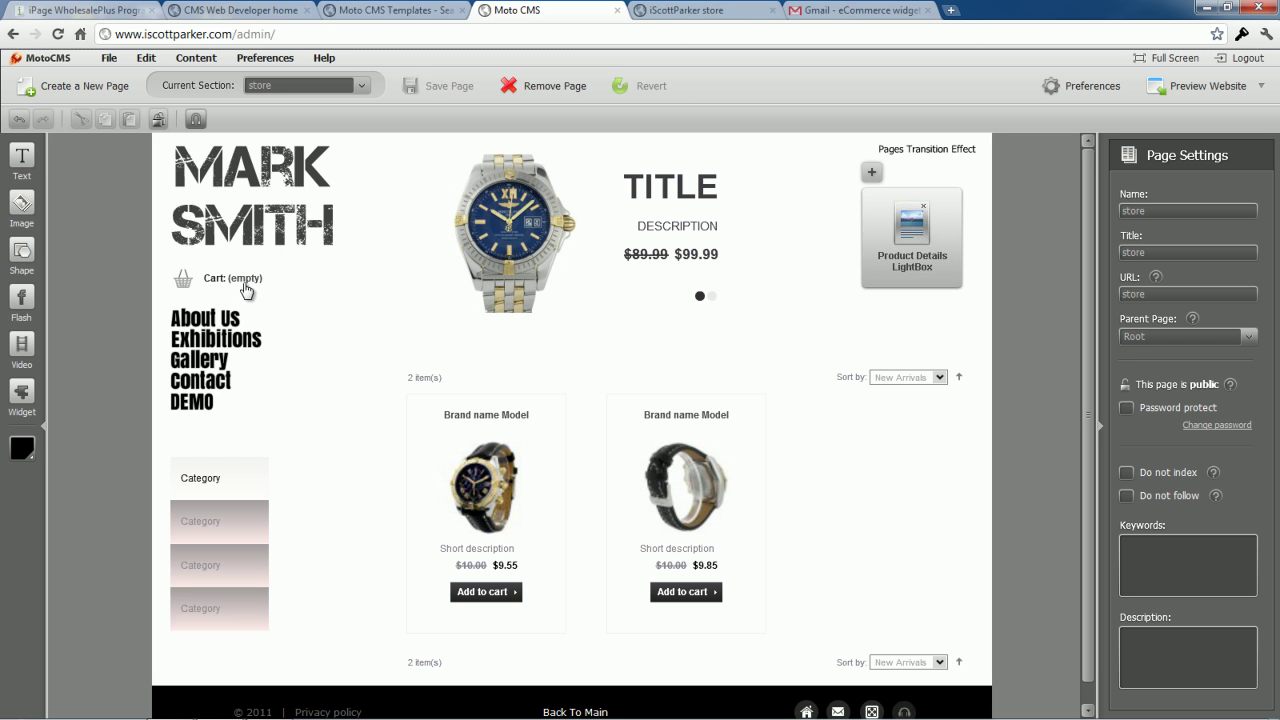
# Widen the store page's cart widget by extending its right edge, then deselect it
pyautogui.click(245, 284)
pyautogui.moveTo(335, 278); pyautogui.dragTo(372, 278)
pyautogui.click(417, 350)
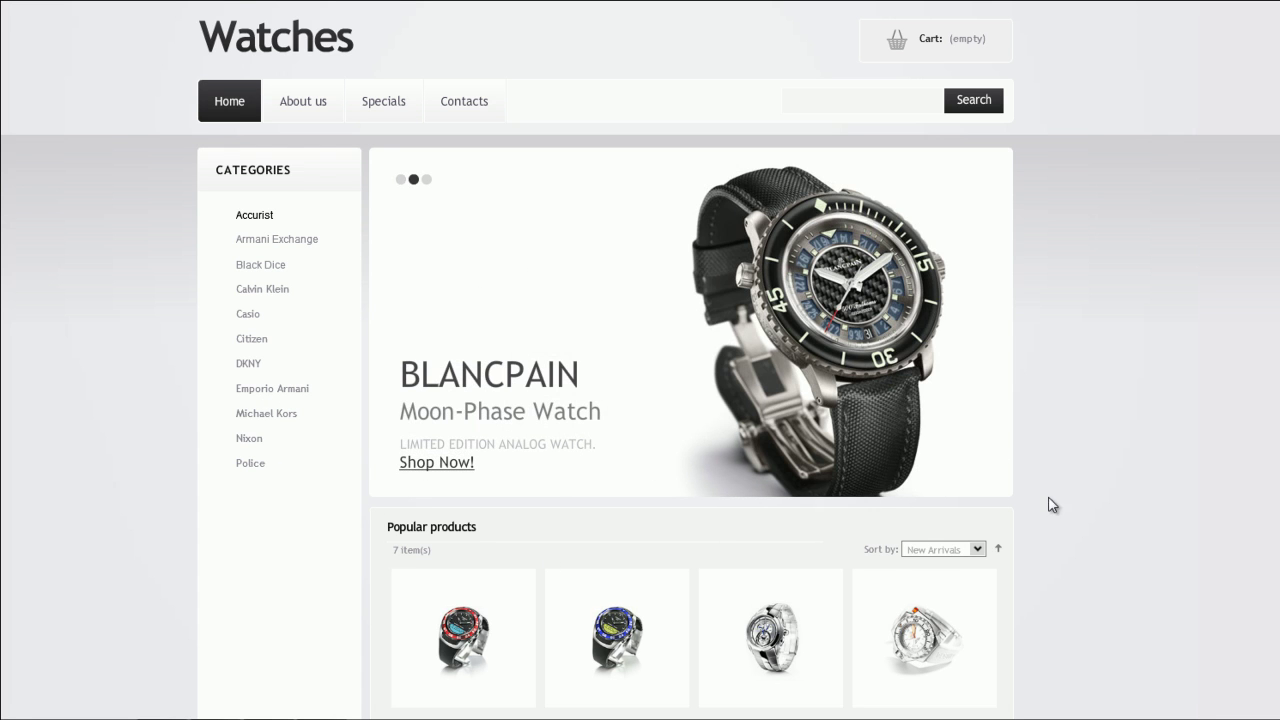
# Open the Accurist Model 1 quick view and scroll through its description
pyautogui.scroll(-2, 950, 517)
pyautogui.scroll(-3, 670, 532)
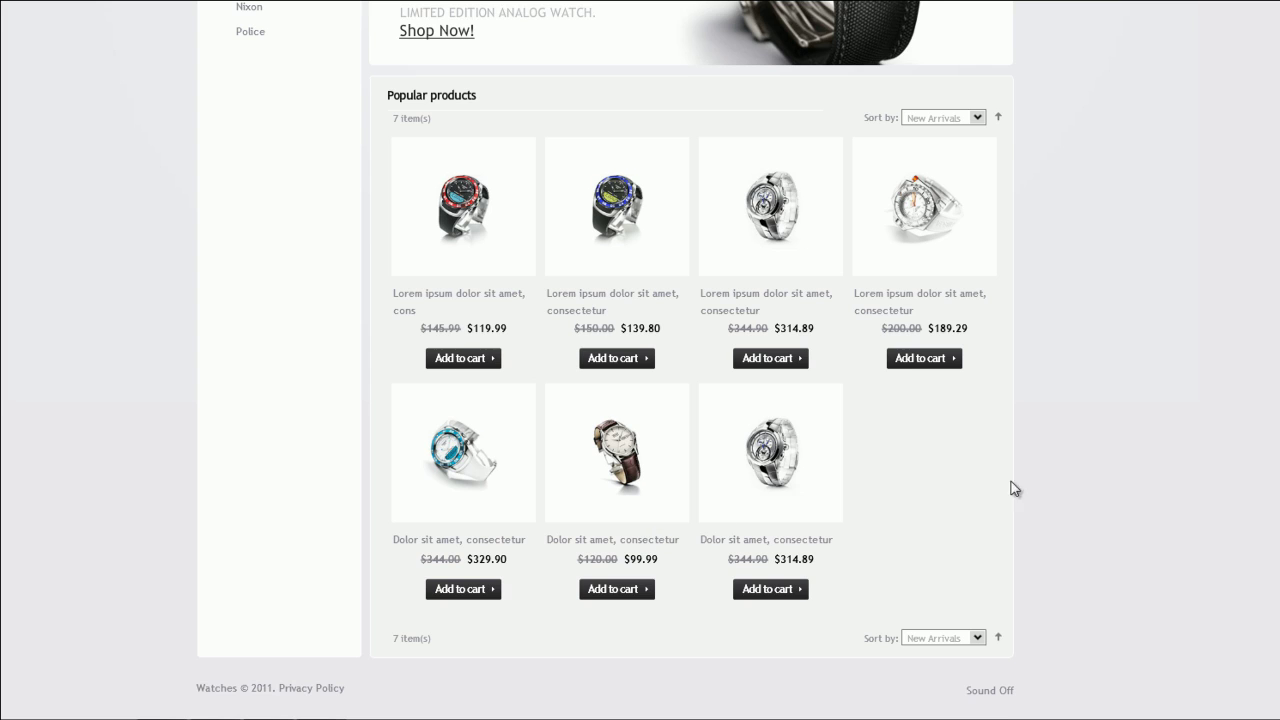
pyautogui.scroll(5, 1057, 466)
pyautogui.scroll(-2, 481, 596)
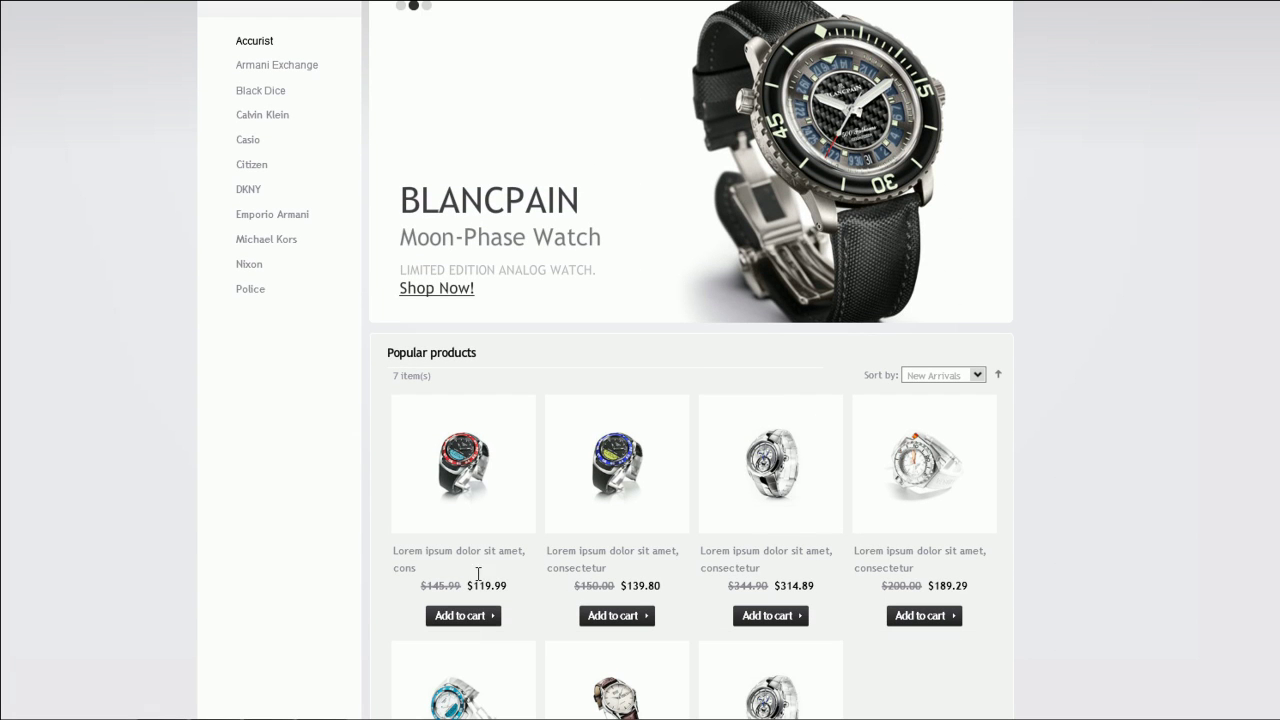
pyautogui.click(461, 480)
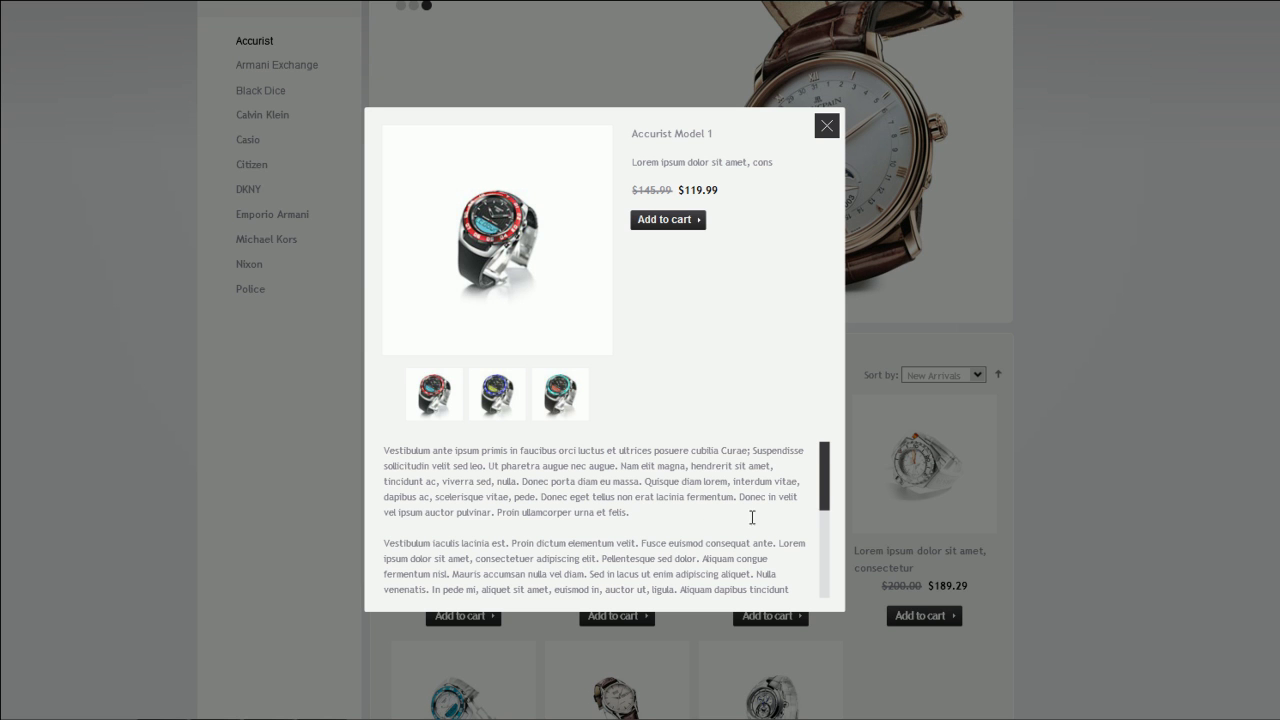
pyautogui.moveTo(829, 491); pyautogui.dragTo(828, 570)
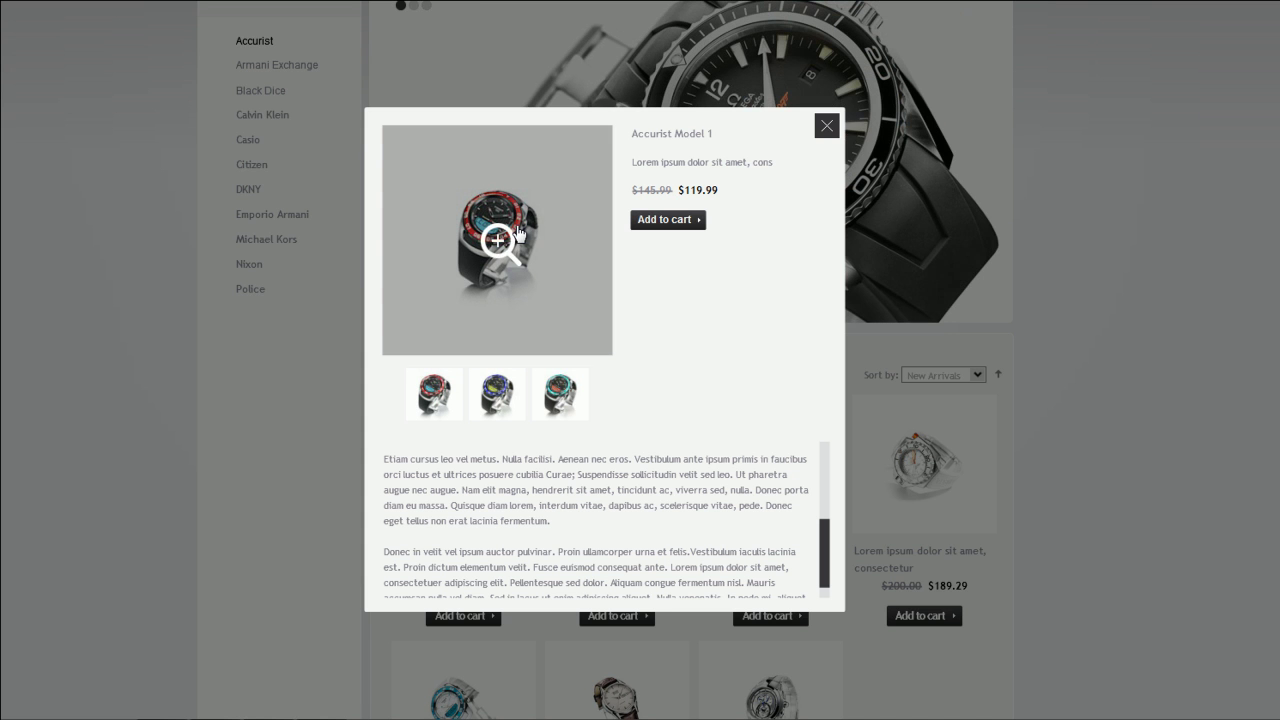
# Watch the product video, then add Accurist Model 1 ($119.99) to the cart
pyautogui.click(505, 243)
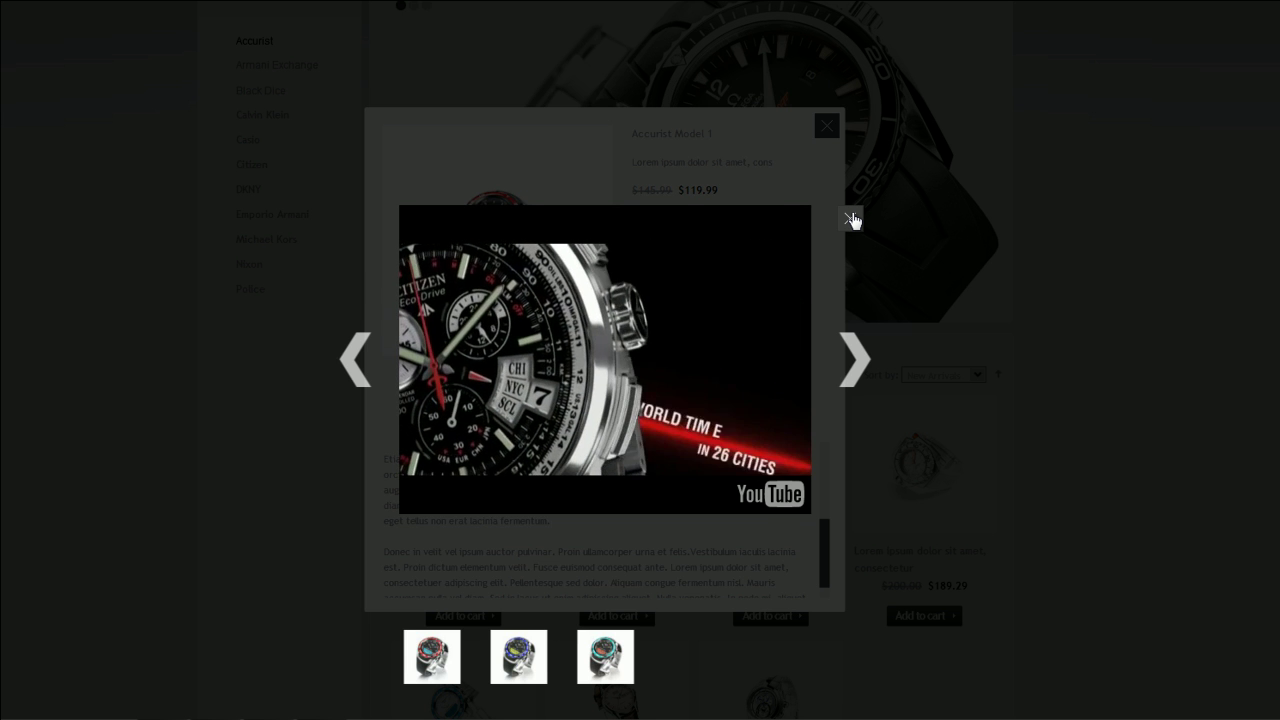
pyautogui.click(850, 218)
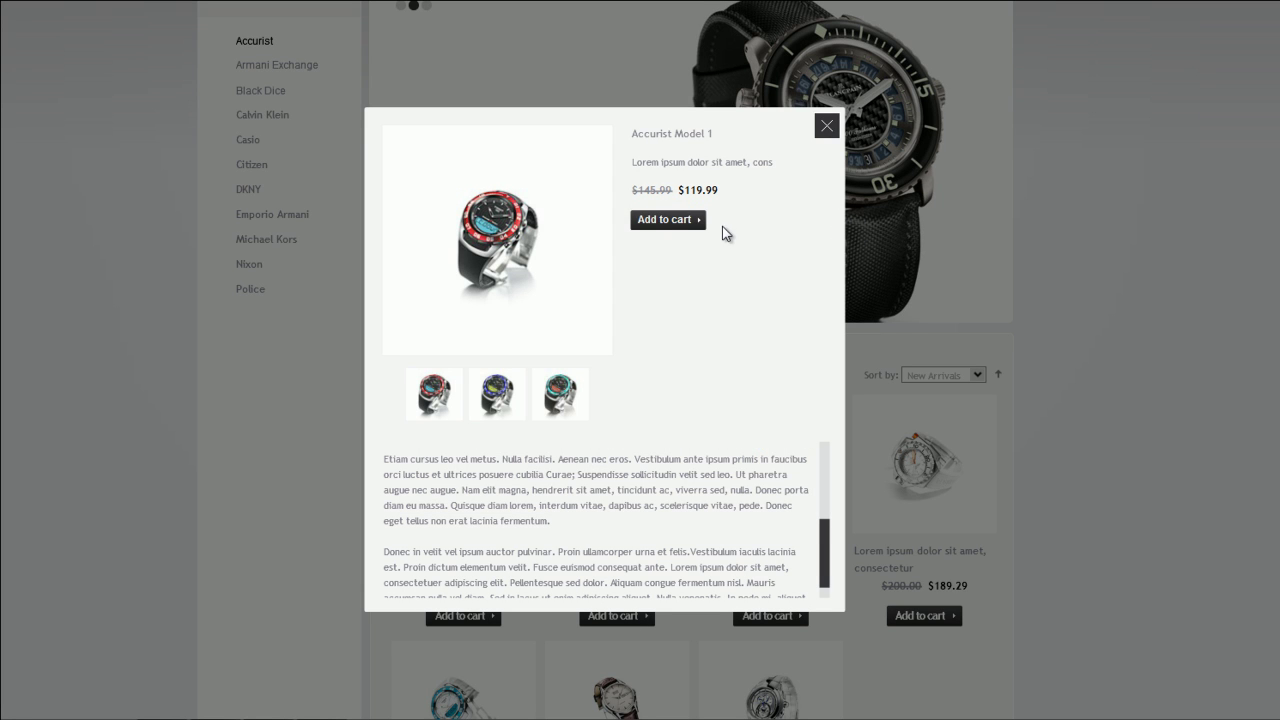
pyautogui.click(666, 220)
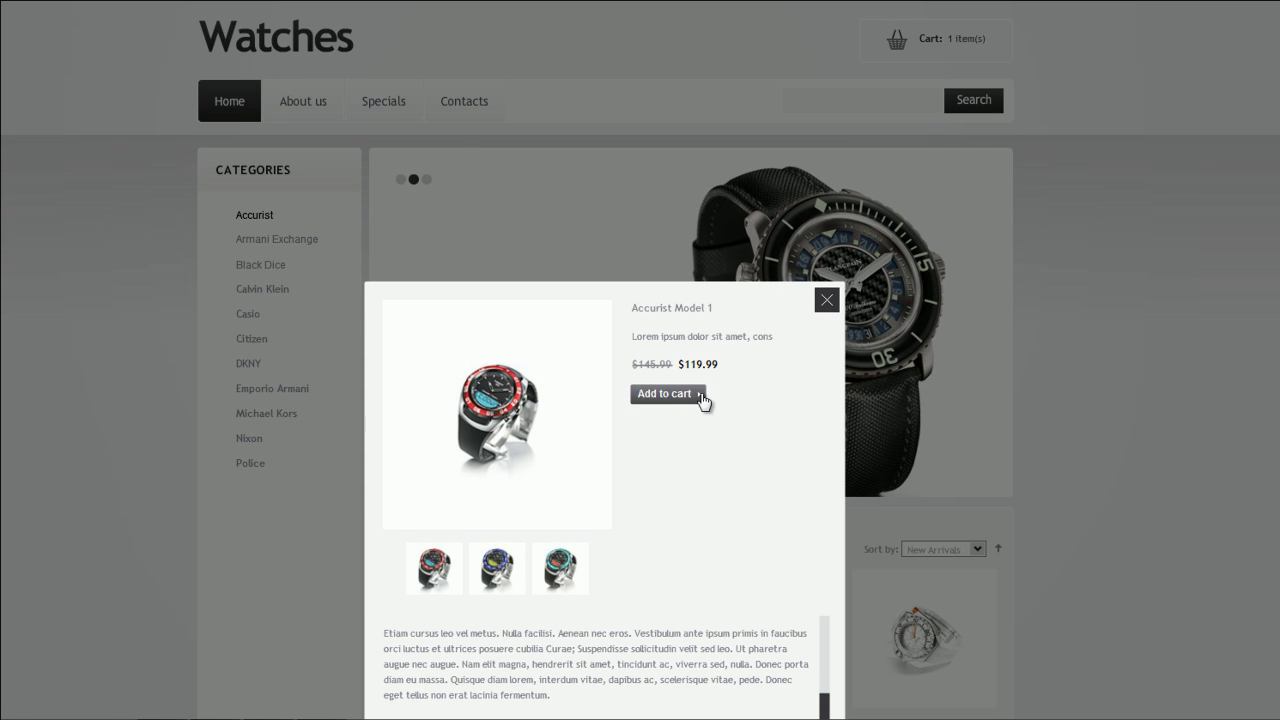
pyautogui.click(827, 302)
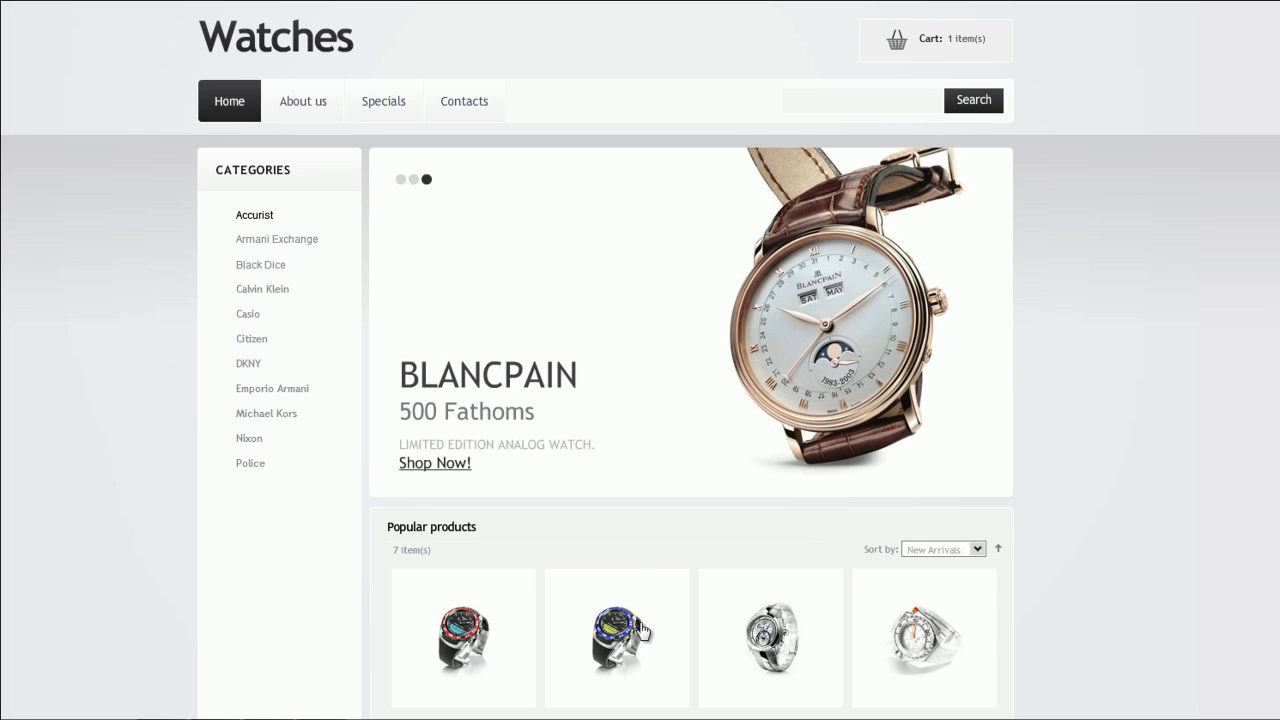
# Add the third watch, remove Calvin Klein Model 4, and check out the $259.79 cart
pyautogui.scroll(-3, 670, 600)
pyautogui.click(766, 617)
pyautogui.click(929, 44)
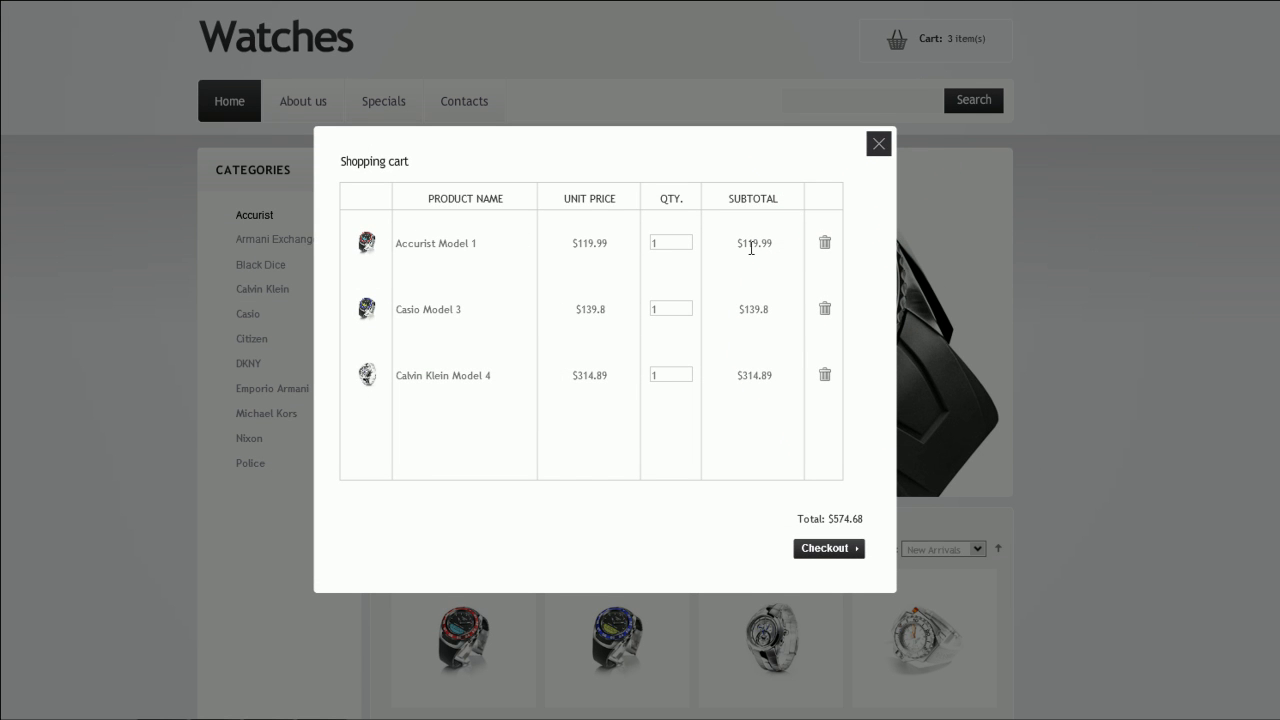
pyautogui.click(825, 376)
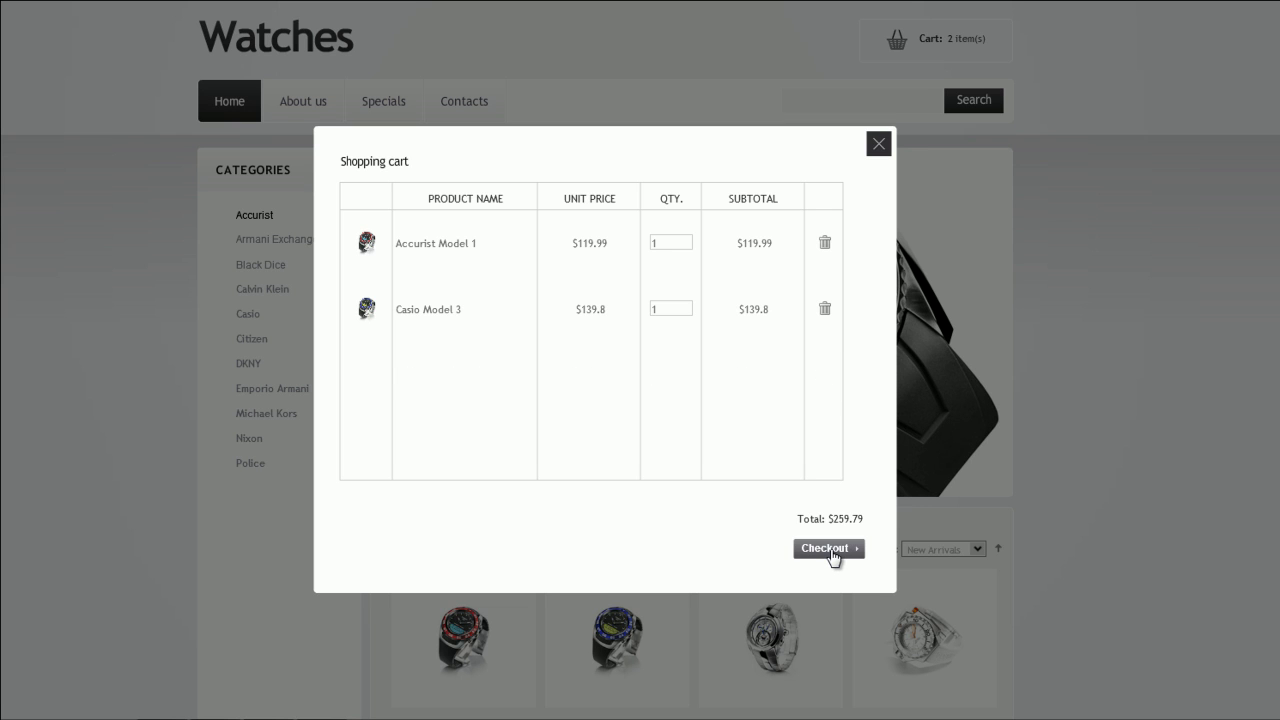
pyautogui.click(828, 550)
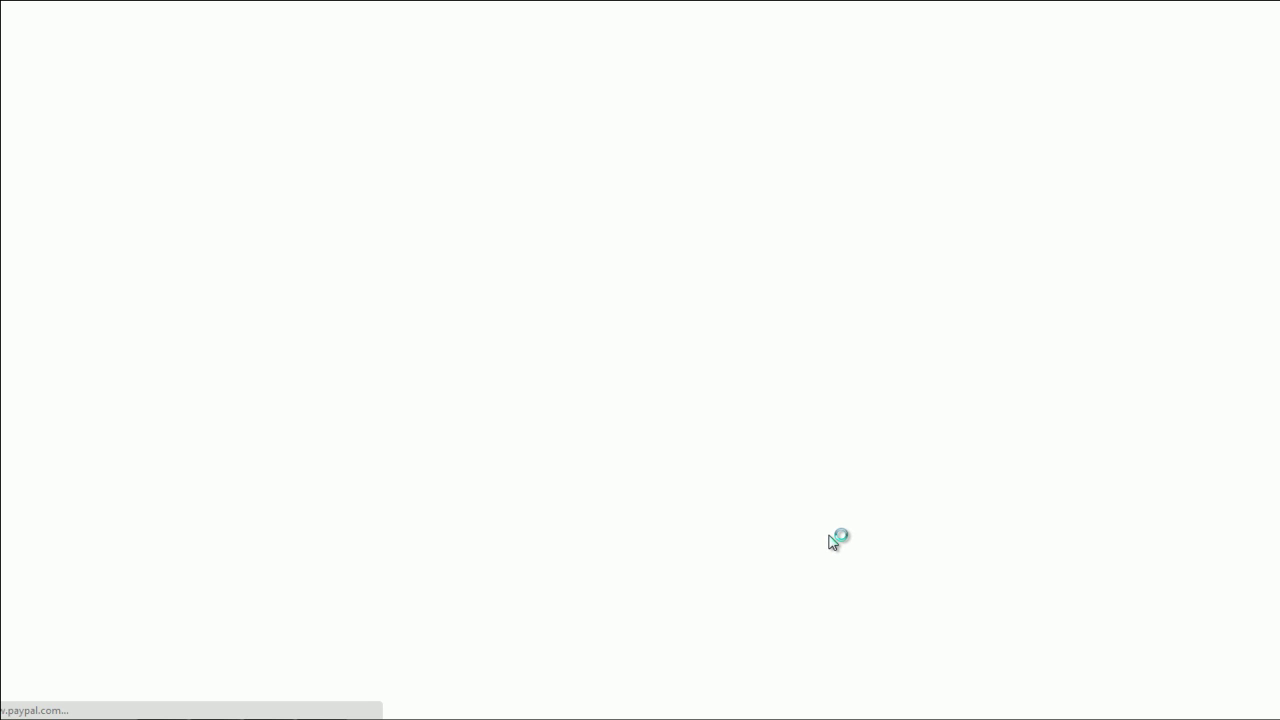